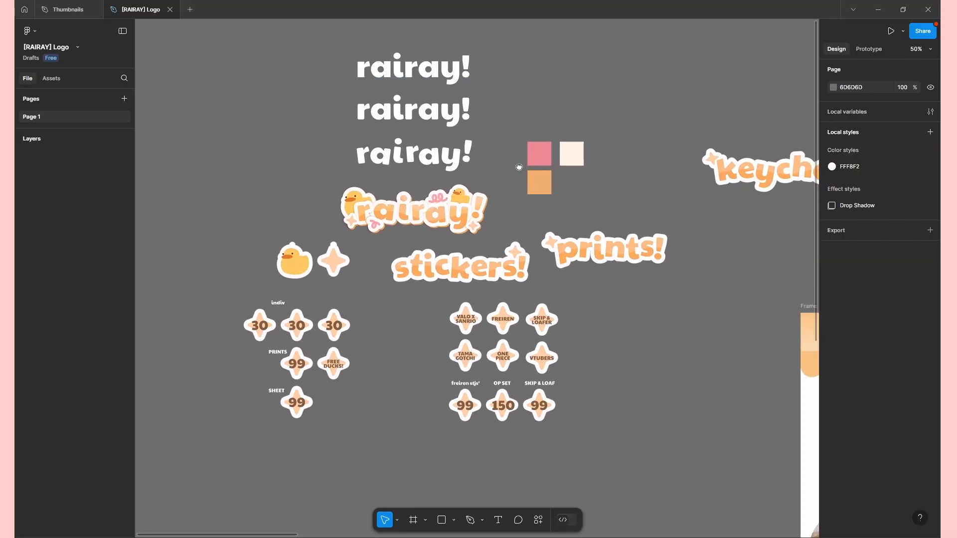
scroll(274, 156, up, 2)
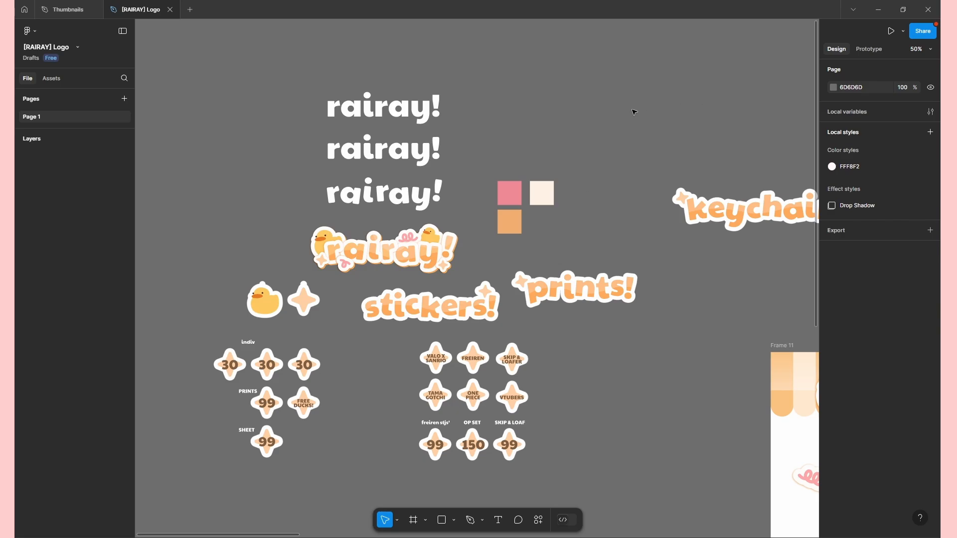
drag(635, 168, 673, 139)
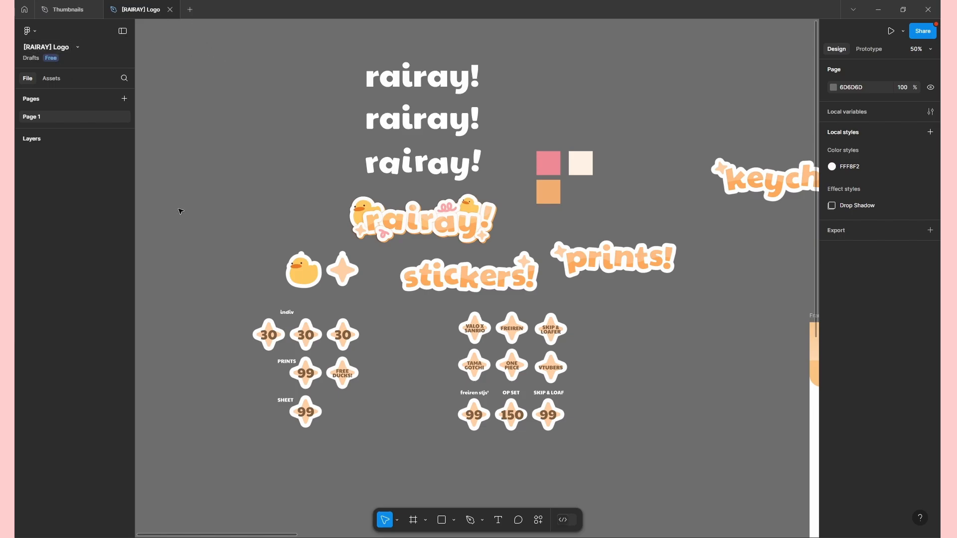
drag(528, 315, 496, 308)
drag(668, 268, 407, 181)
drag(643, 197, 904, 249)
drag(543, 114, 603, 173)
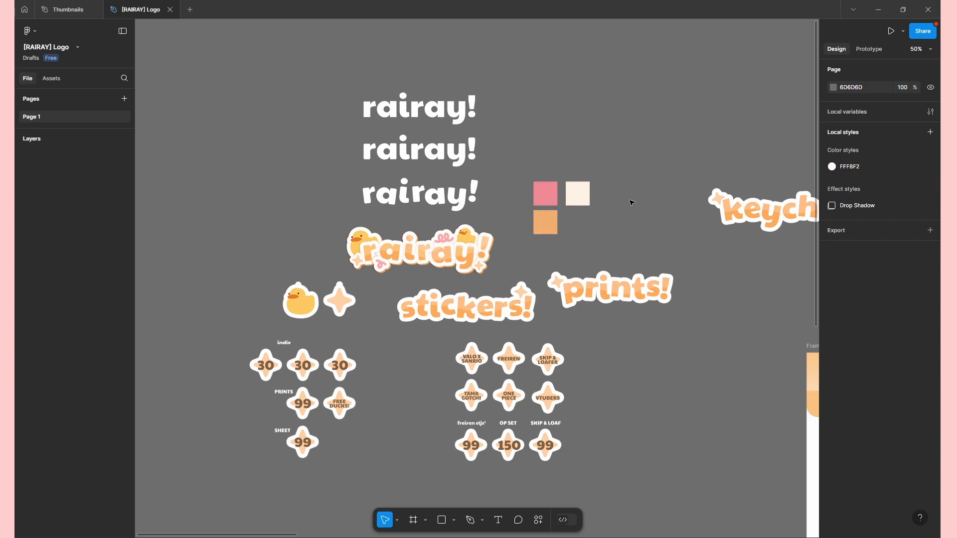
Expand the page's layer list and look through its groups, frames, text layers and rectangles.
click(20, 139)
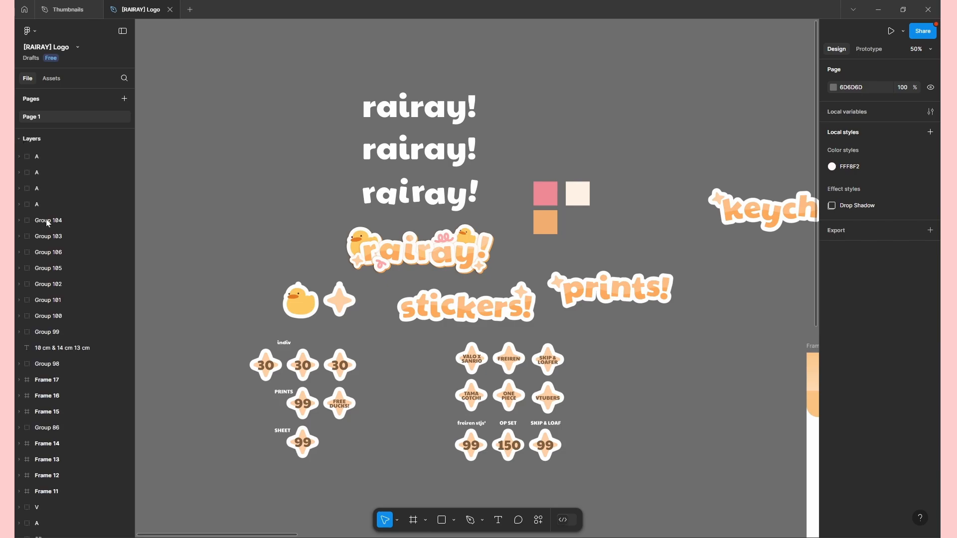
scroll(49, 279, down, 7)
scroll(53, 288, down, 3)
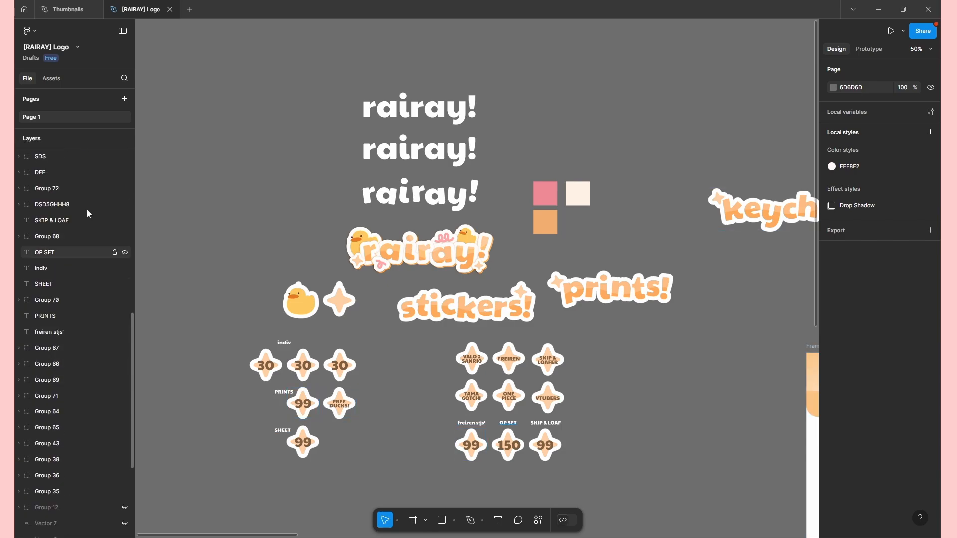
scroll(79, 340, down, 3)
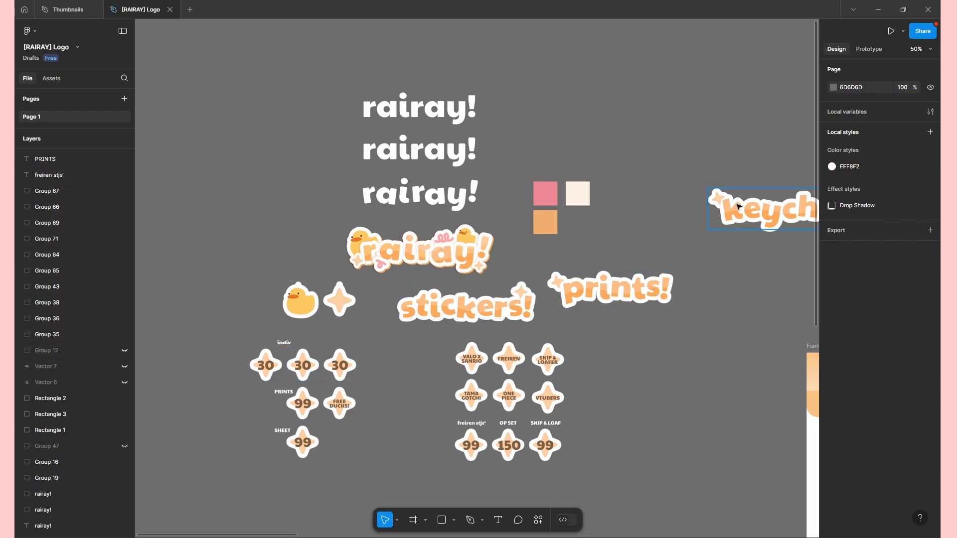
drag(722, 346, 711, 322)
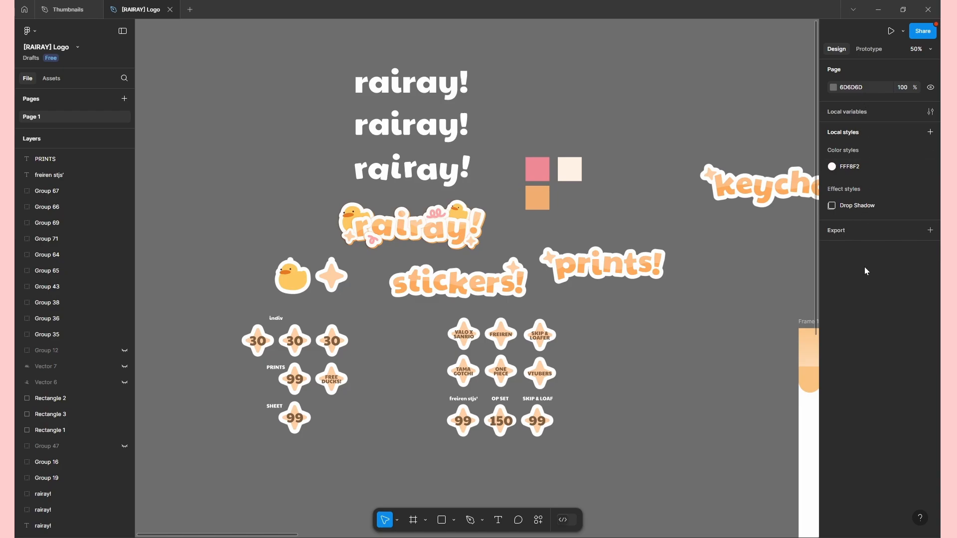
Add a 1x PNG export setting to the page and change the page background colour to 6F6F6F.
click(887, 230)
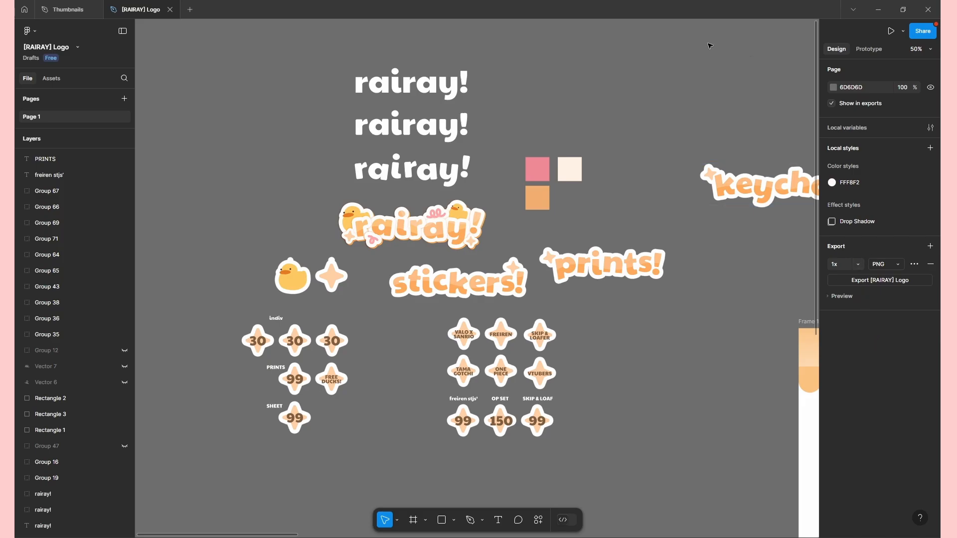
click(833, 88)
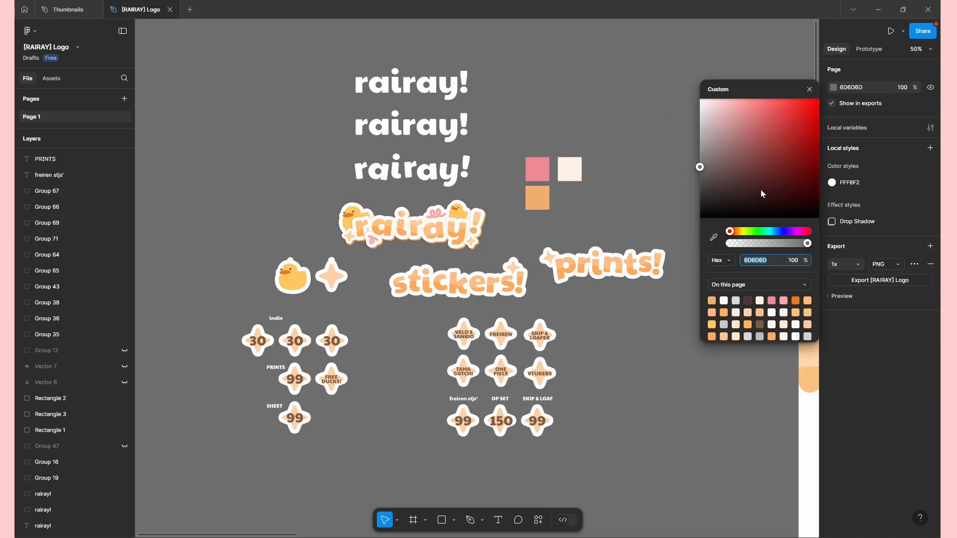
click(735, 171)
drag(734, 192, 652, 170)
click(640, 107)
drag(637, 127, 672, 136)
drag(630, 186, 663, 201)
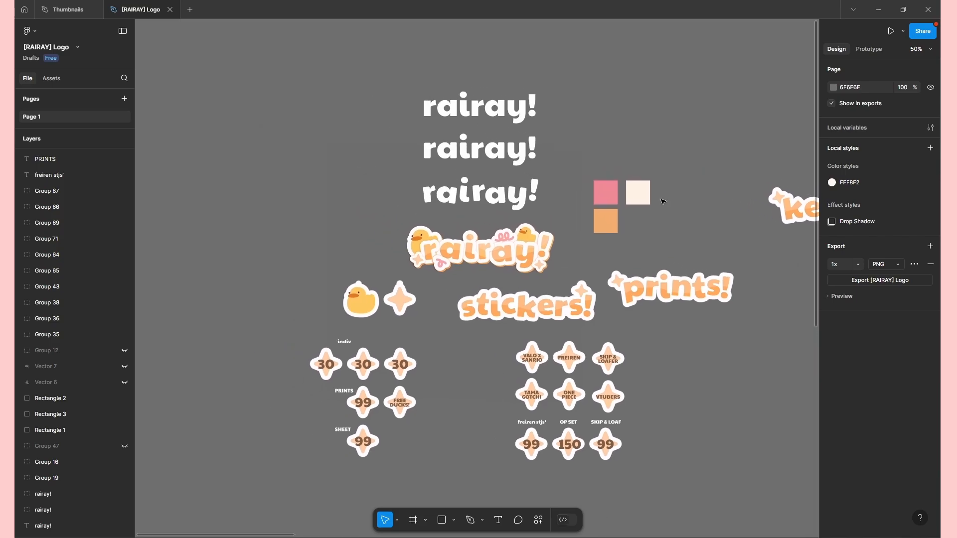
Look over the canvas artwork, from the logo, stickers and prints lettering to the keychains lettering and the Frame 11 poster.
scroll(656, 223, right, 5)
scroll(656, 222, down, 2)
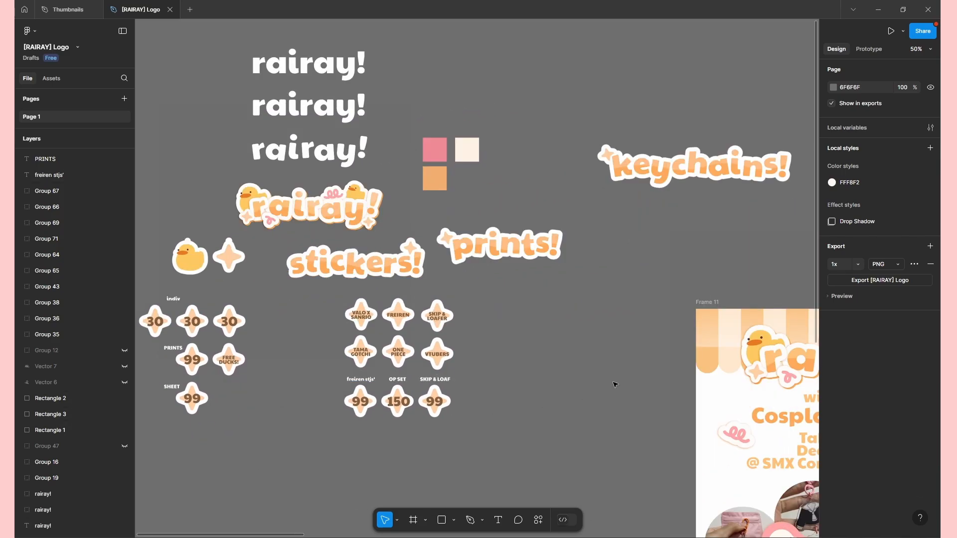
scroll(664, 246, up, 2)
scroll(664, 245, left, 1)
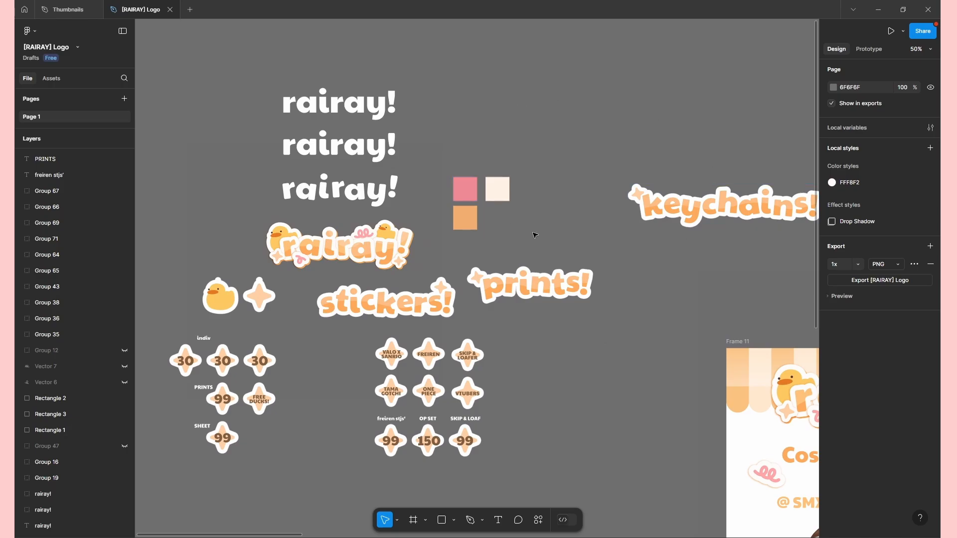
scroll(535, 235, down, 3)
scroll(594, 239, right, 5)
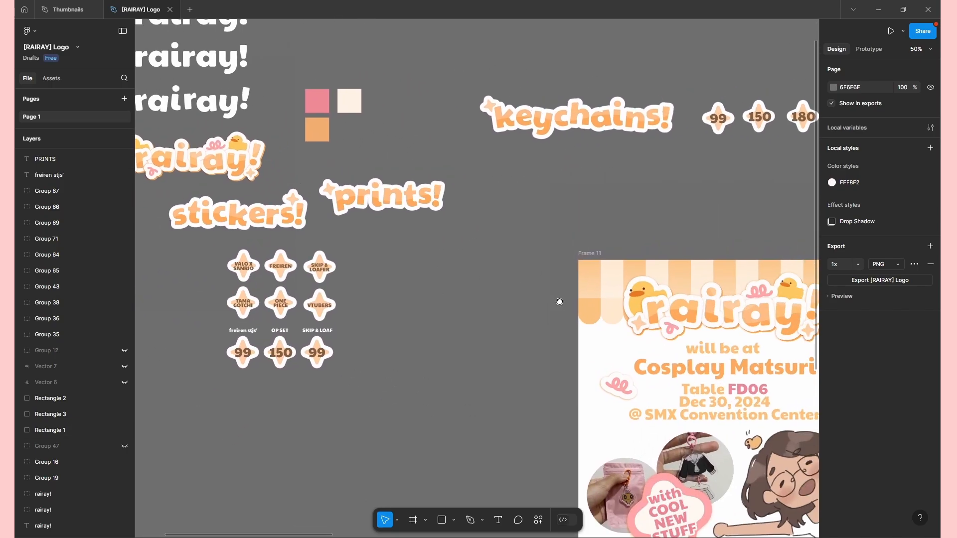
scroll(559, 302, left, 5)
scroll(559, 302, up, 2)
scroll(707, 391, right, 2)
scroll(708, 391, down, 1)
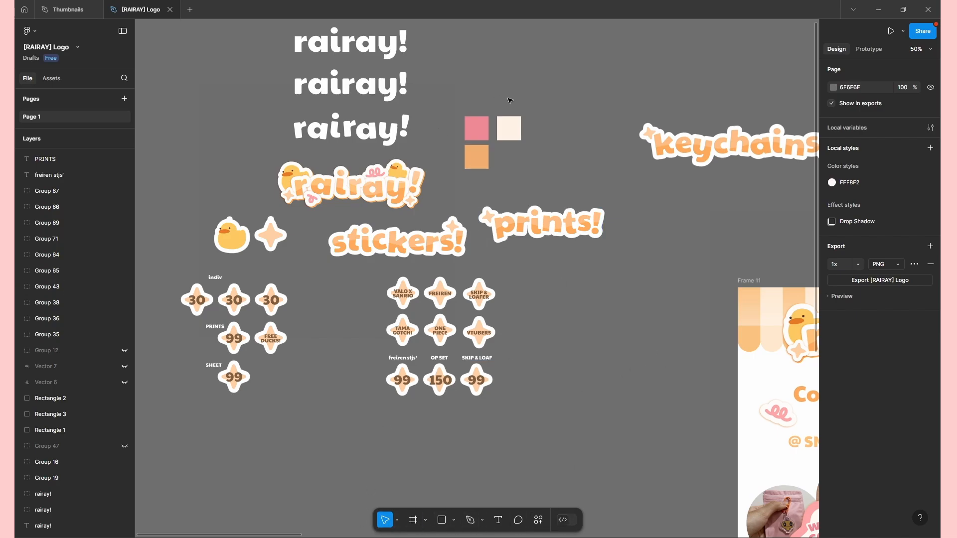
Move the "prints!" lettering group to X 1235, Y 510 with the Move tool.
click(396, 521)
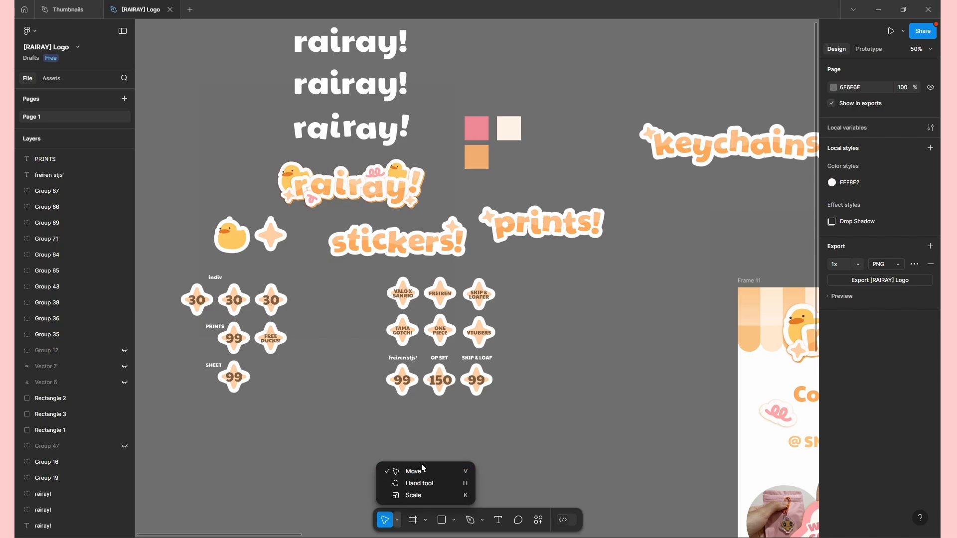
drag(537, 223, 562, 224)
Pan around the canvas with the Hand tool without moving any artwork, and return to the Move tool.
click(396, 521)
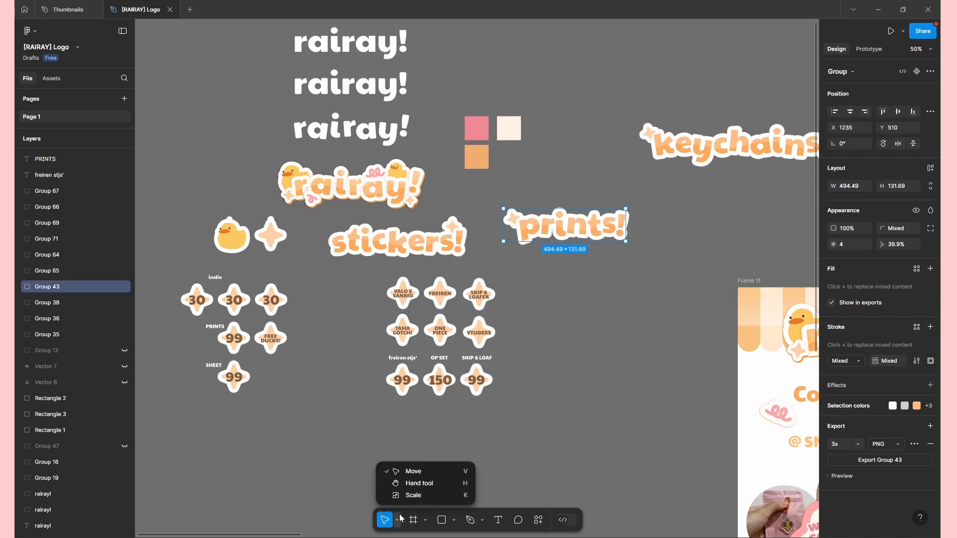
click(420, 486)
drag(589, 378, 542, 372)
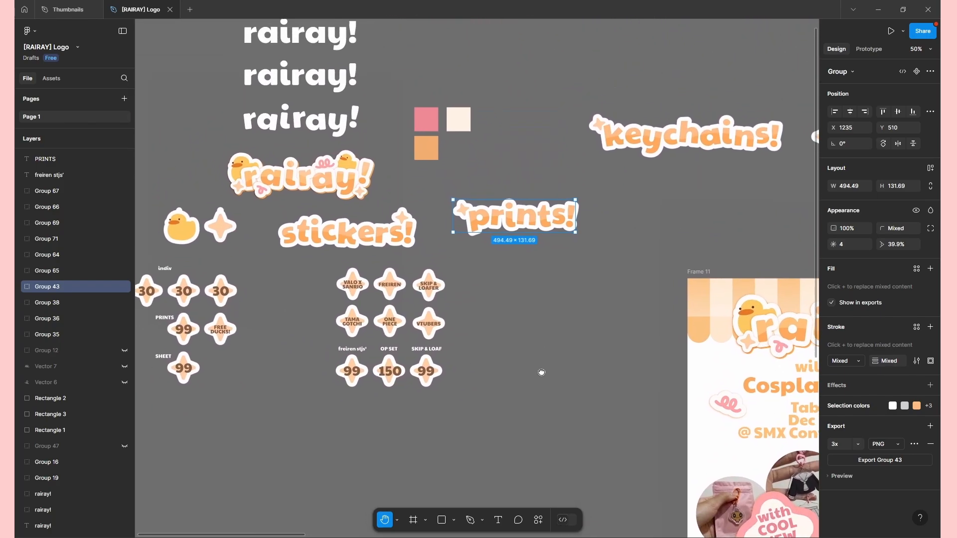
scroll(542, 373, down, 2)
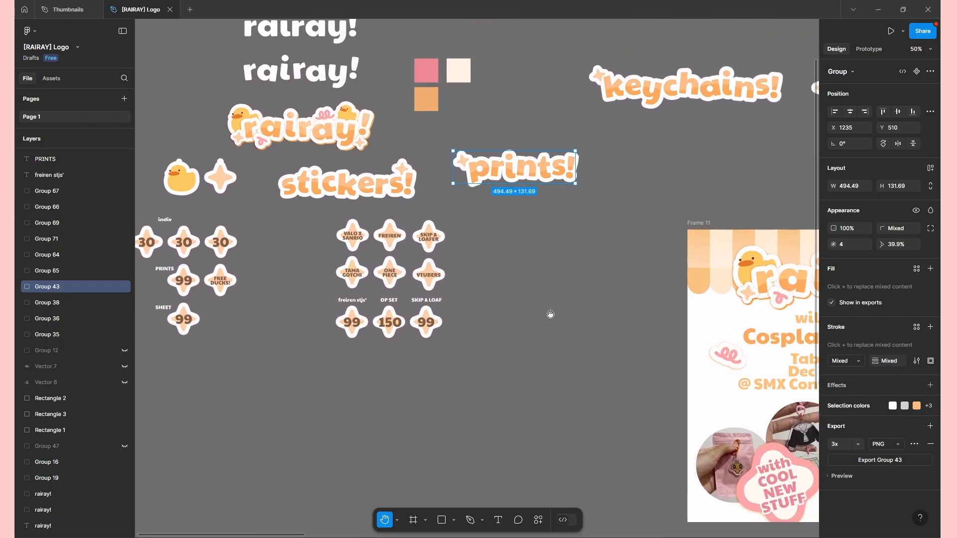
click(397, 520)
click(423, 468)
scroll(564, 319, up, 1)
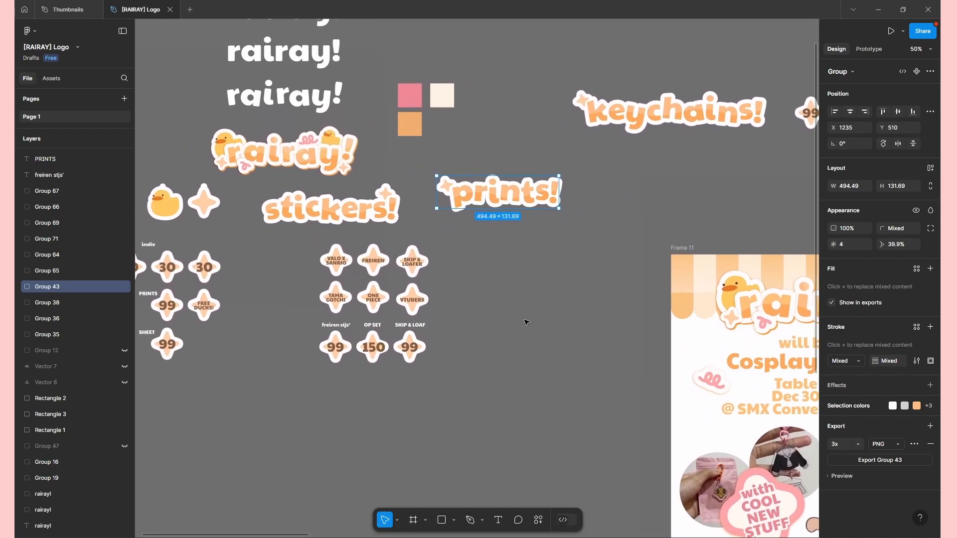
mouse_move(524, 300)
mouse_down()
mouse_move(568, 297)
mouse_move(536, 305)
mouse_up()
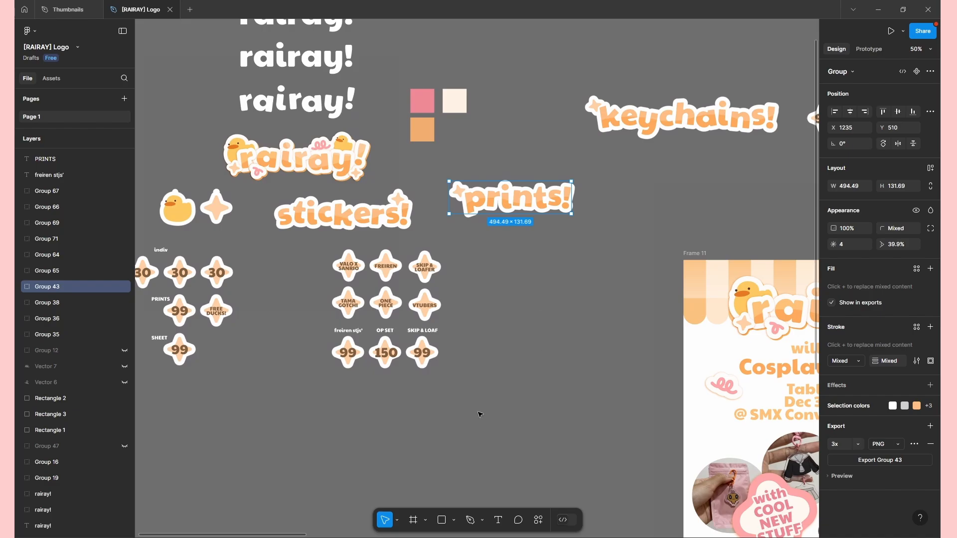
Try enlarging the "prints!" group to about 890 × 237 with the Scale tool so its outline scales too, and undo it.
click(398, 520)
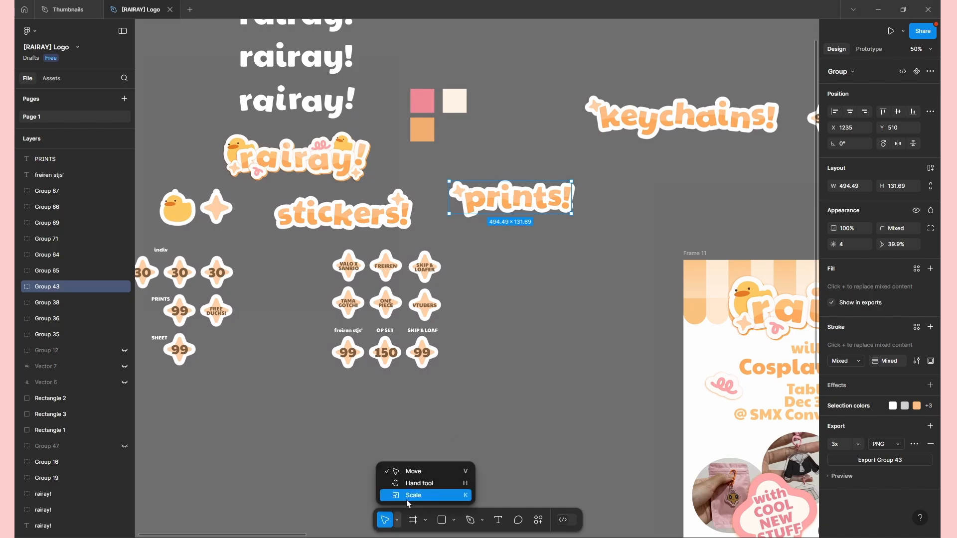
click(412, 496)
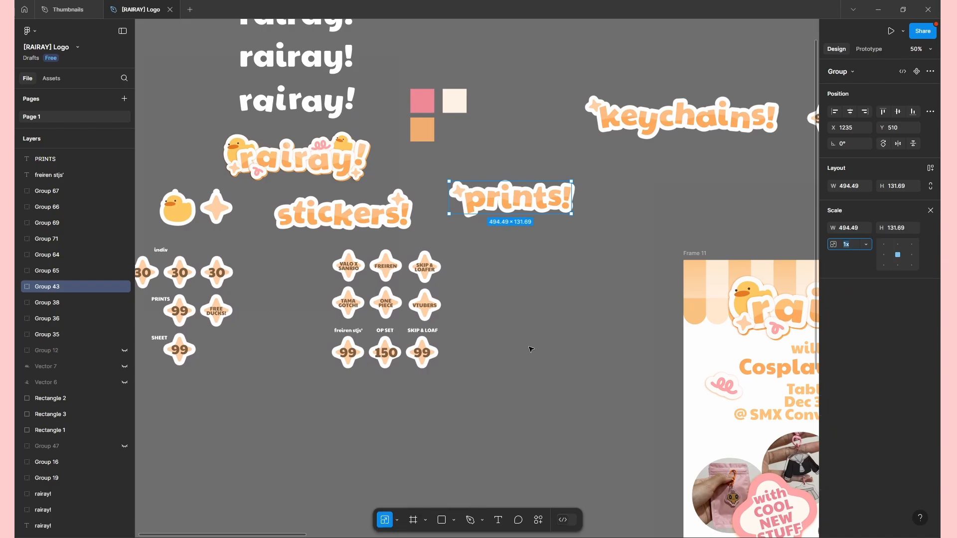
scroll(539, 359, up, 2)
ctrl+scroll(528, 307, up, 1)
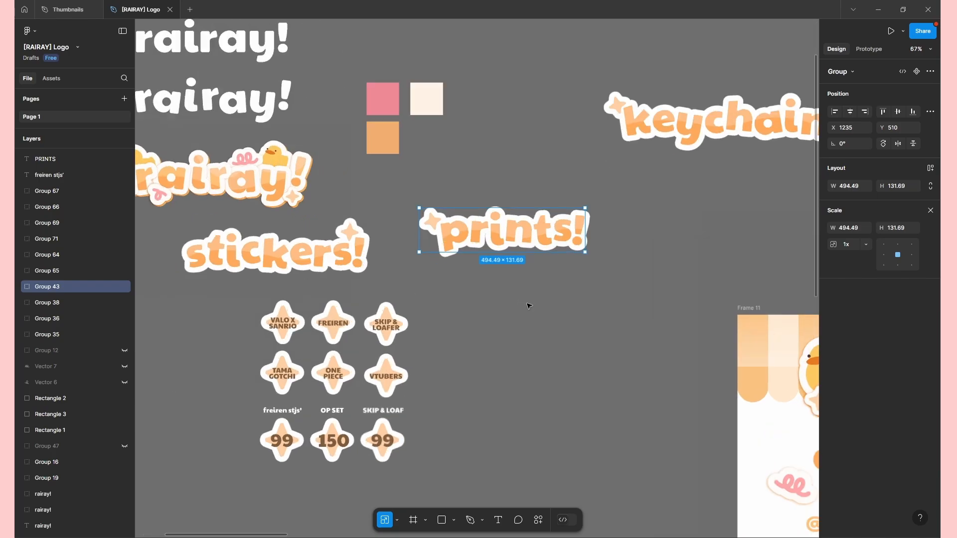
ctrl+scroll(528, 305, up, 1)
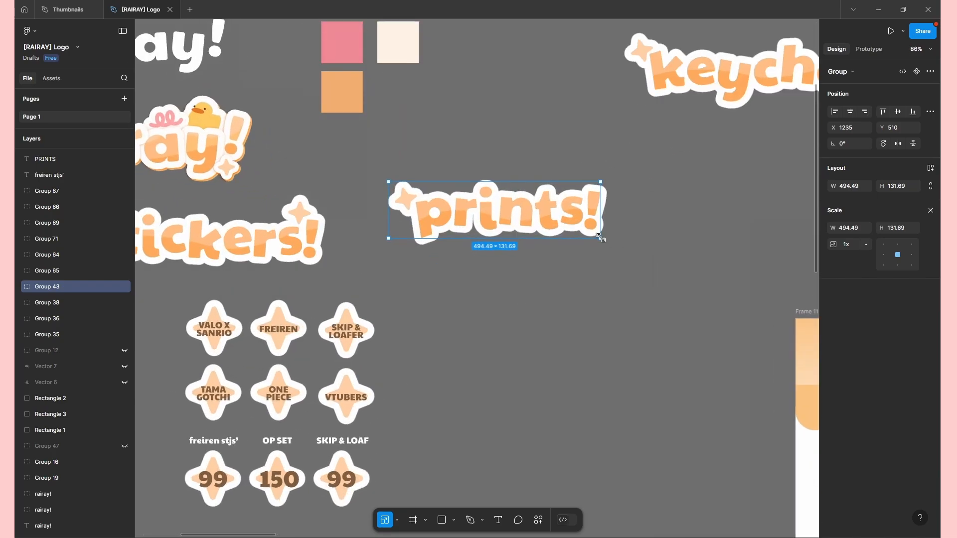
drag(601, 239, 660, 284)
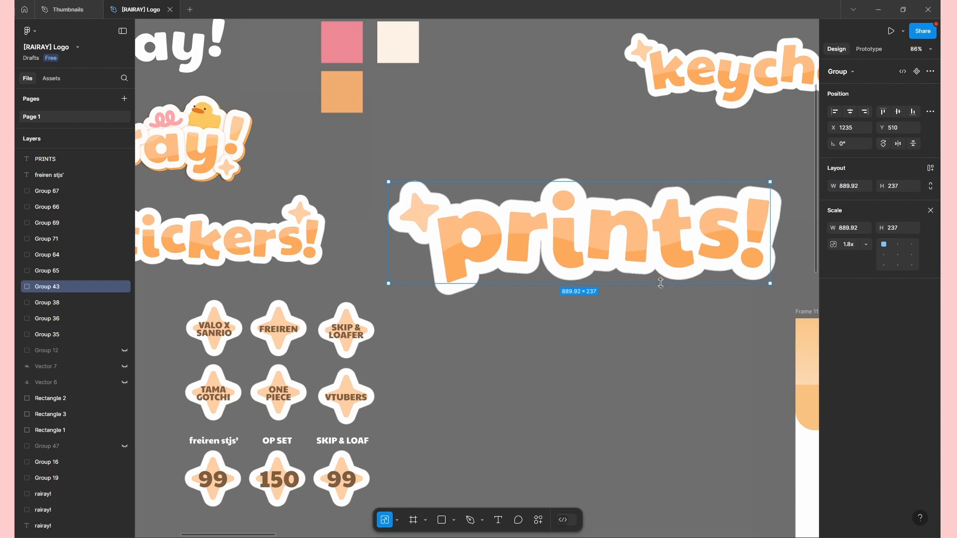
key(ctrl+z)
Try resizing the "prints!" group to about 995 × 265 with the Move tool for comparison, undo it and deselect.
key(v)
drag(600, 239, 815, 295)
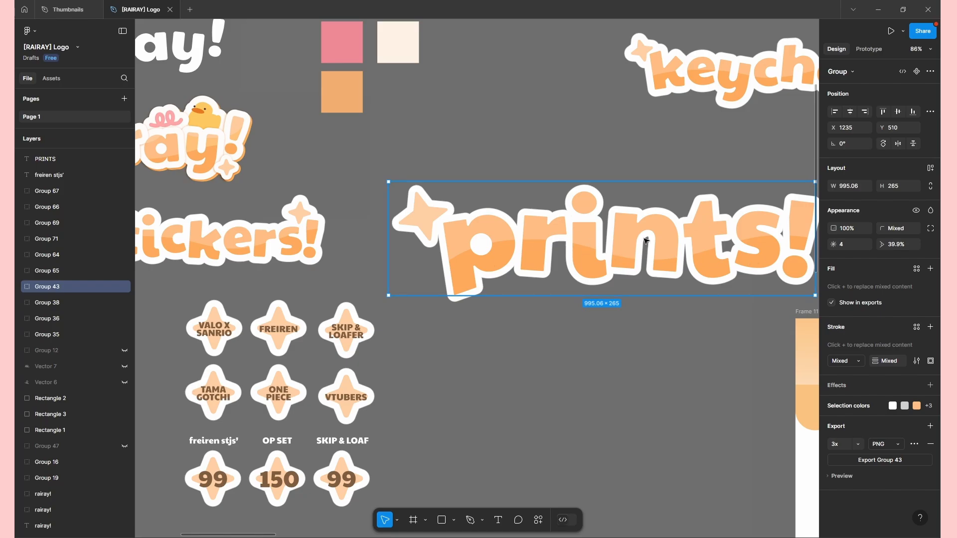
key(ctrl+z)
click(617, 411)
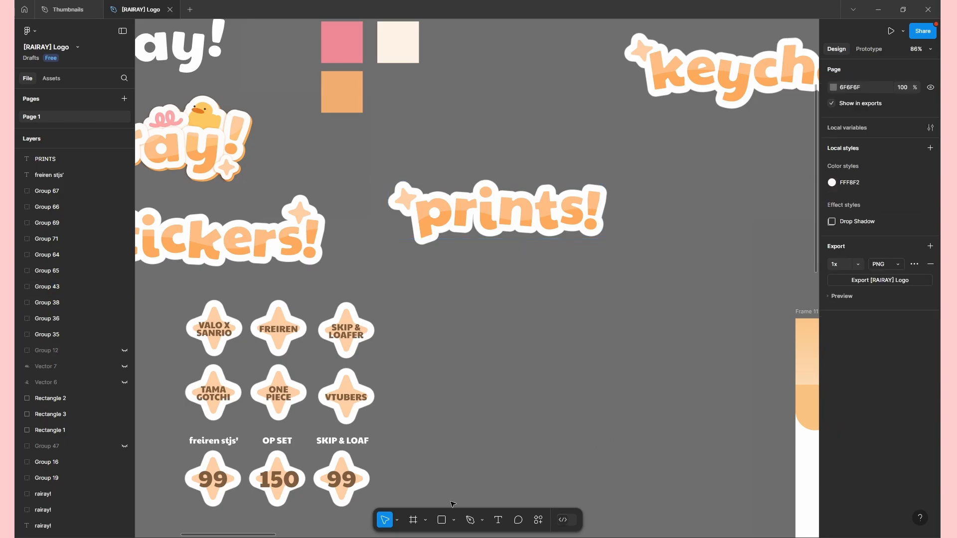
Draw a frame about 339 × 410 in the empty area below the "prints!" lettering.
click(413, 521)
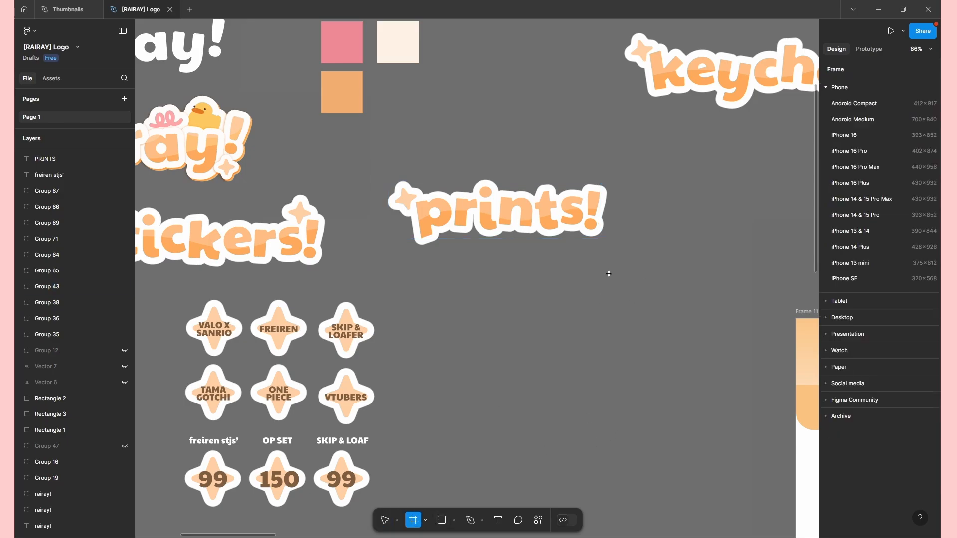
scroll(577, 315, down, 1)
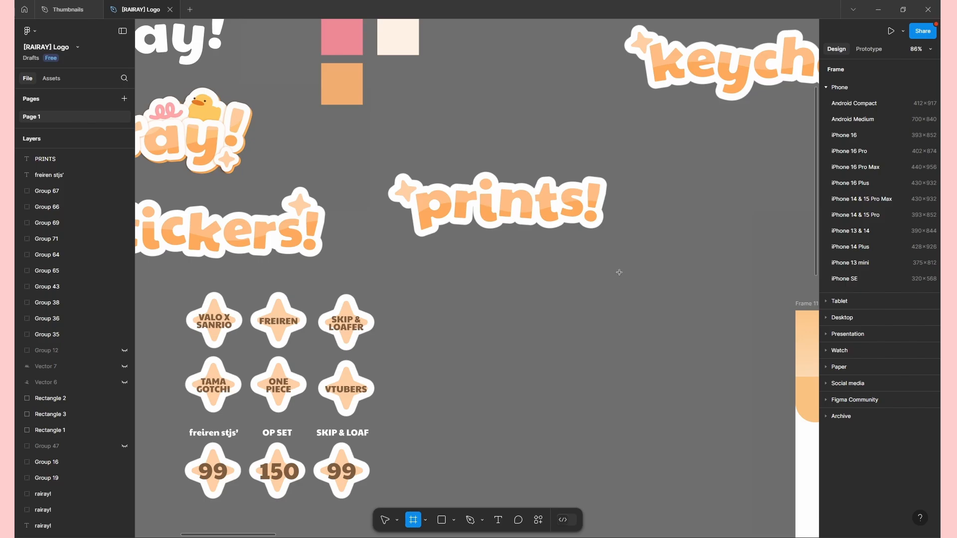
drag(480, 257, 626, 433)
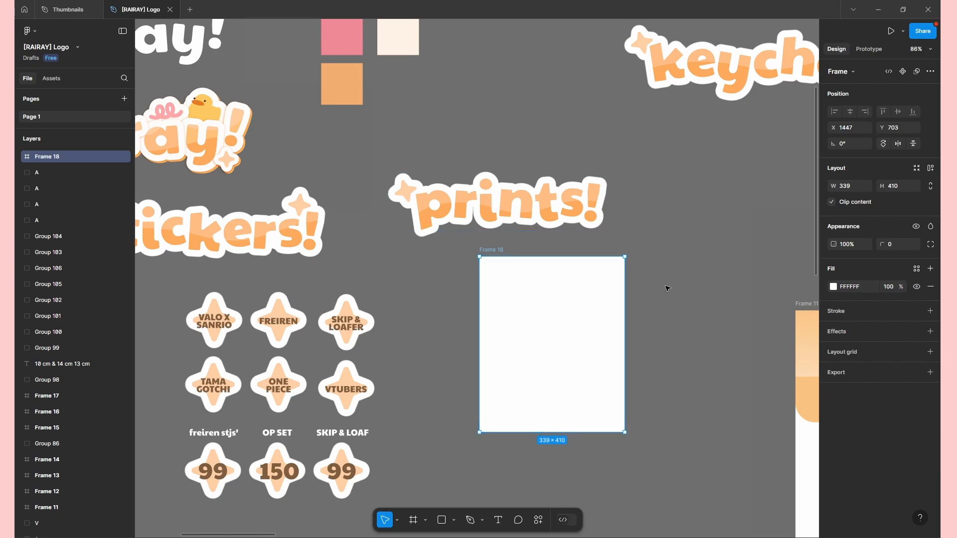
Examine the Frame 11 and Frame 12 poster layouts as examples of finished frames, and return to the new blank frame.
drag(667, 288, 423, 203)
scroll(499, 222, down, 3)
drag(670, 248, 528, 165)
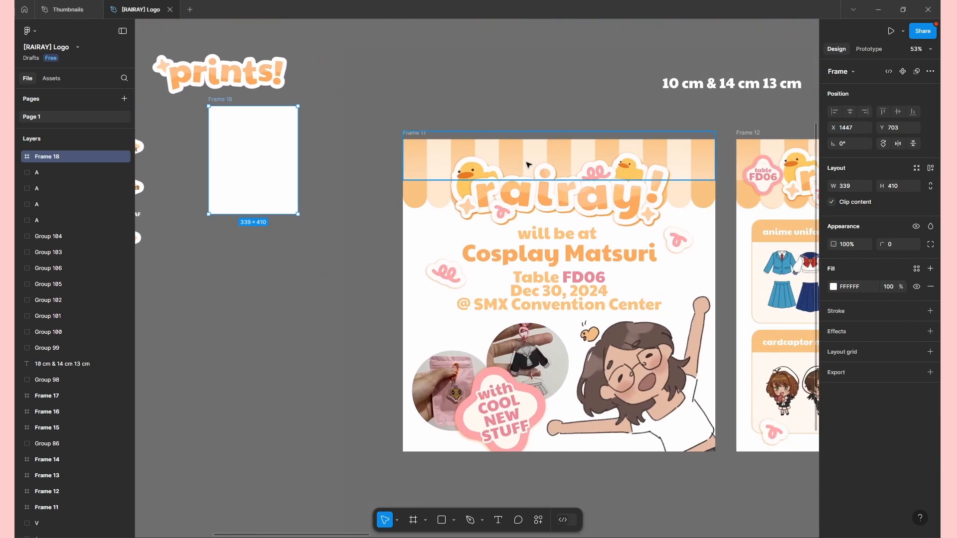
scroll(529, 165, down, 3)
scroll(548, 214, right, 2)
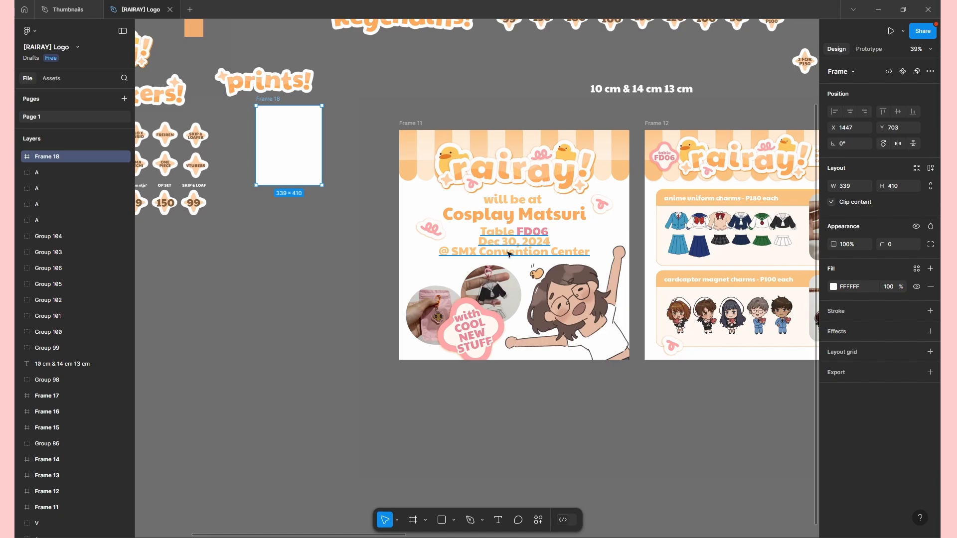
scroll(509, 255, left, 5)
scroll(509, 254, up, 3)
scroll(543, 306, up, 3)
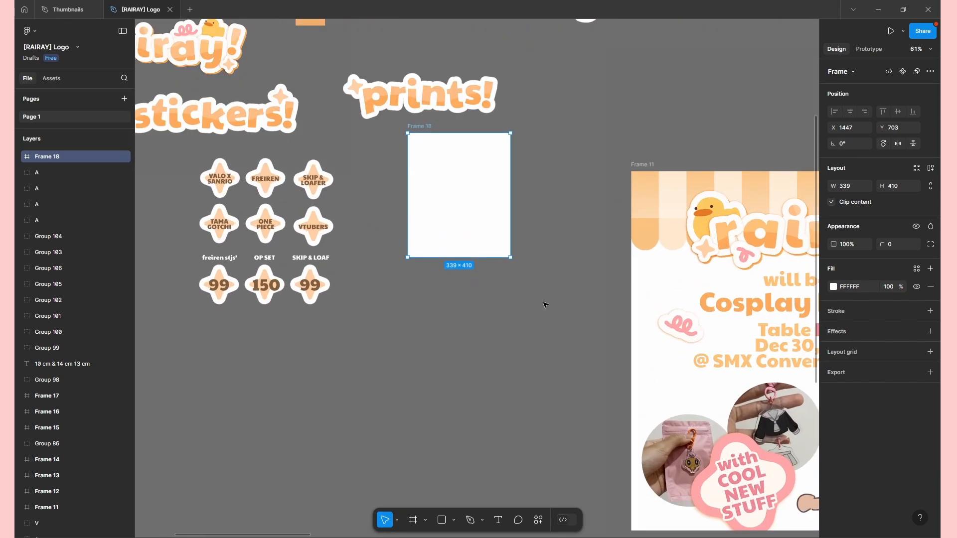
drag(530, 200, 605, 283)
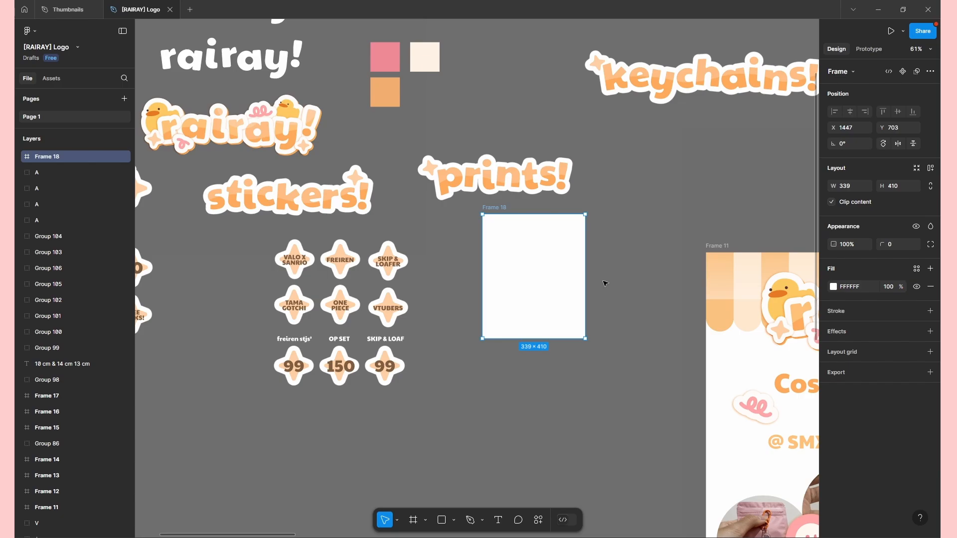
scroll(610, 327, up, 2)
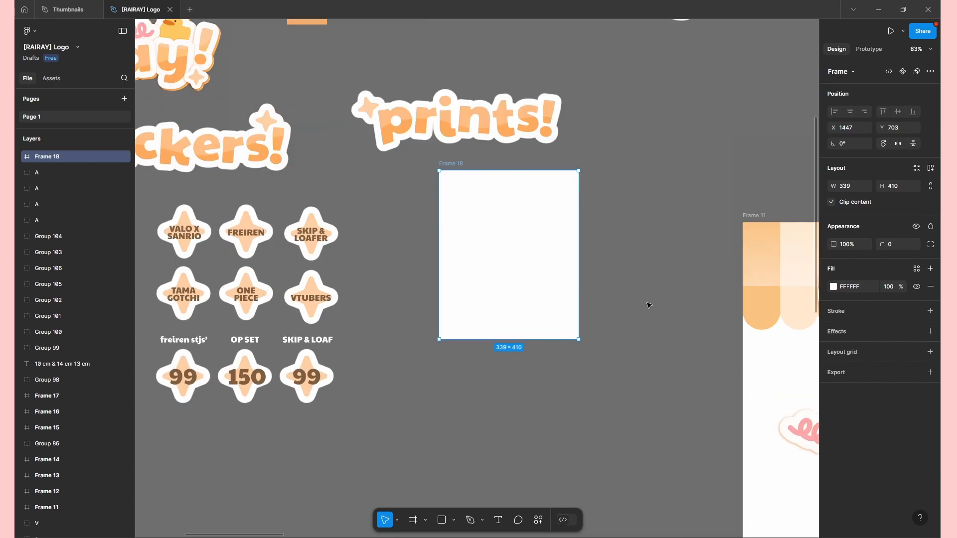
Deselect the new frame and examine the available variants of the frame, shape and pen tools.
drag(649, 306, 649, 310)
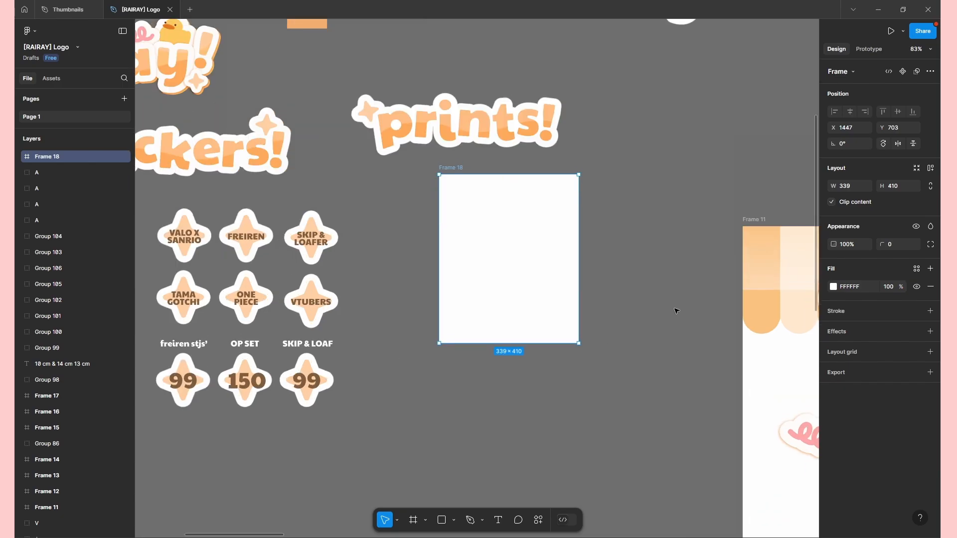
click(674, 269)
drag(534, 276, 566, 322)
drag(428, 225, 390, 295)
click(429, 521)
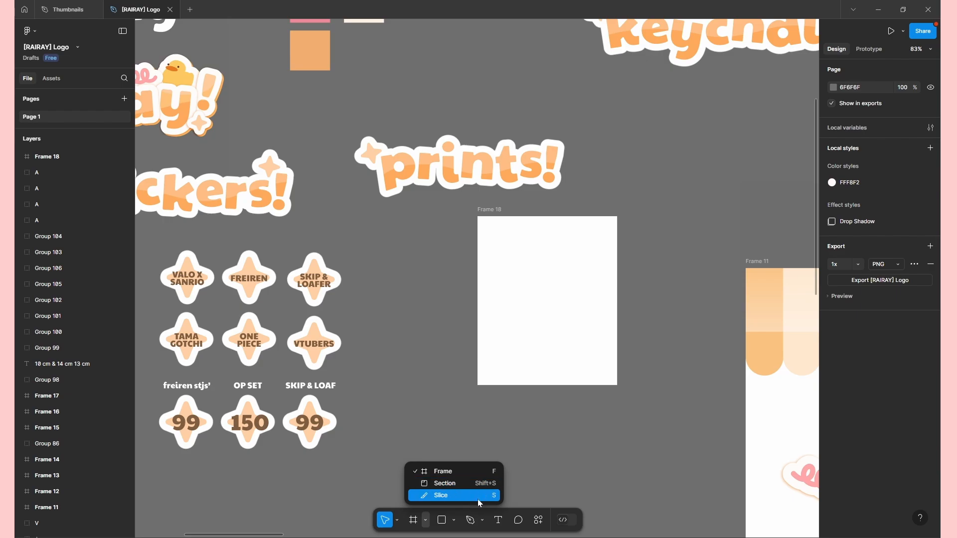
click(452, 521)
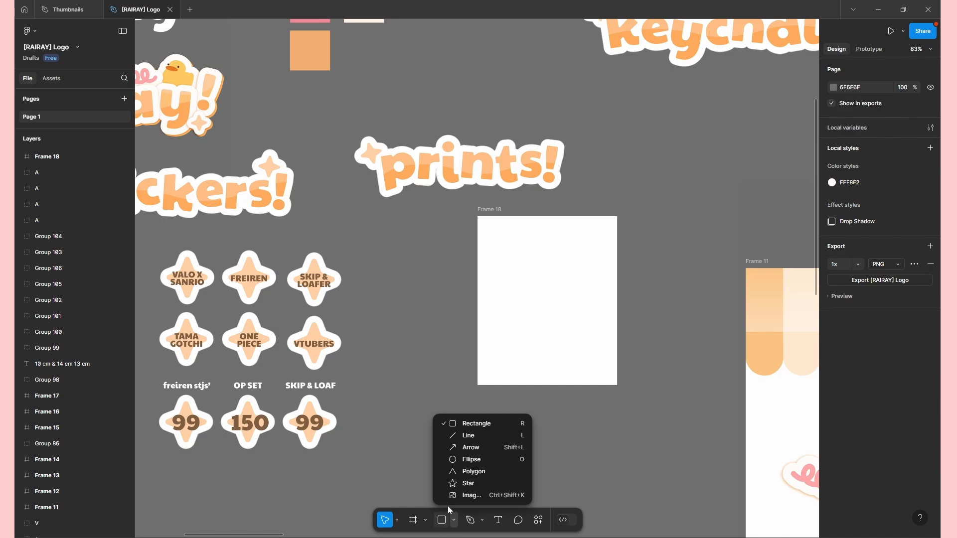
click(482, 521)
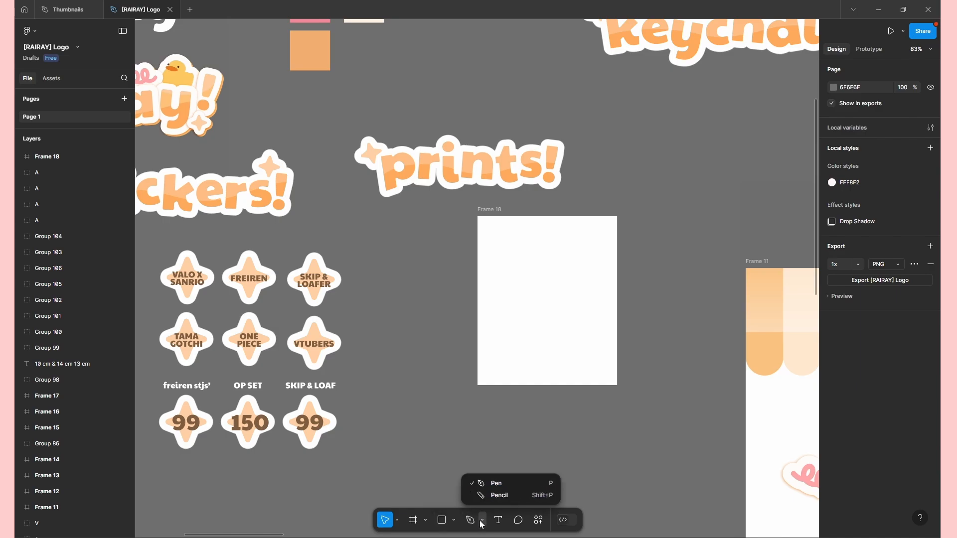
scroll(598, 324, right, 5)
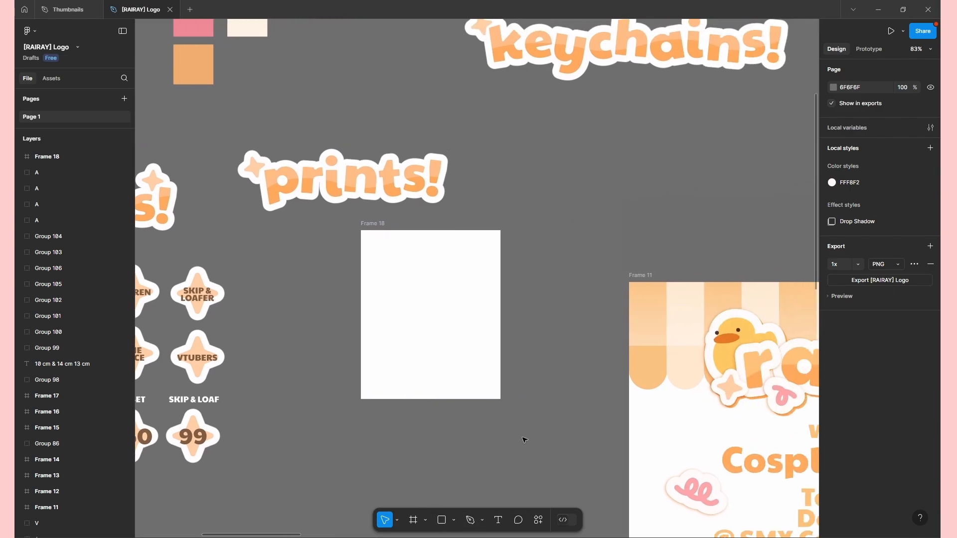
Draw a looping freehand scribble about 511 × 188 with the Pencil tool in the empty area above Frame 11.
click(482, 521)
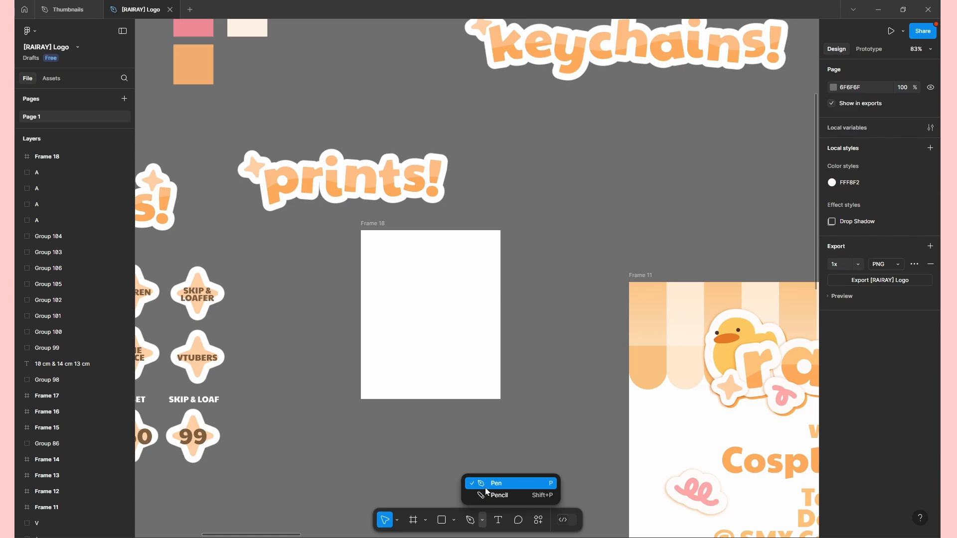
click(498, 498)
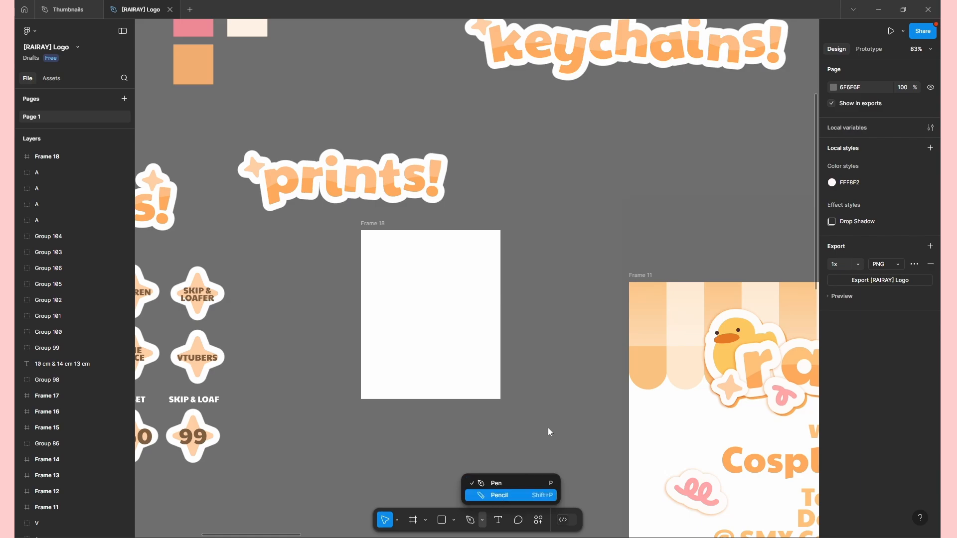
mouse_move(572, 163)
mouse_down()
mouse_move(569, 192)
mouse_move(709, 173)
mouse_move(778, 124)
mouse_up()
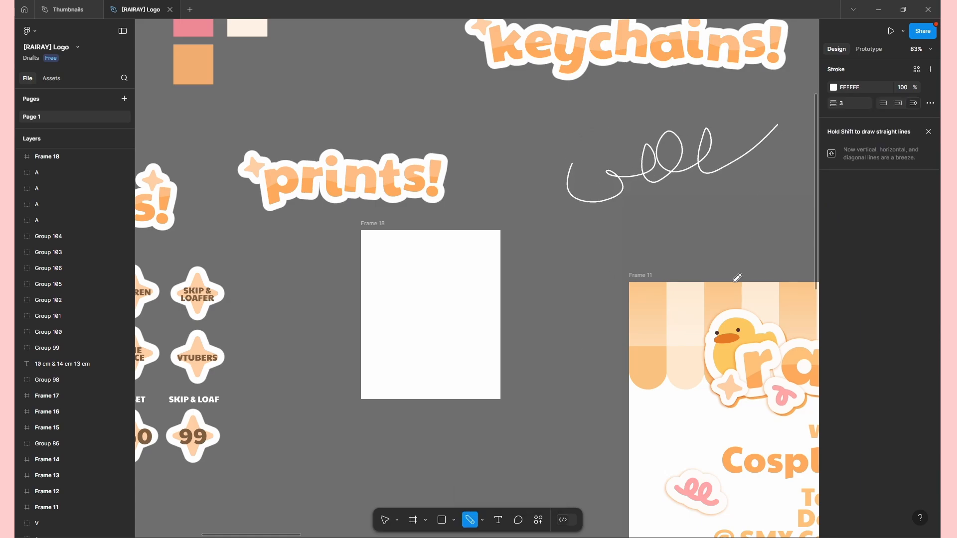
scroll(736, 277, right, 5)
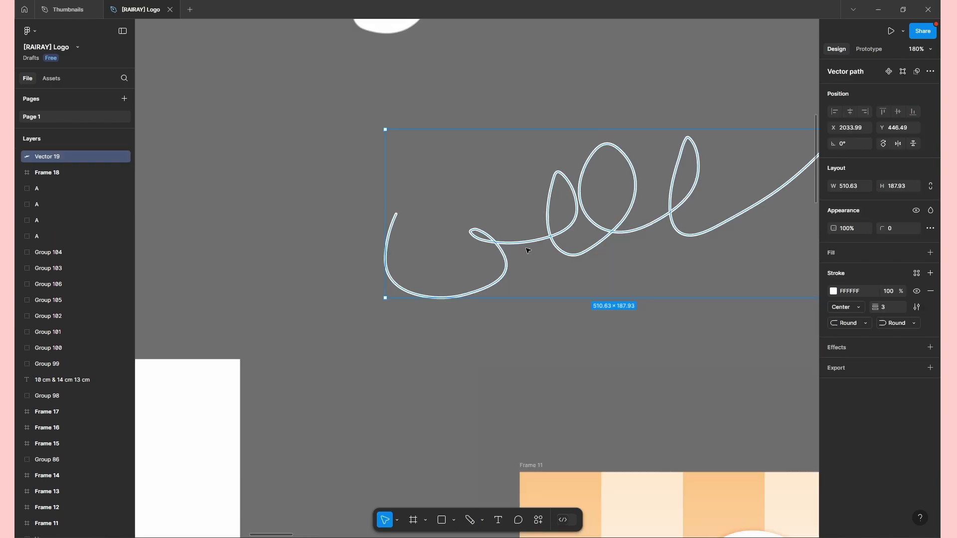
Open the scribble's vector path for editing and reshape its first small loop by moving anchor points.
mouse_move(532, 239)
mouse_down()
mouse_move(509, 270)
mouse_move(488, 210)
mouse_up()
double_click(509, 272)
click(505, 280)
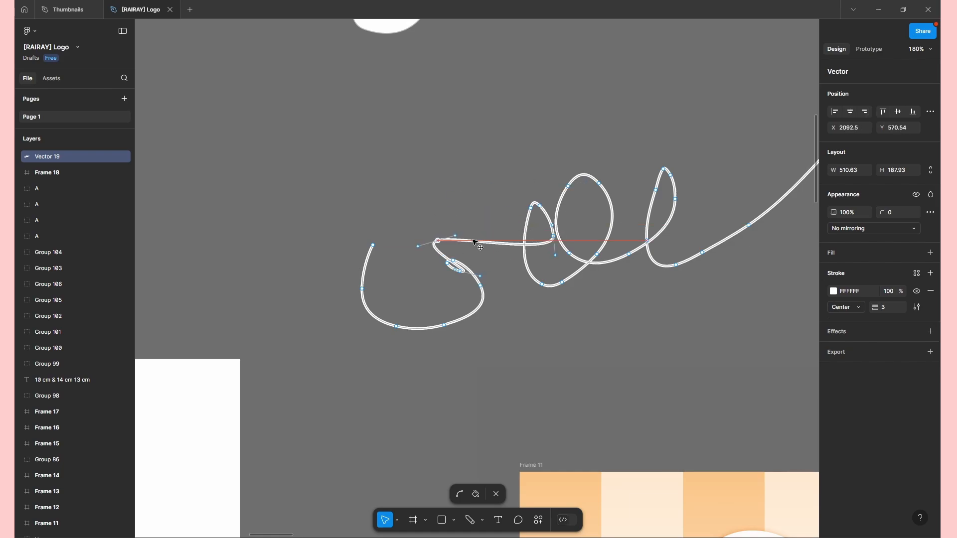
Try the Text tool with a text box about 295 × 103 reading "heloo" below the scribble, and delete it.
scroll(568, 331, down, 5)
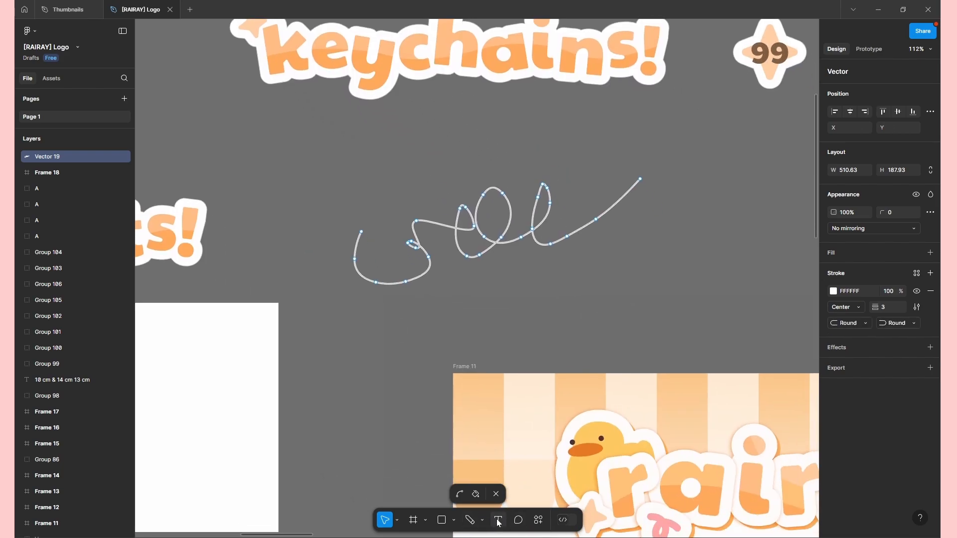
click(498, 520)
drag(531, 303, 696, 360)
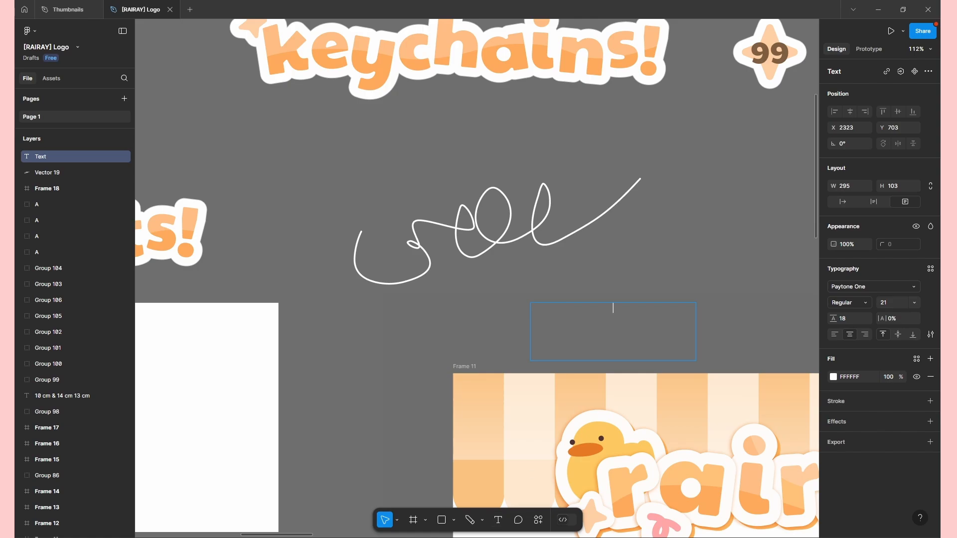
text(heloo)
key(Escape)
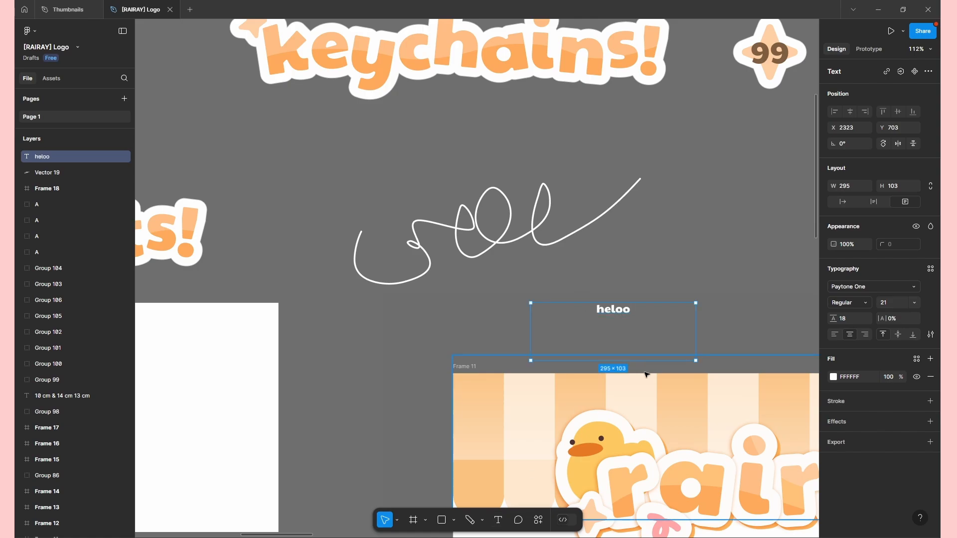
key(Delete)
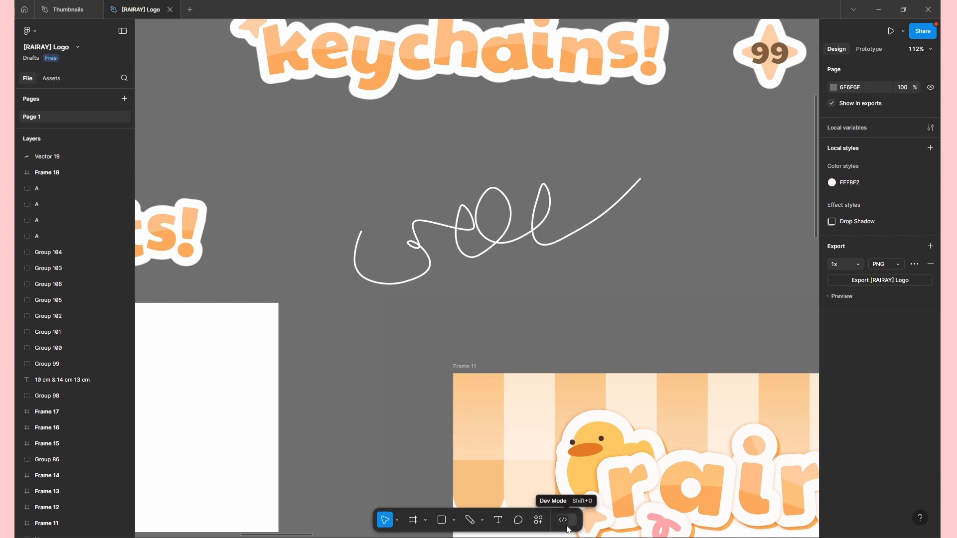
Delete the freehand scribble and the blank frame below the "prints!" lettering.
drag(488, 270, 734, 308)
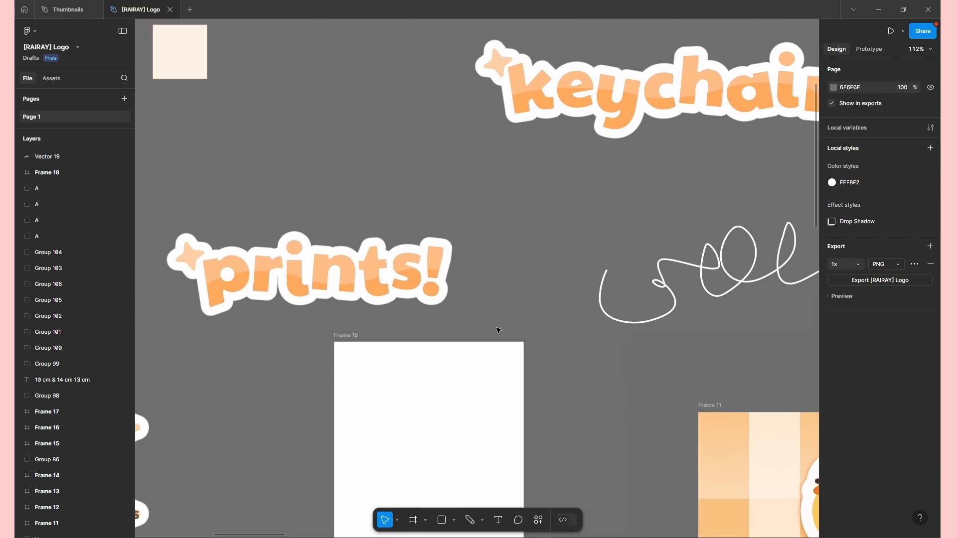
scroll(544, 297, down, 5)
drag(550, 300, 518, 234)
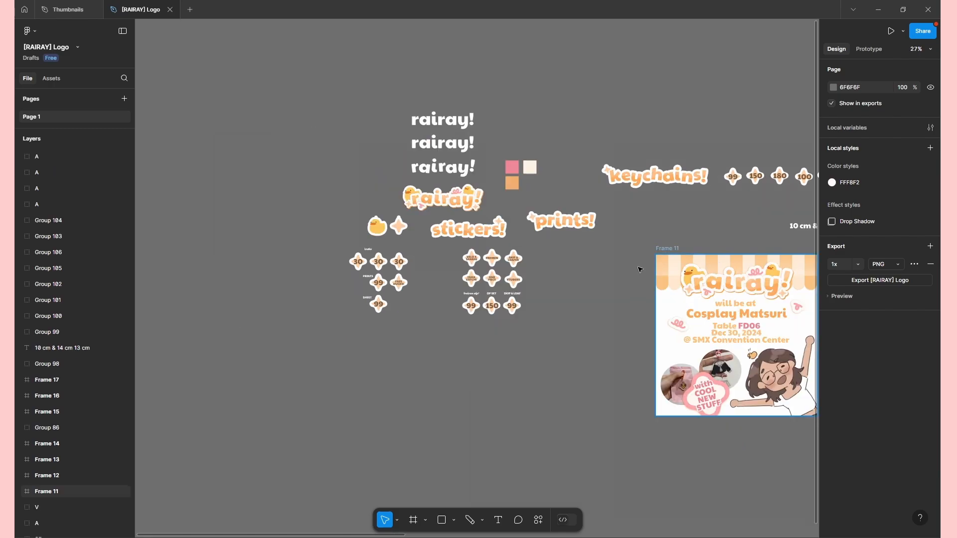
Move the three colour swatches up beside the first two white "rairay!" wordmarks and deselect them.
drag(610, 305, 483, 332)
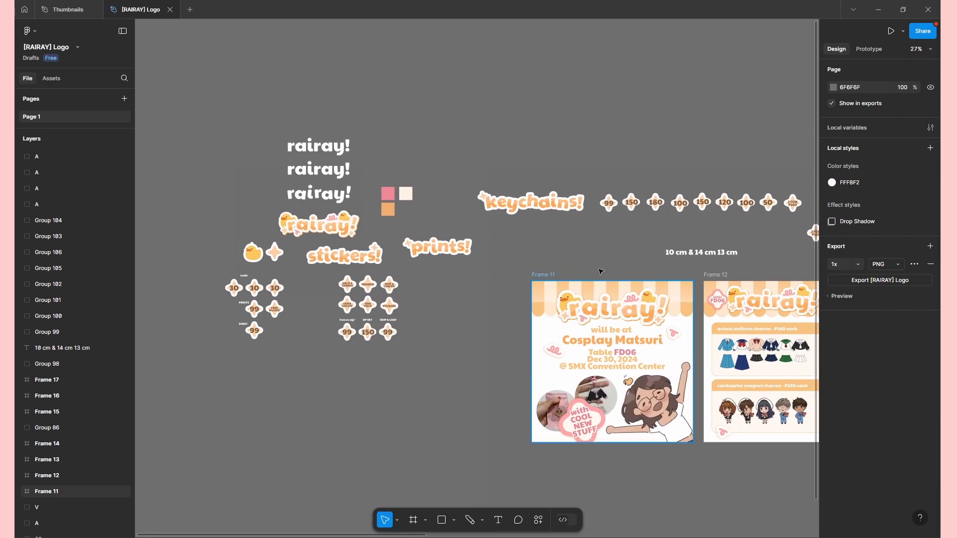
mouse_move(626, 281)
mouse_down()
mouse_move(516, 233)
mouse_move(628, 272)
mouse_up()
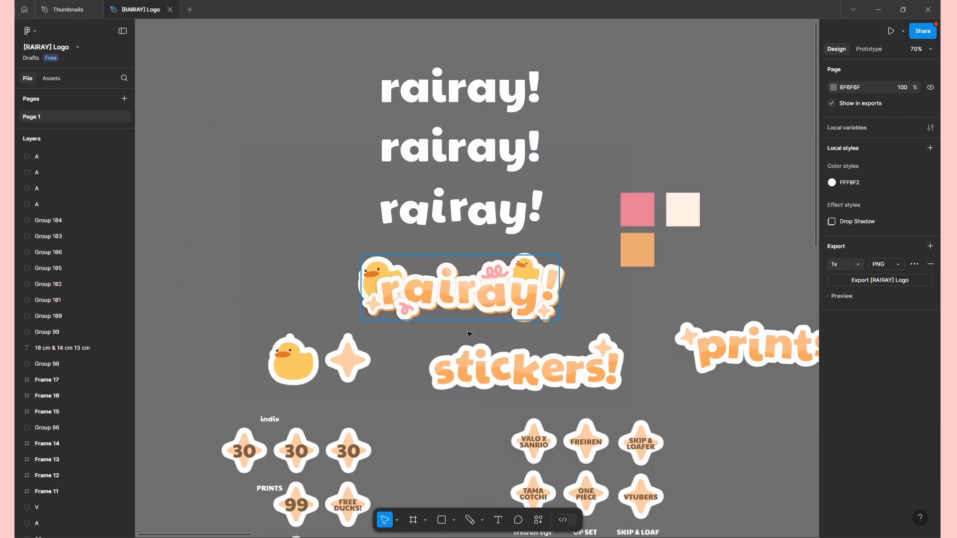
drag(740, 279, 621, 96)
click(742, 208)
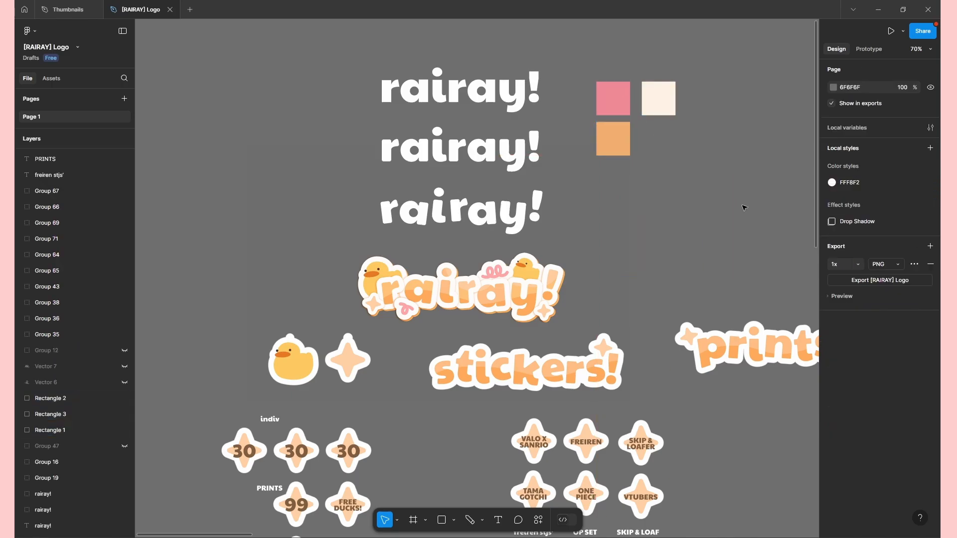
Examine the three white "rairay!" wordmarks and the decorated duck logo below them as stages of the logo design.
drag(336, 48, 427, 256)
drag(399, 74, 413, 104)
click(344, 93)
click(413, 103)
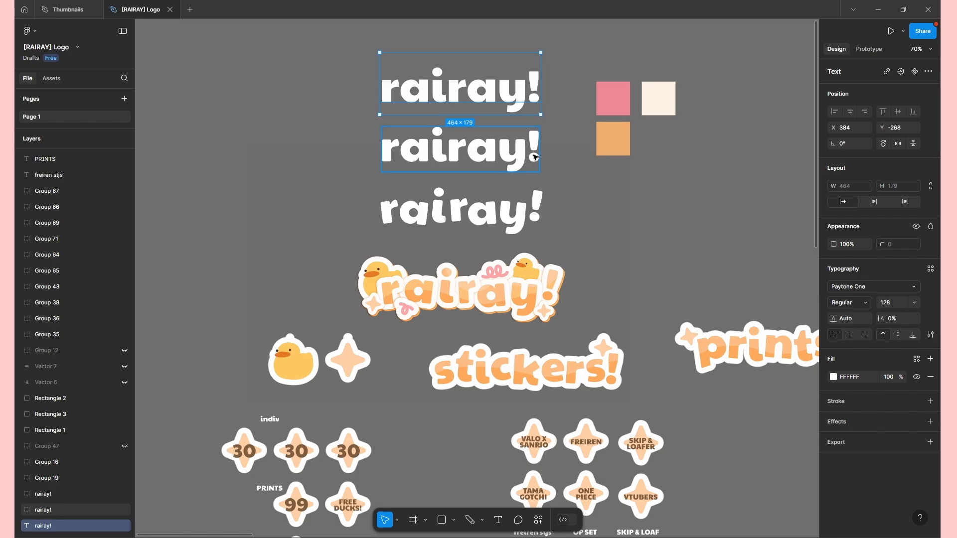
click(504, 216)
click(645, 218)
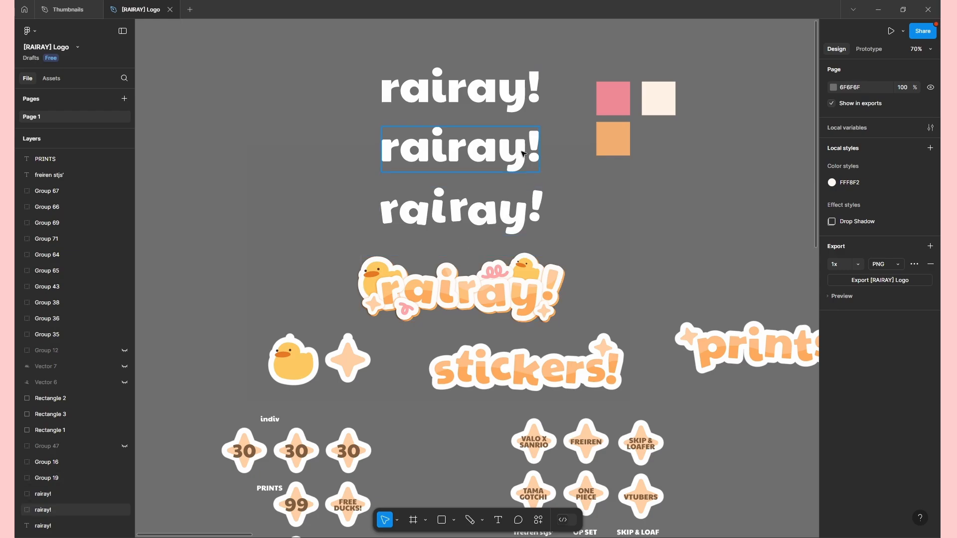
scroll(545, 222, down, 1)
scroll(545, 222, right, 1)
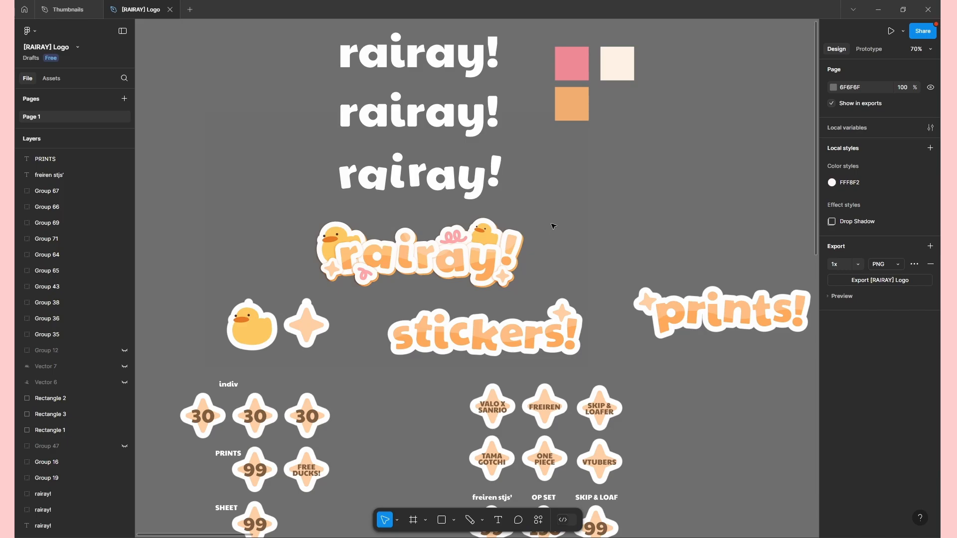
drag(553, 226, 608, 221)
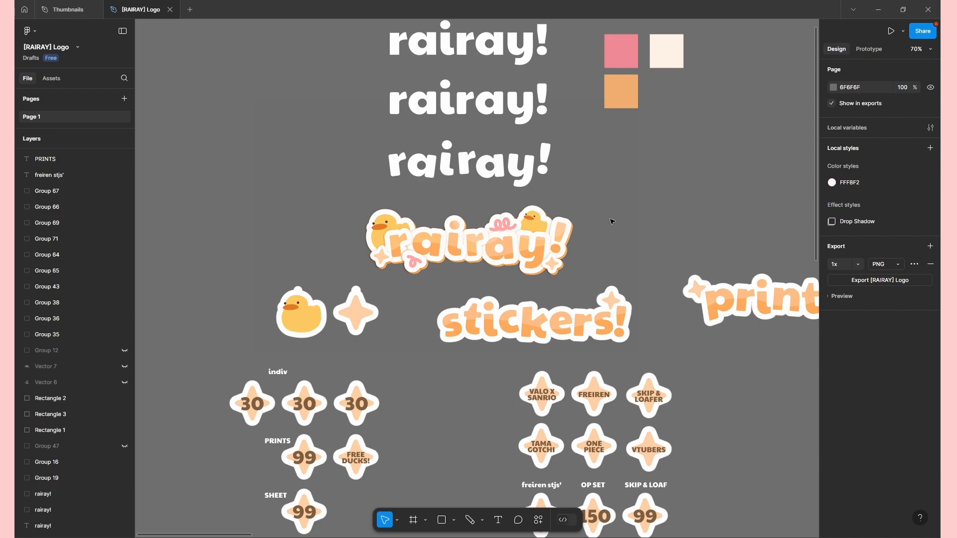
scroll(608, 222, up, 1)
scroll(608, 223, left, 1)
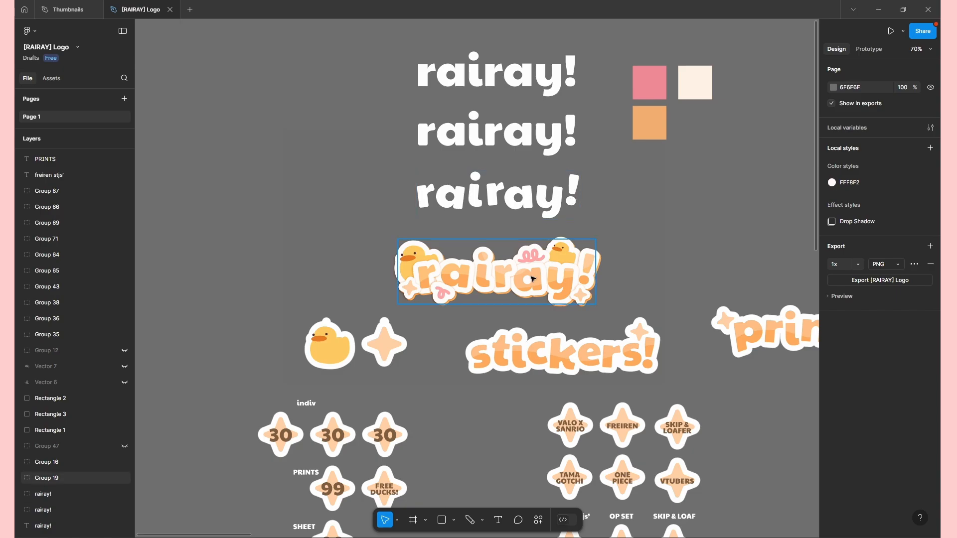
scroll(755, 302, left, 1)
scroll(754, 301, up, 1)
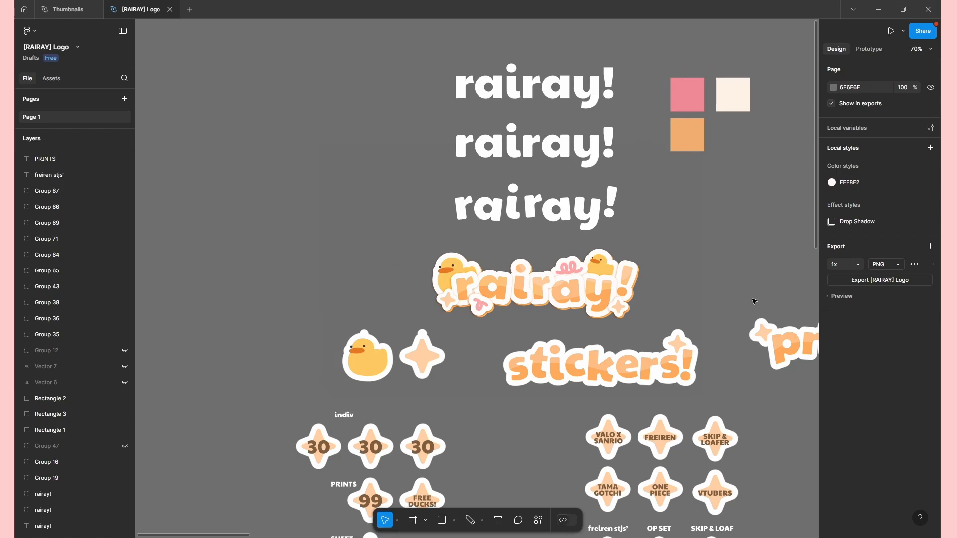
Examine the star-shaped price and category badges below the "stickers!" lettering.
drag(754, 302, 688, 284)
scroll(688, 357, down, 1)
drag(688, 357, 637, 265)
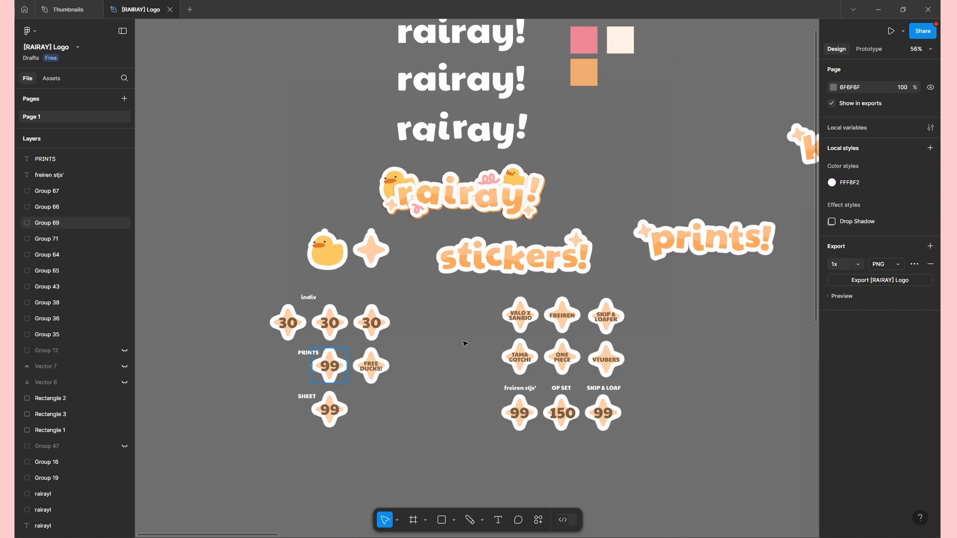
drag(201, 320, 626, 435)
click(705, 426)
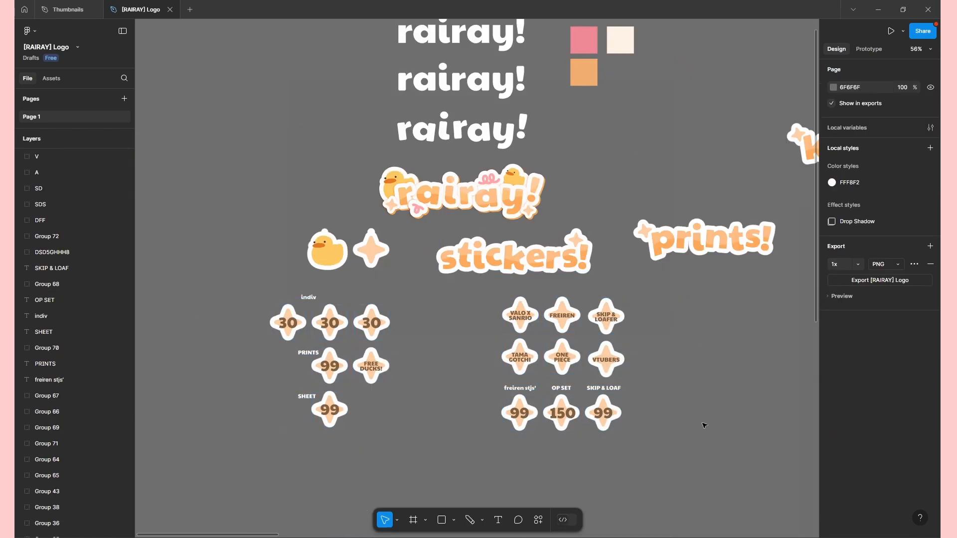
drag(495, 325, 488, 310)
click(487, 311)
scroll(643, 384, up, 2)
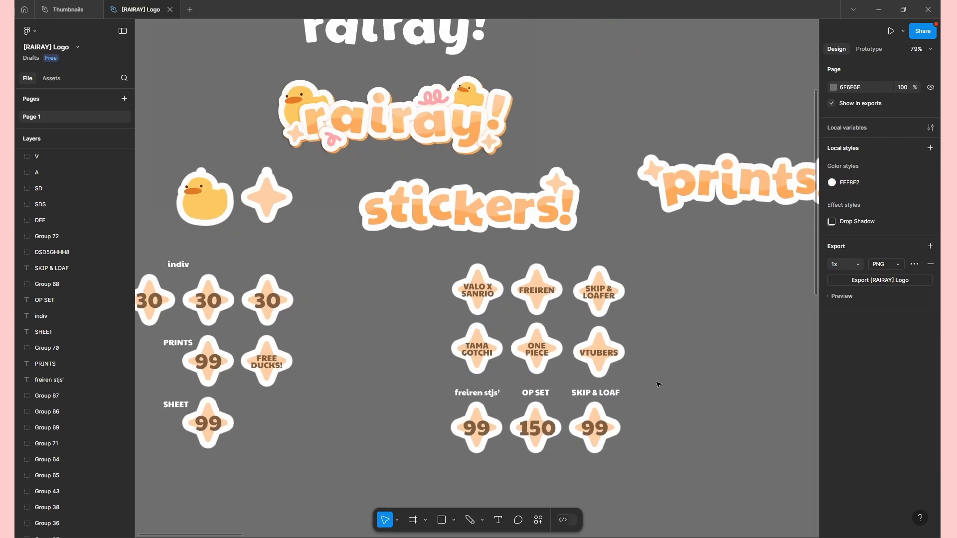
drag(658, 384, 399, 316)
Examine the poster layouts from Frame 11 to Frame 15 for how the logo and badges are used.
scroll(400, 315, down, 3)
drag(749, 188, 254, 94)
click(254, 94)
drag(305, 404, 303, 326)
click(302, 326)
scroll(303, 326, down, 3)
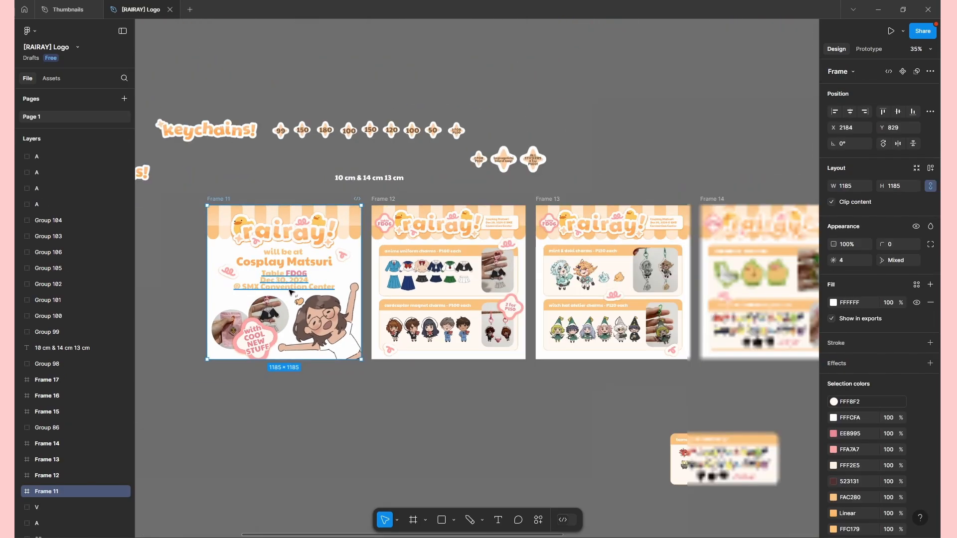
scroll(657, 254, right, 3)
scroll(657, 255, up, 3)
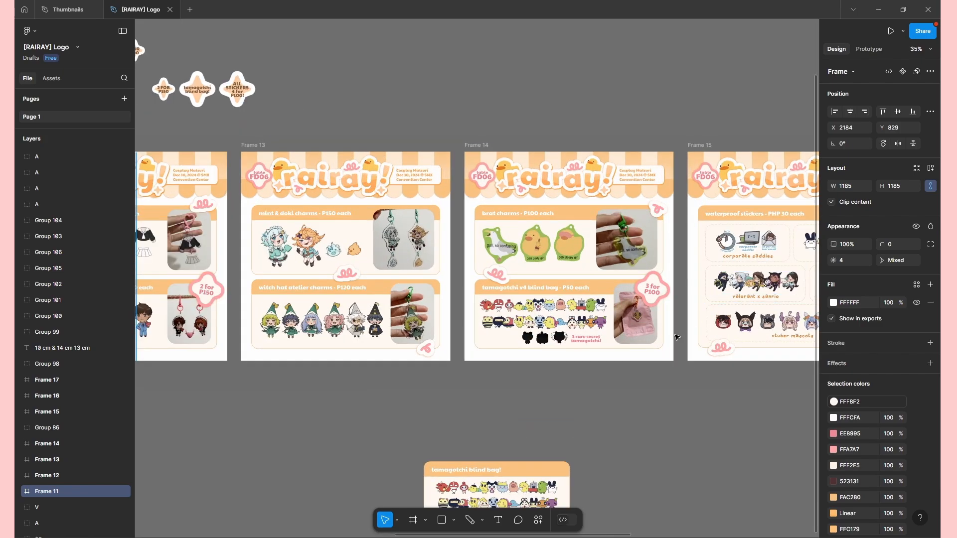
scroll(677, 337, down, 1)
scroll(720, 392, right, 2)
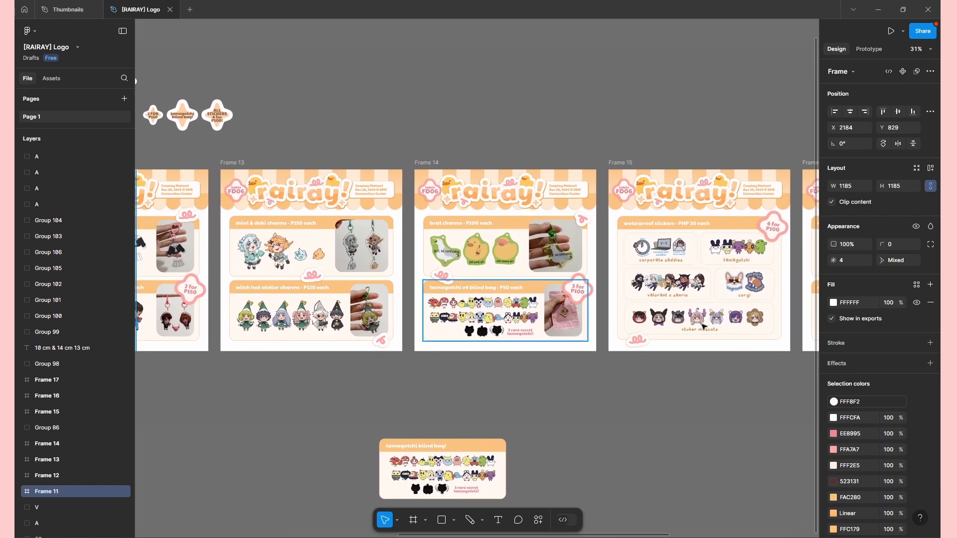
scroll(703, 326, right, 5)
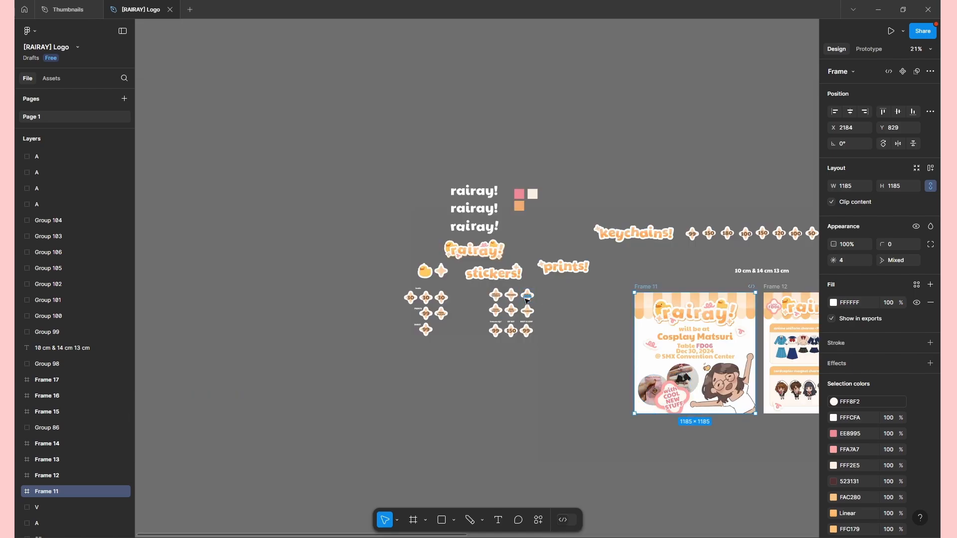
Add a centred white text reading "Mint Fantome" in Paytone One, size 128, in the empty area beside the white "rairay!" wordmarks.
scroll(530, 299, up, 6)
scroll(623, 356, up, 3)
scroll(623, 356, left, 1)
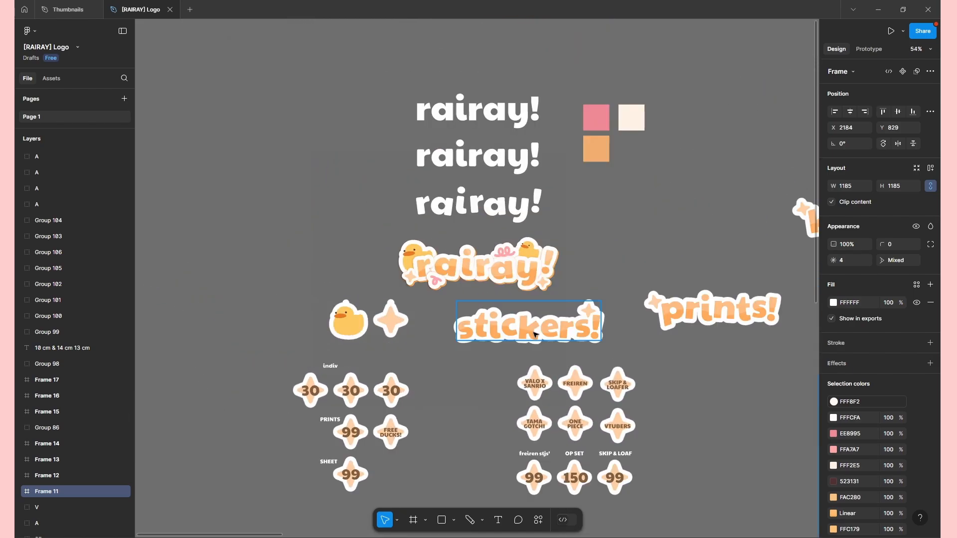
scroll(558, 302, left, 5)
click(705, 122)
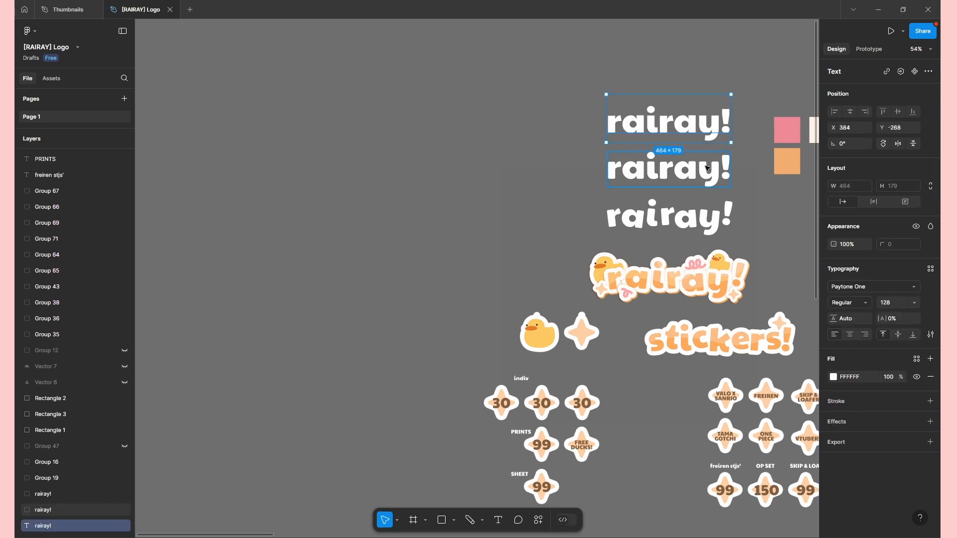
key(Escape)
key(t)
scroll(413, 175, left, 4)
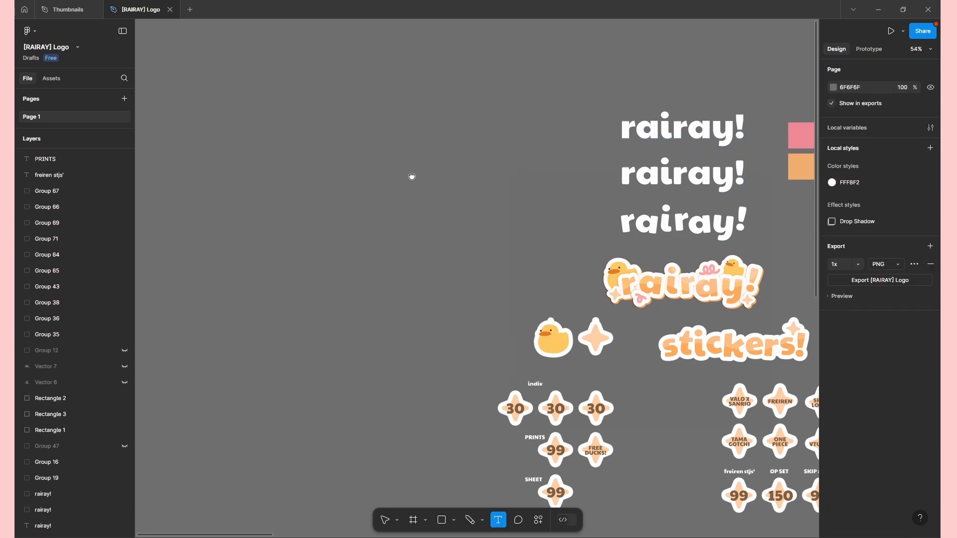
drag(246, 90, 609, 192)
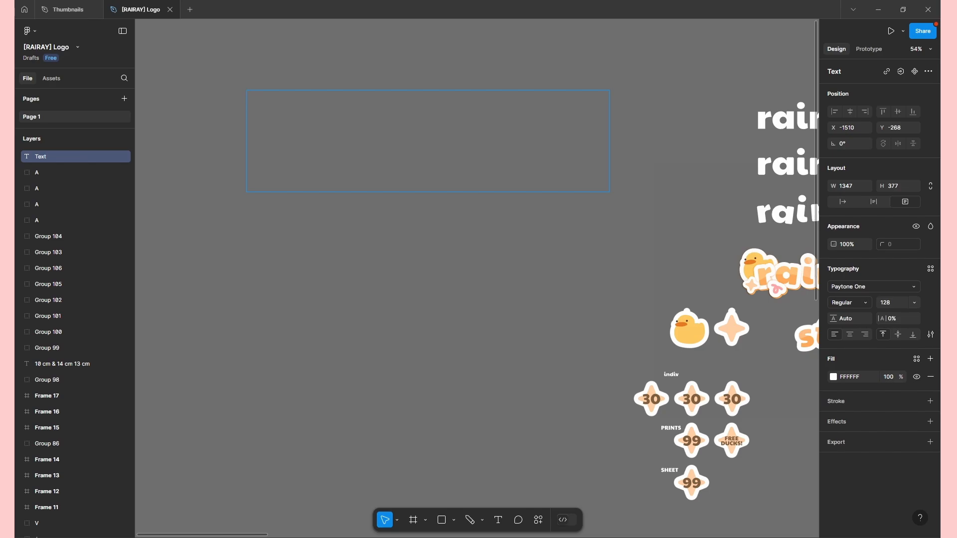
text(Mint Fantome)
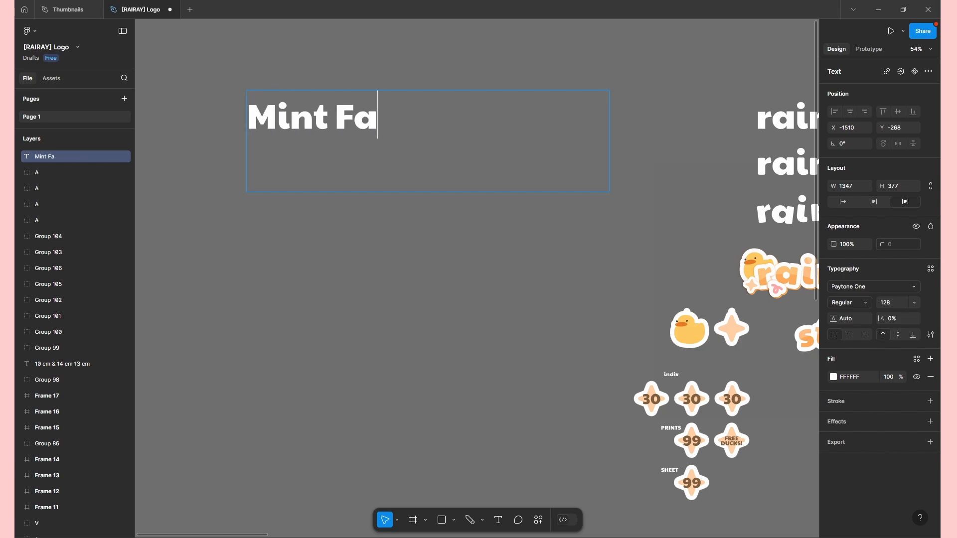
key(Escape)
key(Return)
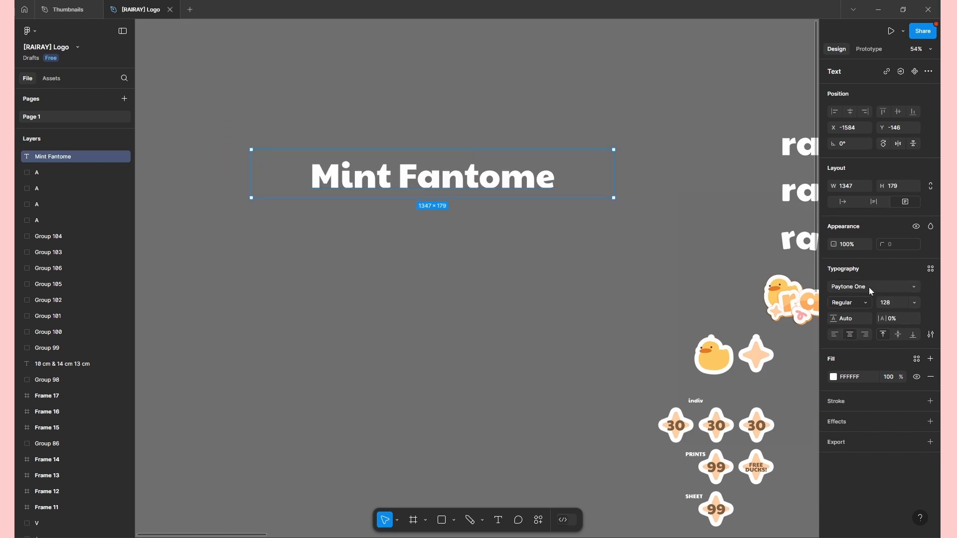
Look through the font picker and its font source filters for the "Mint Fantome" text, keeping Paytone One.
click(870, 288)
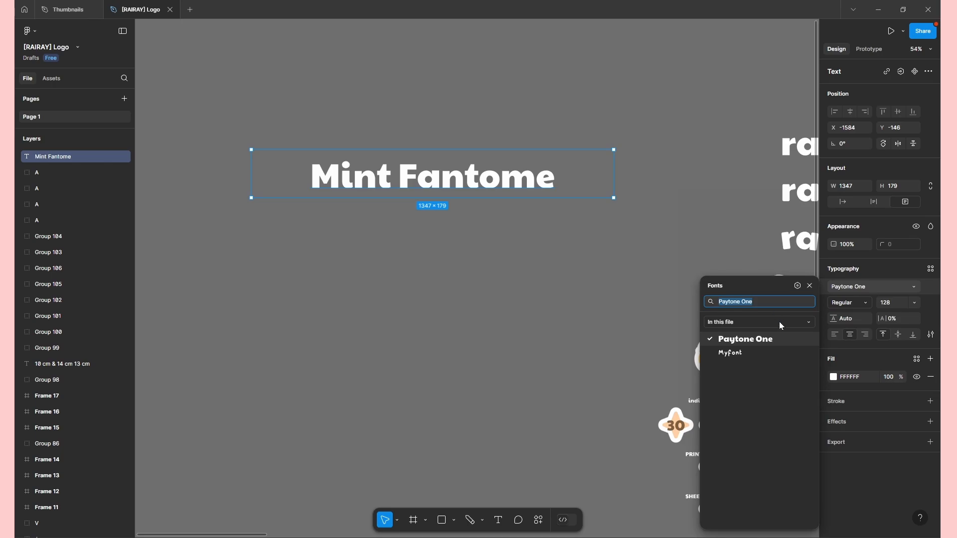
click(788, 323)
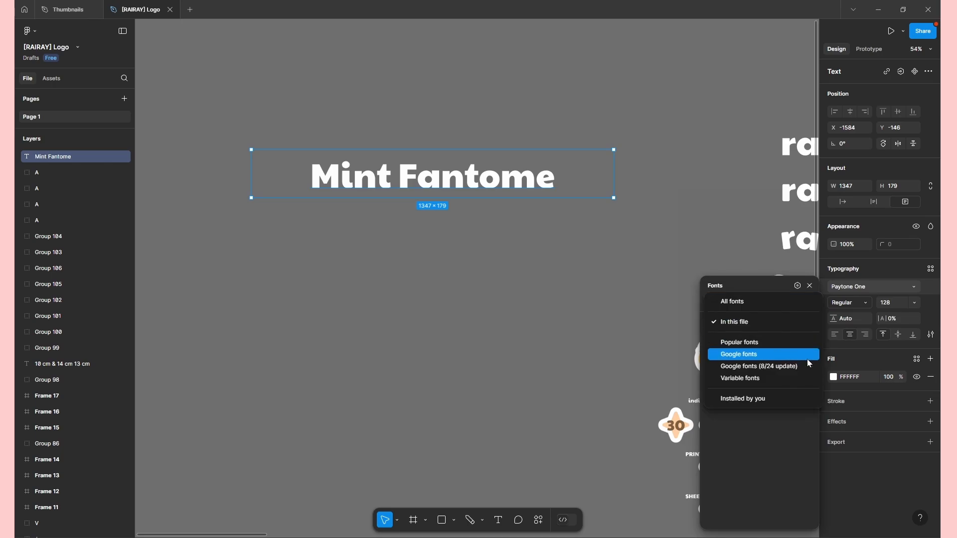
click(477, 301)
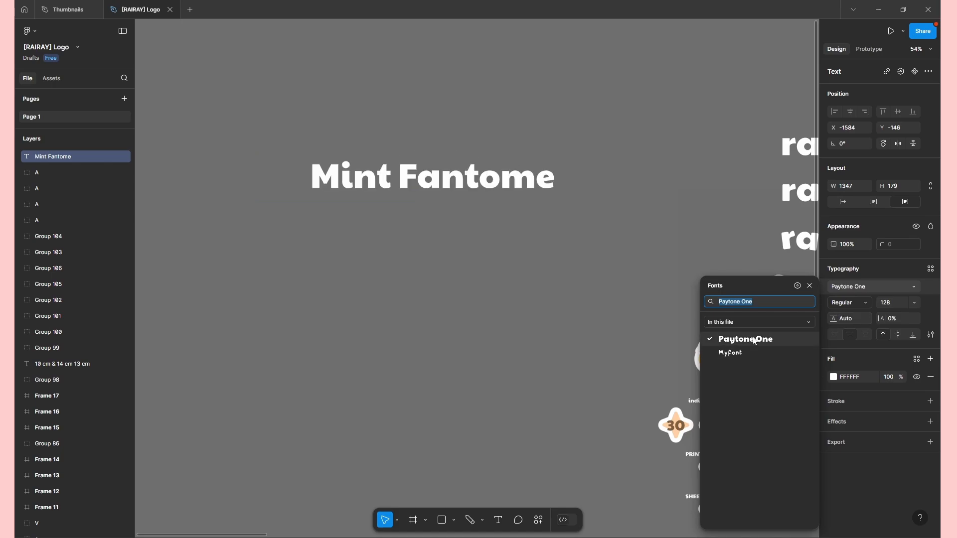
click(305, 143)
Move the "Mint Fantome" text level with the first white "rairay!" wordmark, at Y -268.
drag(608, 238, 441, 262)
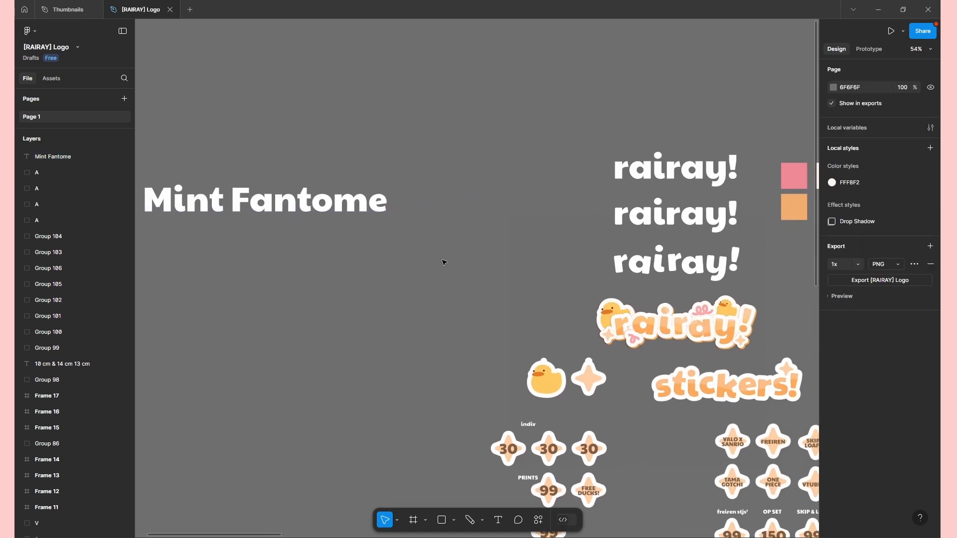
drag(513, 266, 579, 264)
drag(359, 199, 383, 167)
click(765, 176)
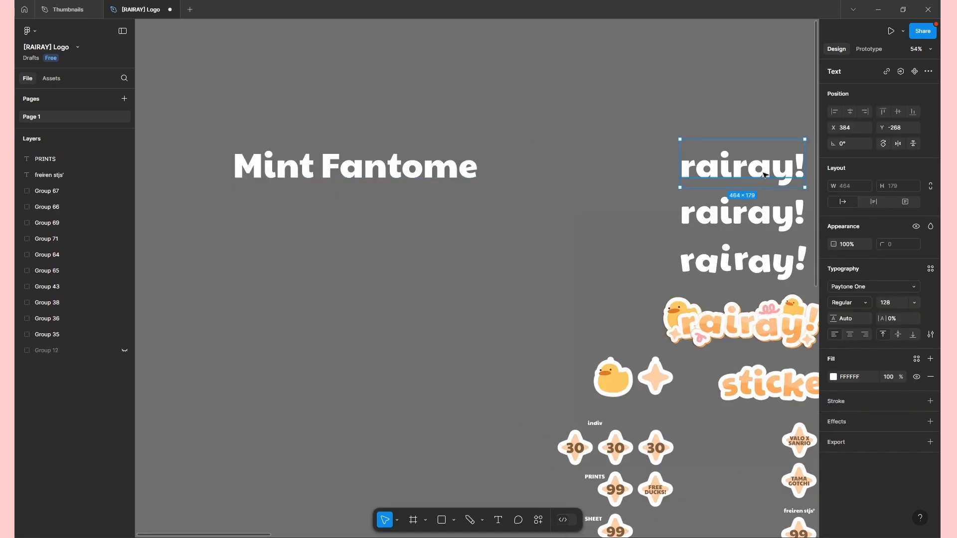
click(410, 173)
Duplicate the "Mint Fantome" text and place the copy directly below the original, at Y -104.
scroll(520, 245, left, 2)
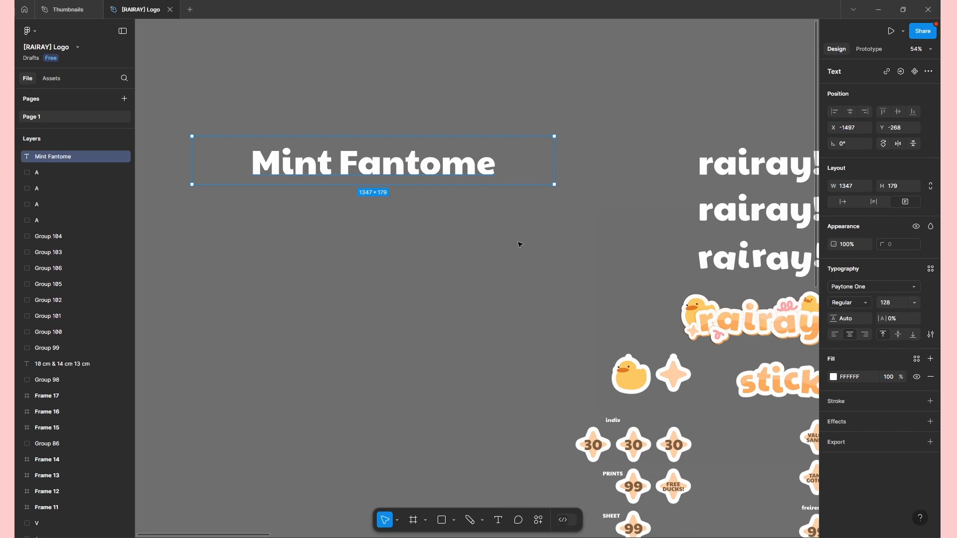
key(ctrl+d)
drag(429, 165, 432, 209)
drag(434, 204, 432, 207)
click(440, 159)
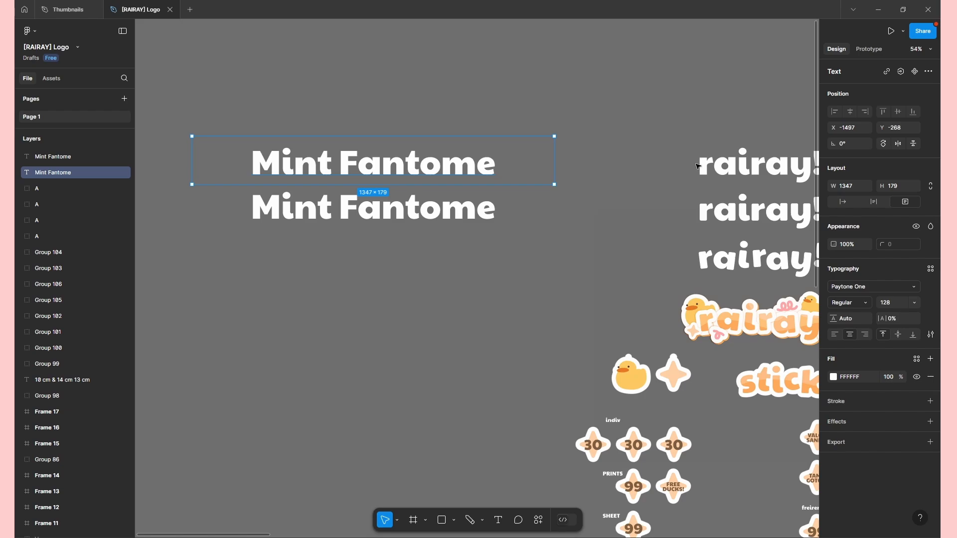
Convert the lower "Mint Fantome" text into a group of separate letter vectors with Outline stroke.
drag(634, 257, 777, 273)
scroll(607, 277, up, 3)
click(566, 199)
drag(579, 282, 674, 332)
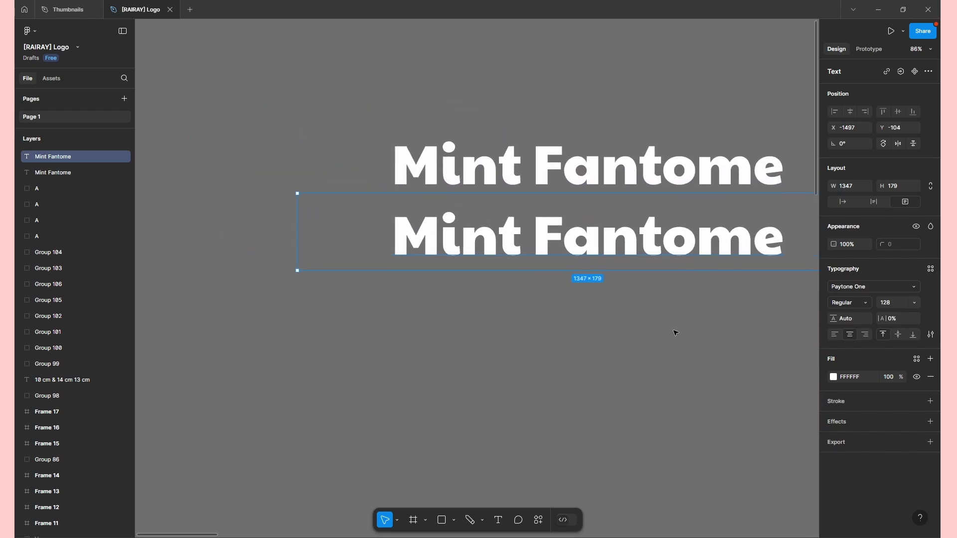
scroll(619, 266, up, 1)
drag(643, 285, 527, 294)
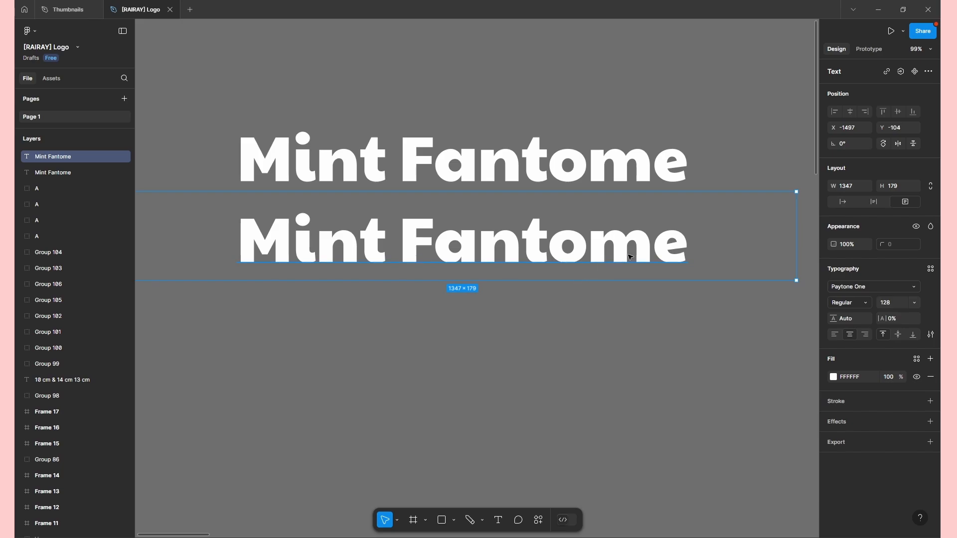
drag(526, 258, 544, 252)
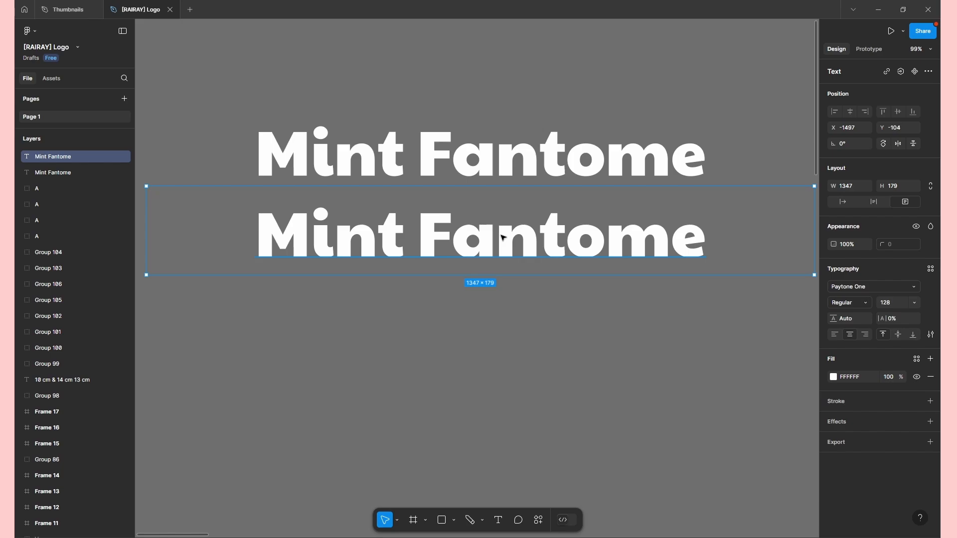
right_click(557, 258)
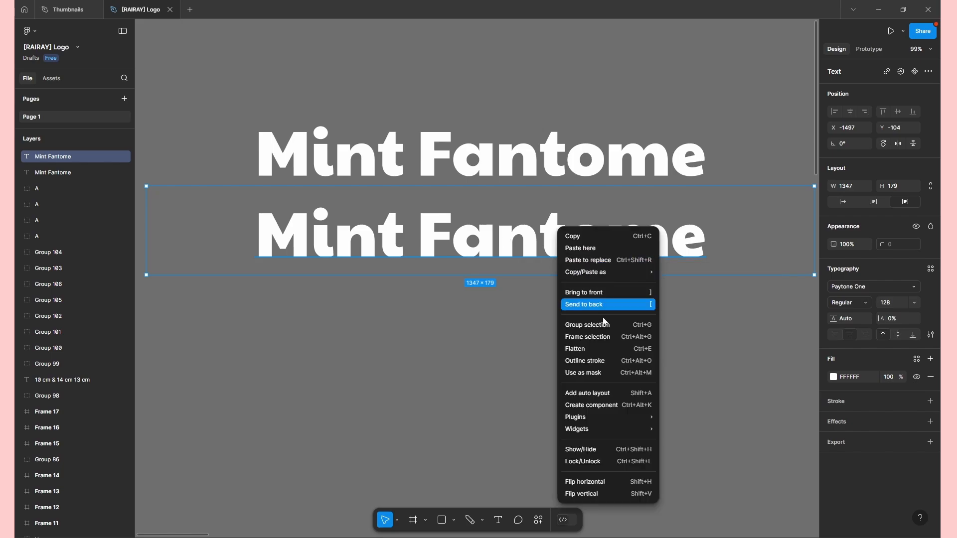
mouse_move(621, 437)
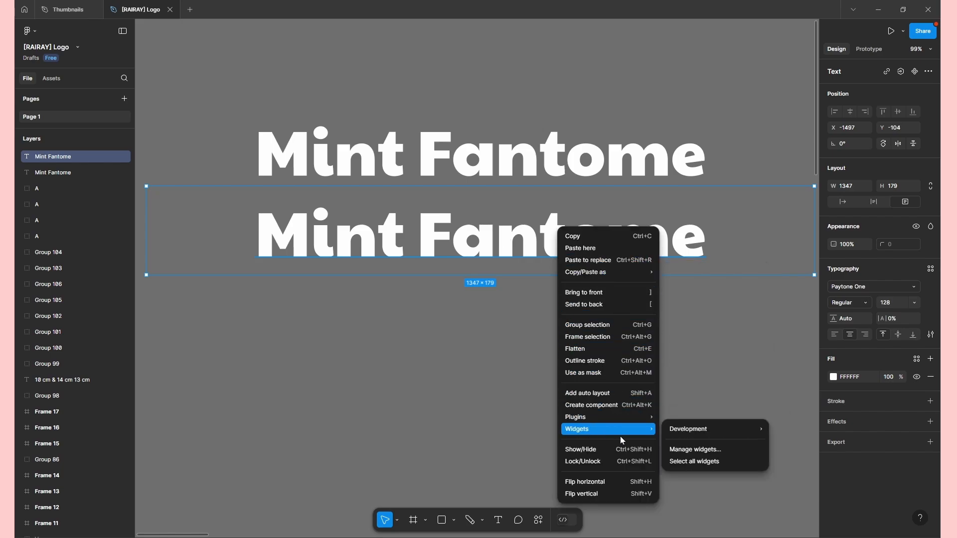
click(648, 364)
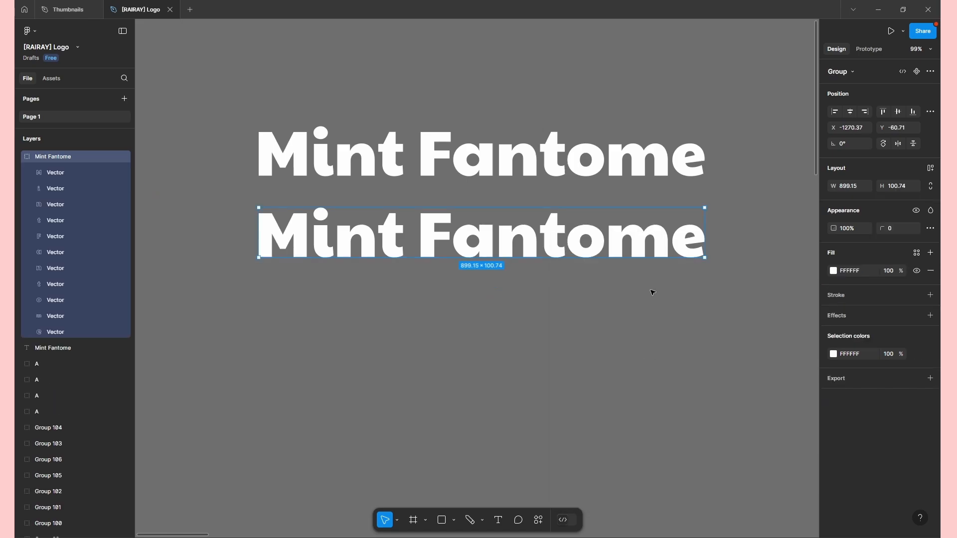
Try flattening the upper "Mint Fantome" text into a single vector and opening its points, and undo the flattening.
scroll(570, 242, up, 3)
drag(464, 266, 571, 285)
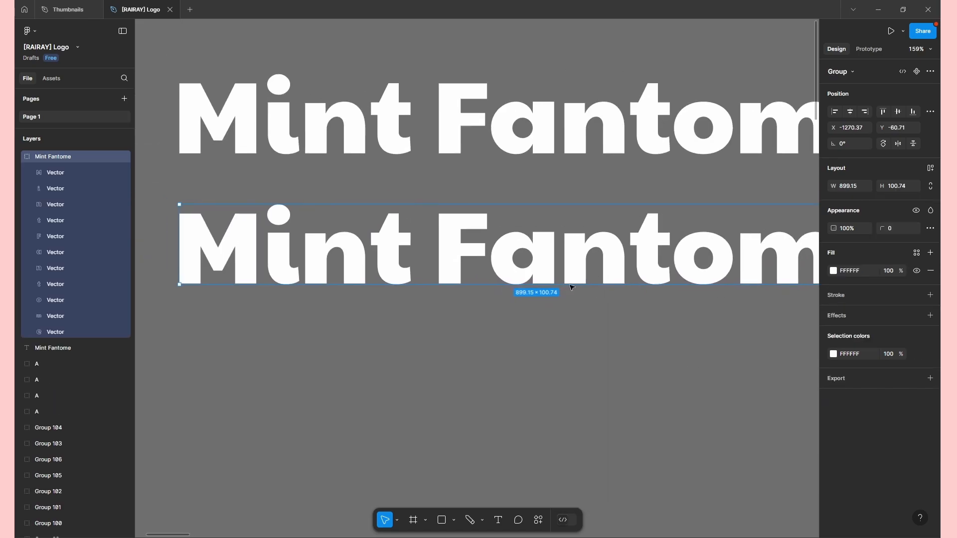
drag(404, 321, 538, 309)
click(525, 342)
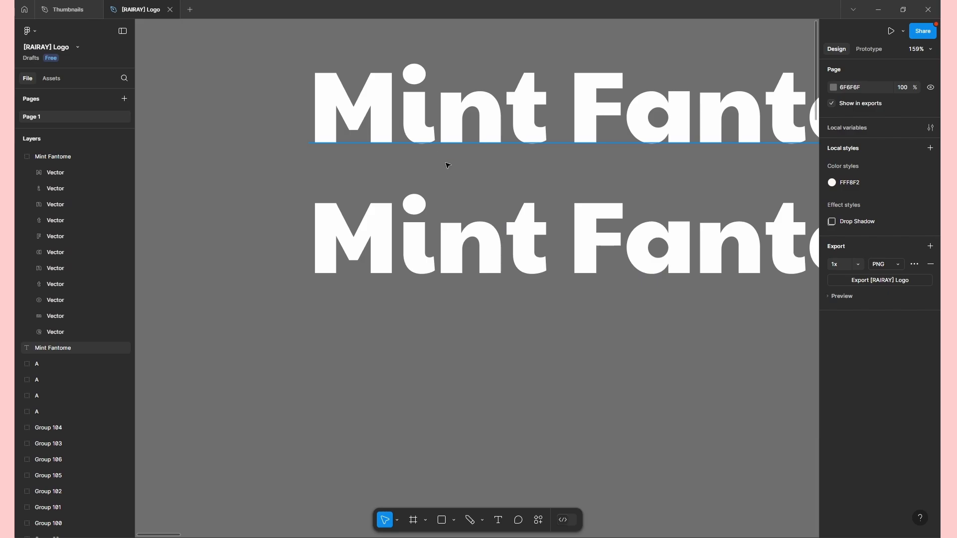
click(476, 134)
right_click(477, 131)
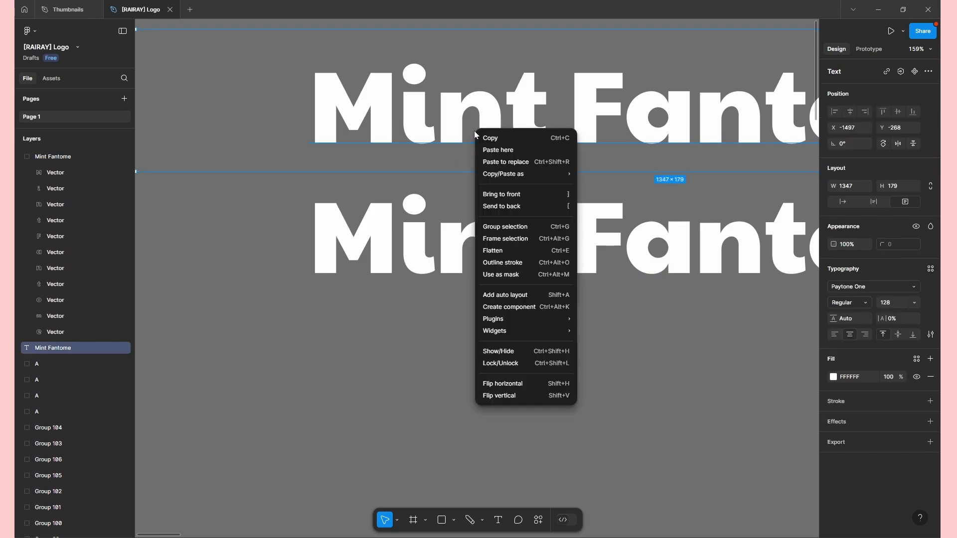
click(532, 250)
click(399, 107)
double_click(378, 102)
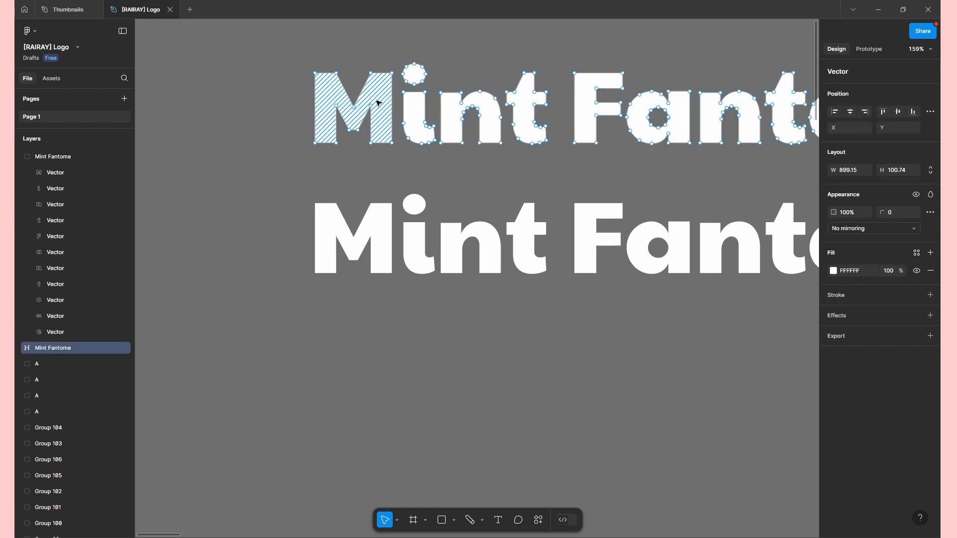
key(ctrl+z)
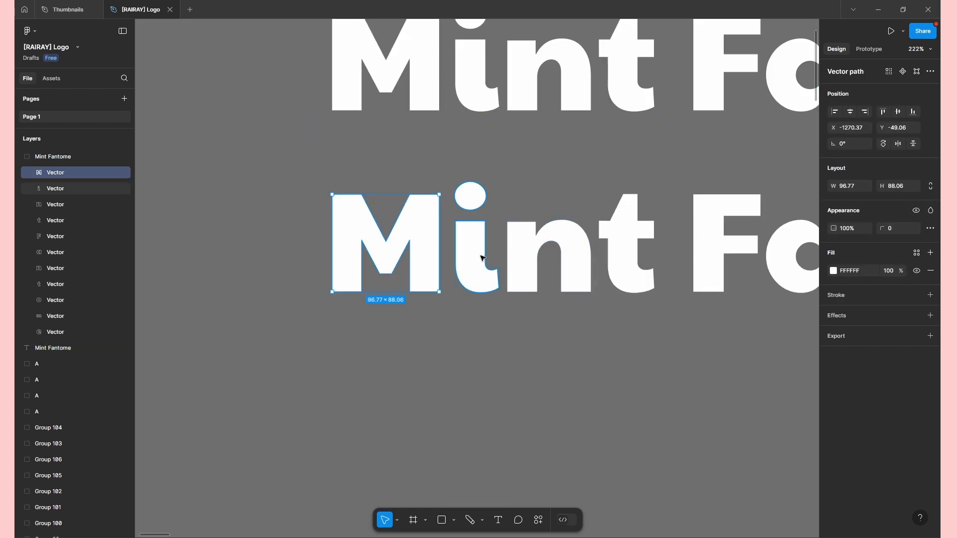
Inspect the M and i of the outlined lower text as individual vectors on the canvas and in the layer list.
click(483, 257)
drag(493, 248, 447, 251)
click(369, 255)
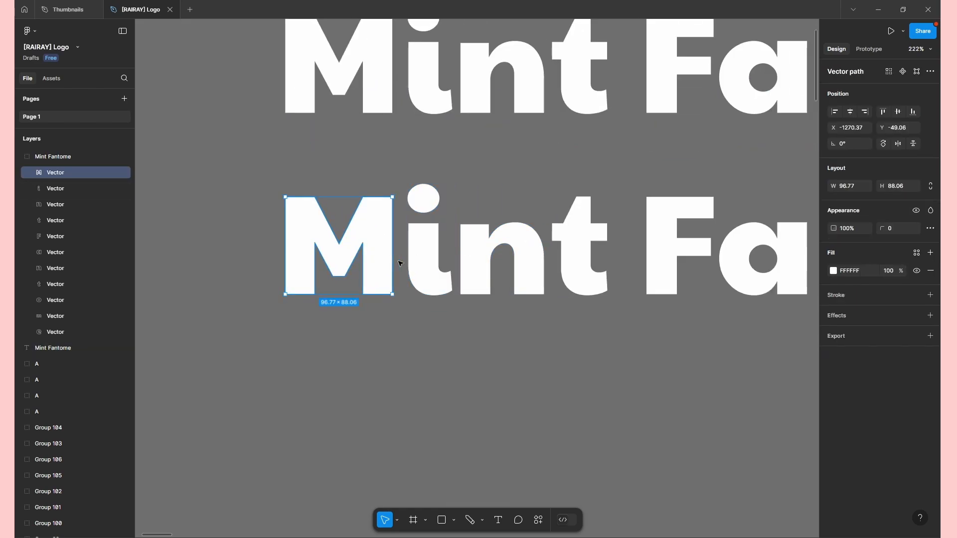
click(422, 242)
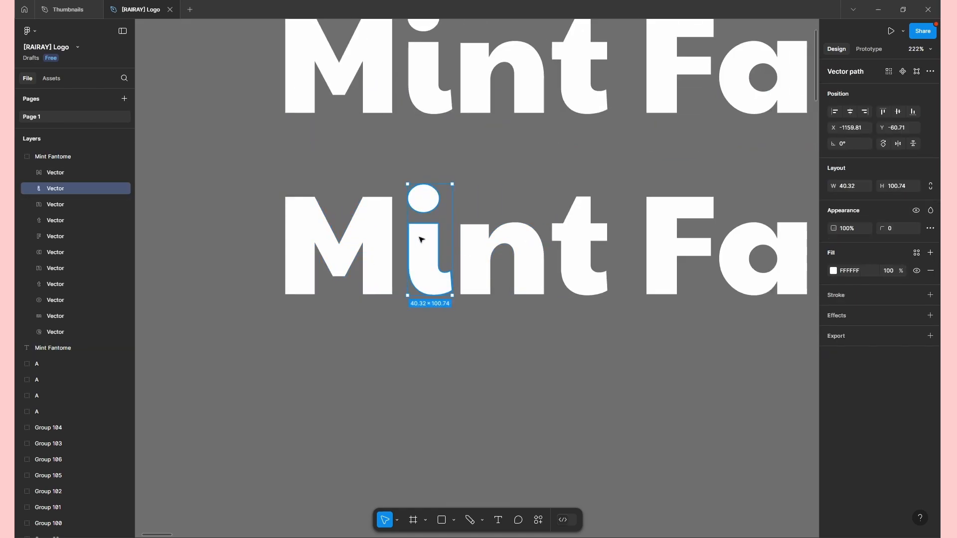
click(84, 171)
click(83, 189)
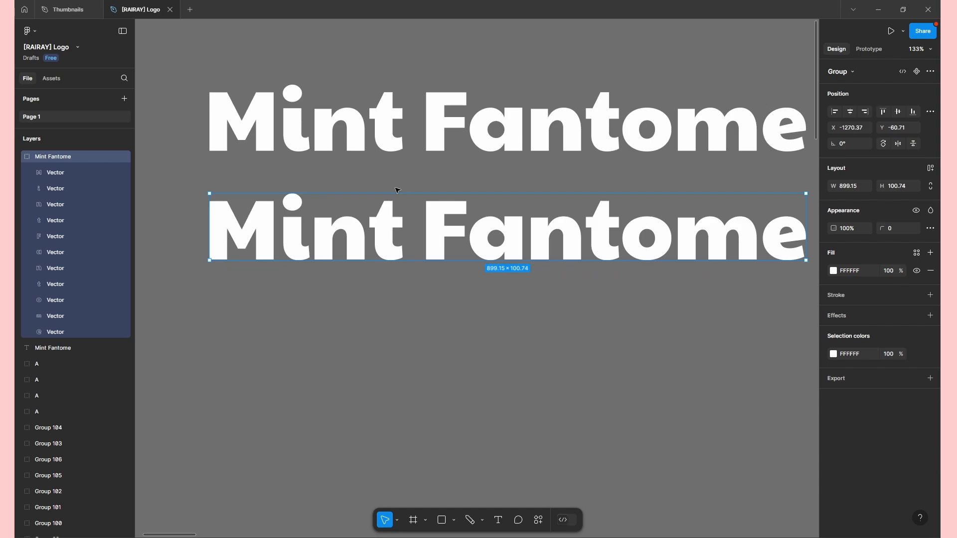
Try rounding the corners of the outlined "Mint Fantome" group with a corner radius of 7.
drag(564, 341, 576, 349)
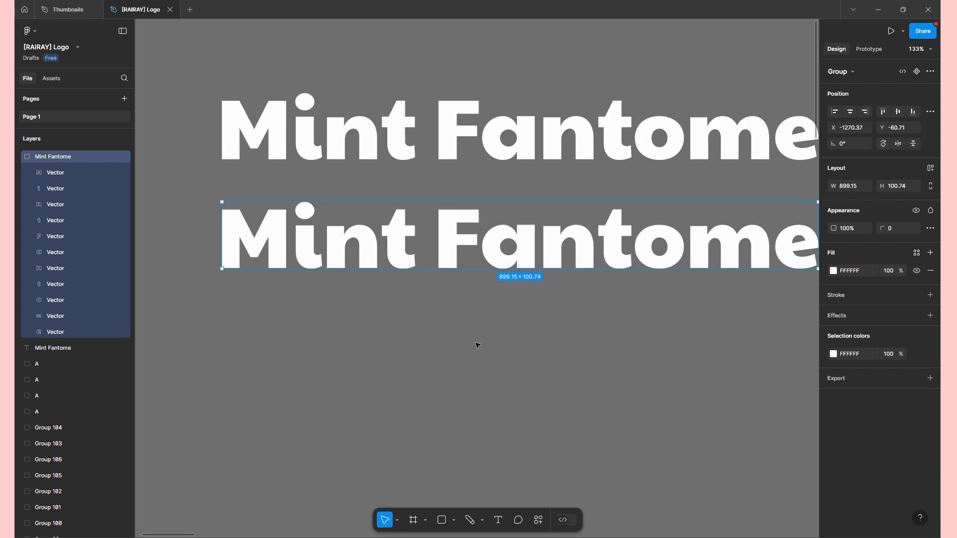
scroll(477, 345, up, 2)
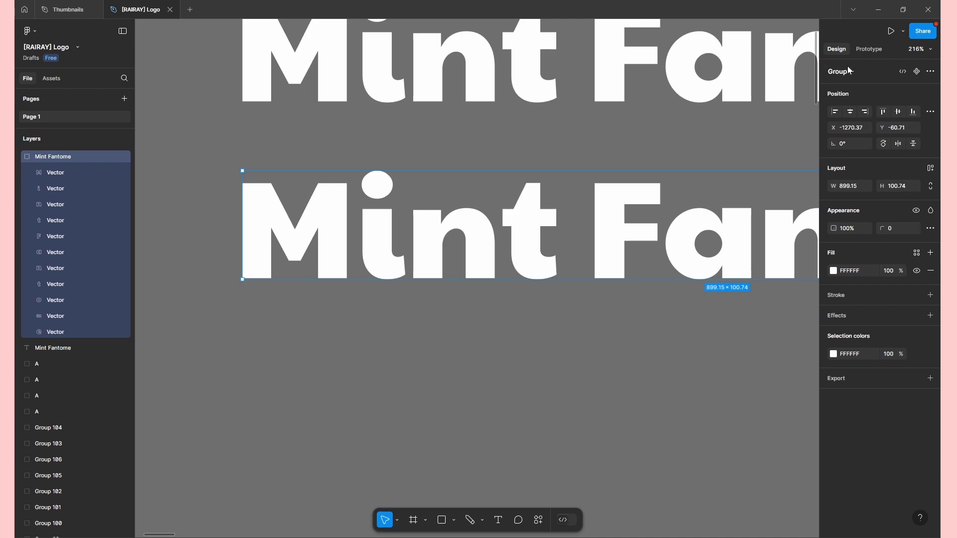
drag(886, 232, 33, 236)
click(896, 229)
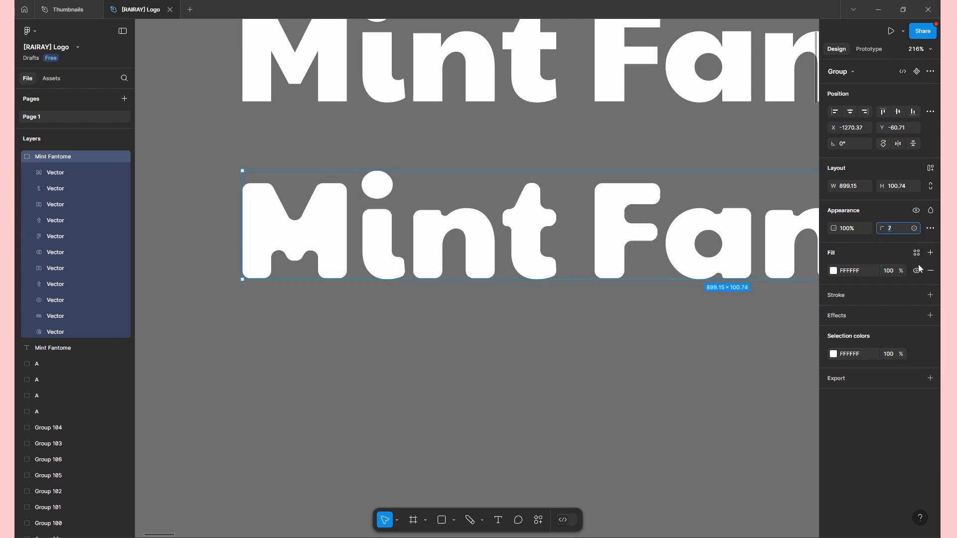
text(10)
key(Return)
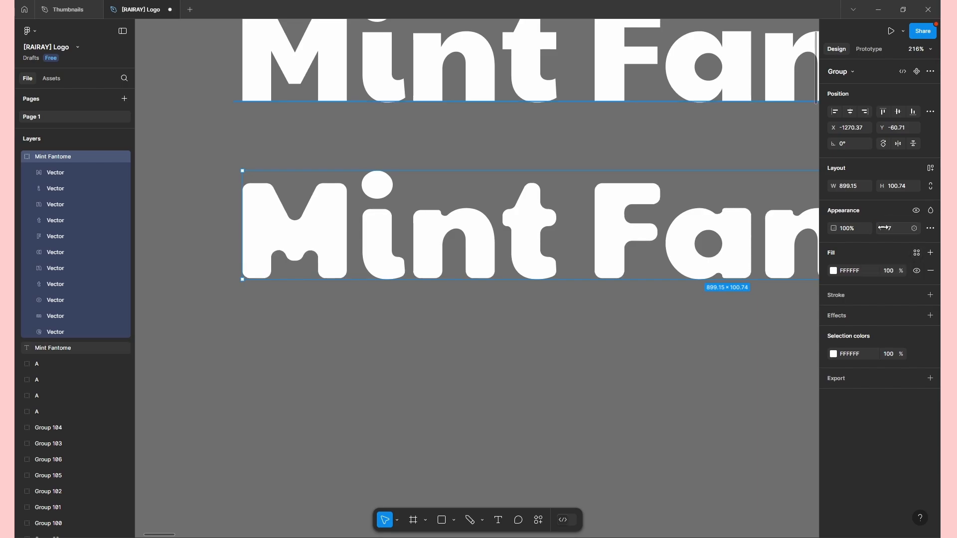
Set the corner radius of the outlined "Mint Fantome" group to 3 and deselect it.
mouse_move(882, 229)
mouse_down()
mouse_move(827, 224)
mouse_move(899, 236)
mouse_move(870, 231)
mouse_move(893, 229)
mouse_up()
click(691, 313)
drag(691, 314, 727, 293)
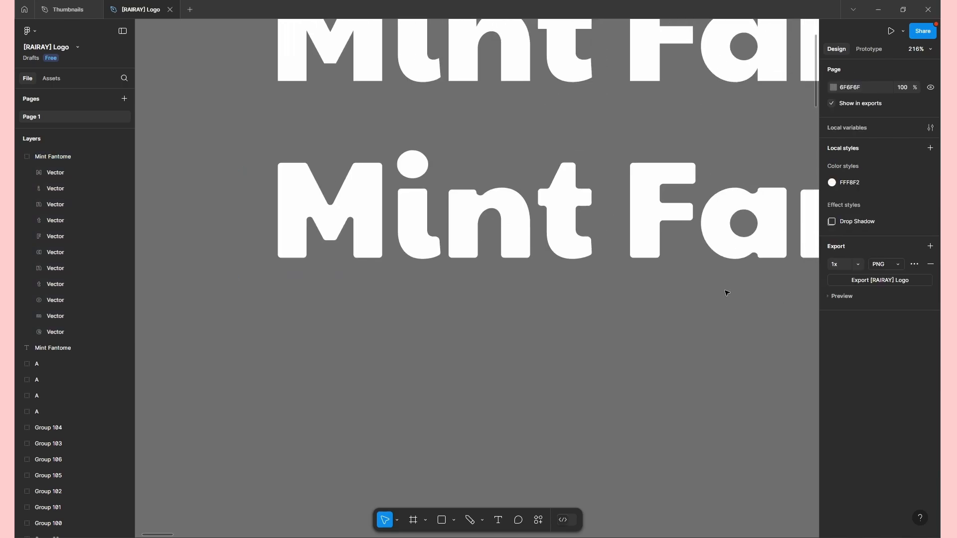
Compare the rounded lower "Mint Fantome" lettering with the original above and examine its letter corners up close.
click(382, 205)
scroll(398, 214, down, 5)
drag(588, 246, 710, 313)
scroll(650, 289, up, 3)
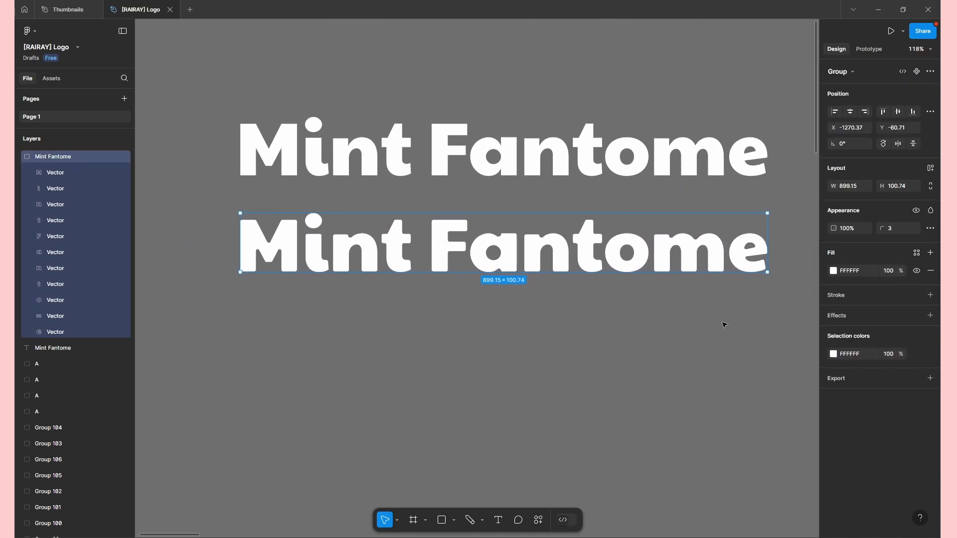
click(725, 323)
scroll(722, 303, down, 2)
click(763, 209)
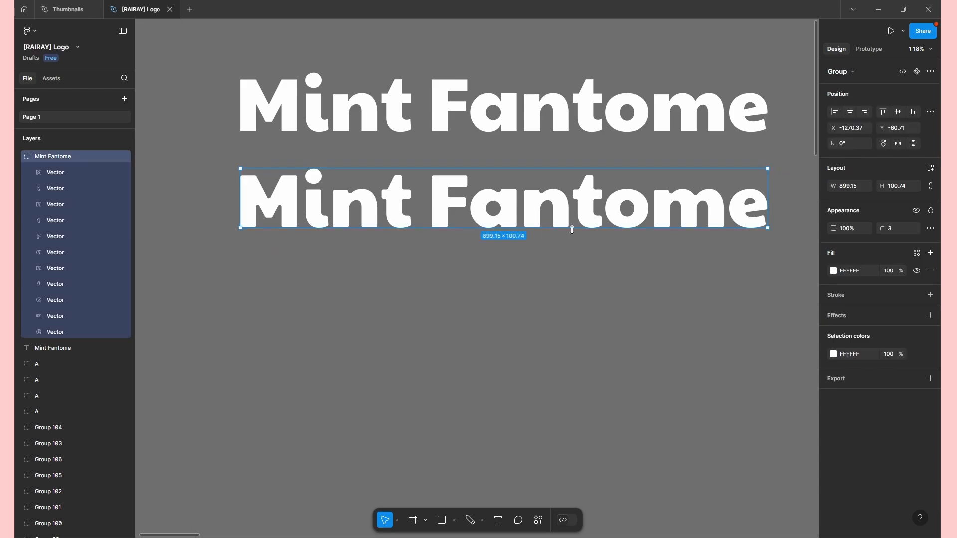
scroll(620, 236, up, 3)
drag(563, 231, 707, 254)
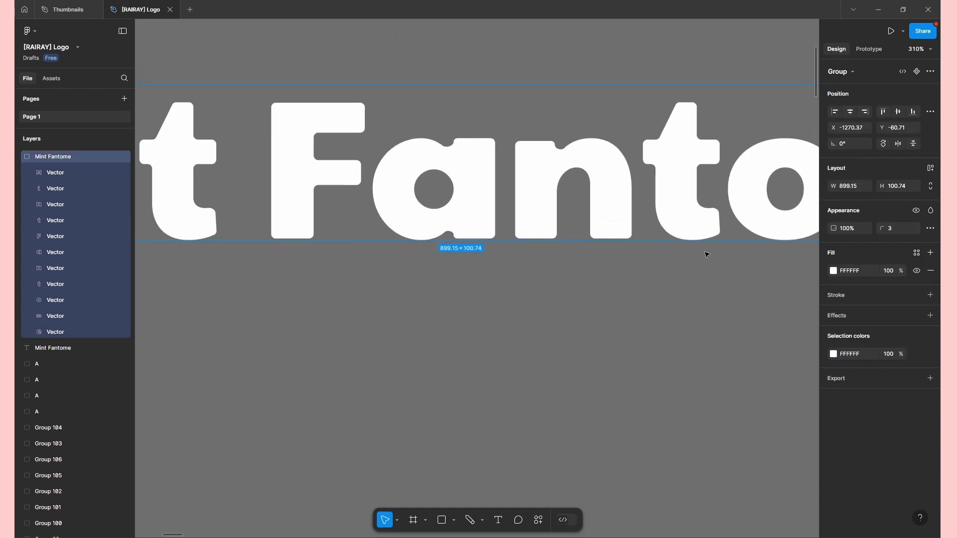
Try lengthening the stem of the F in the lower "Mint Fantome" by moving its bottom vector points down.
scroll(660, 243, down, 2)
drag(553, 225, 633, 245)
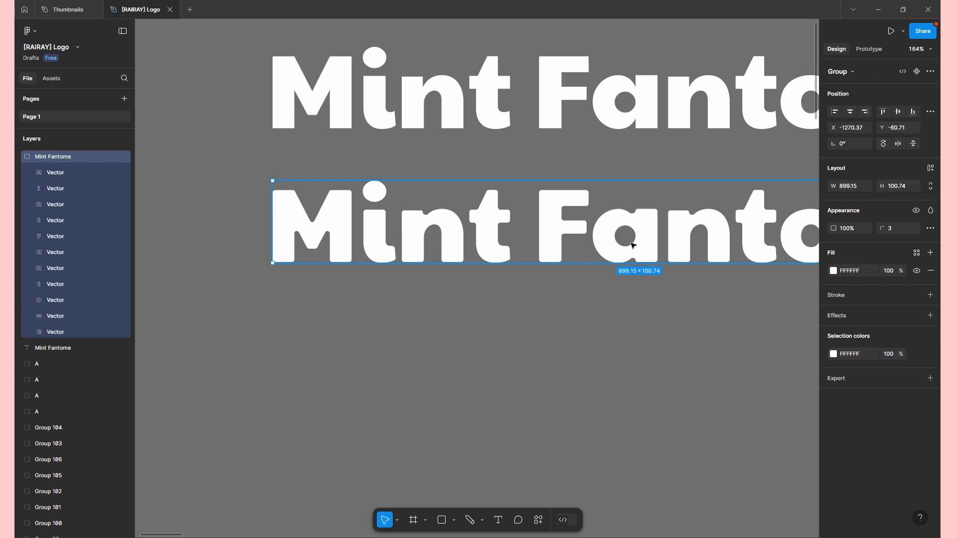
scroll(633, 245, up, 4)
double_click(475, 193)
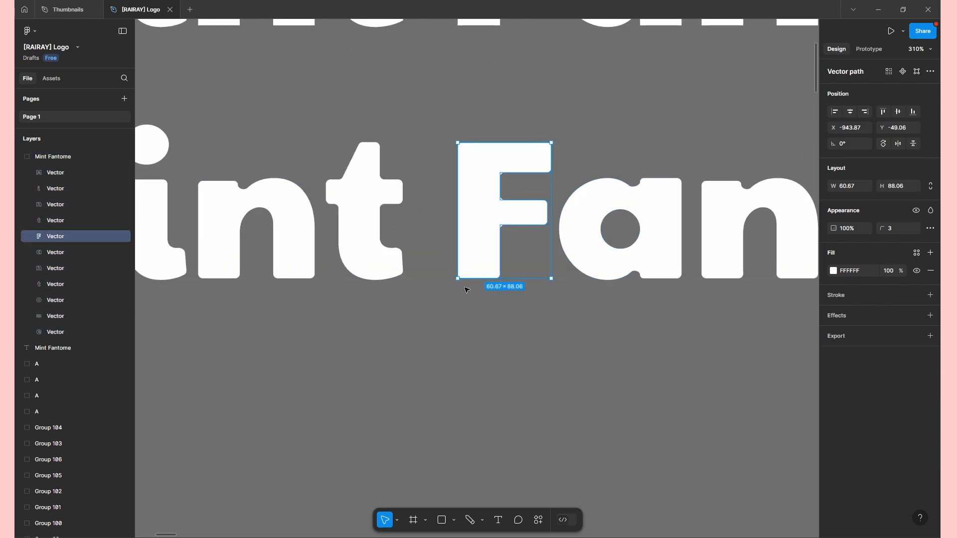
key(Return)
drag(508, 305, 471, 377)
scroll(604, 312, down, 5)
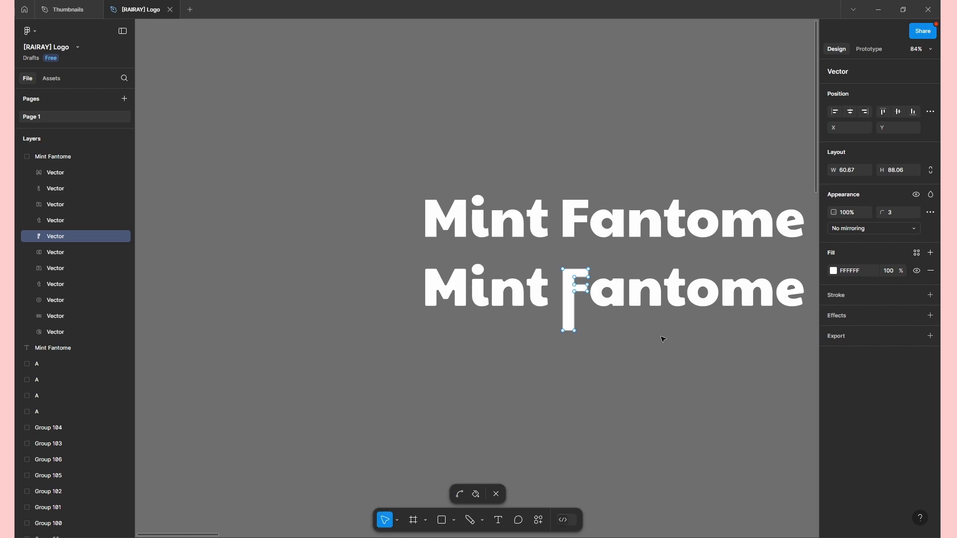
key(ctrl+z)
key(ctrl+z)
scroll(668, 330, up, 4)
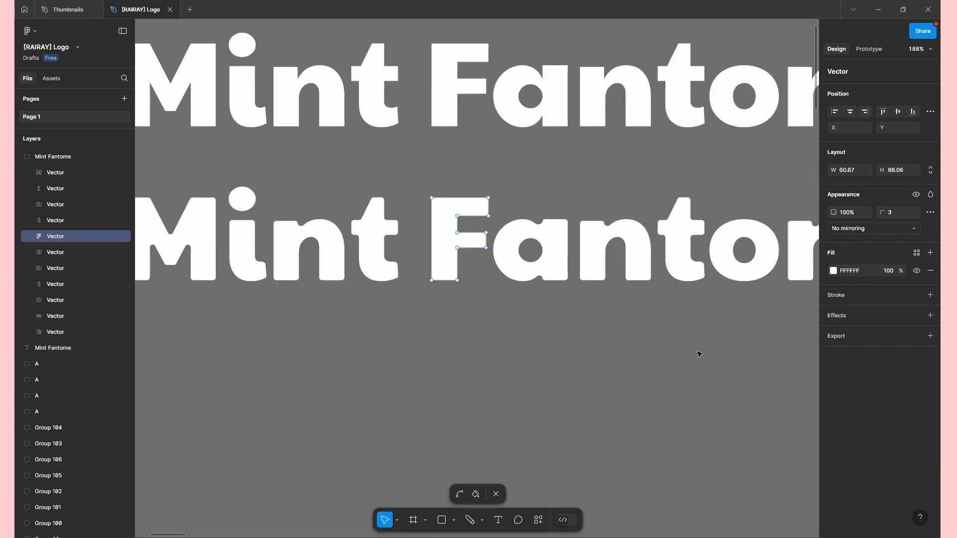
scroll(699, 354, down, 4)
key(Escape)
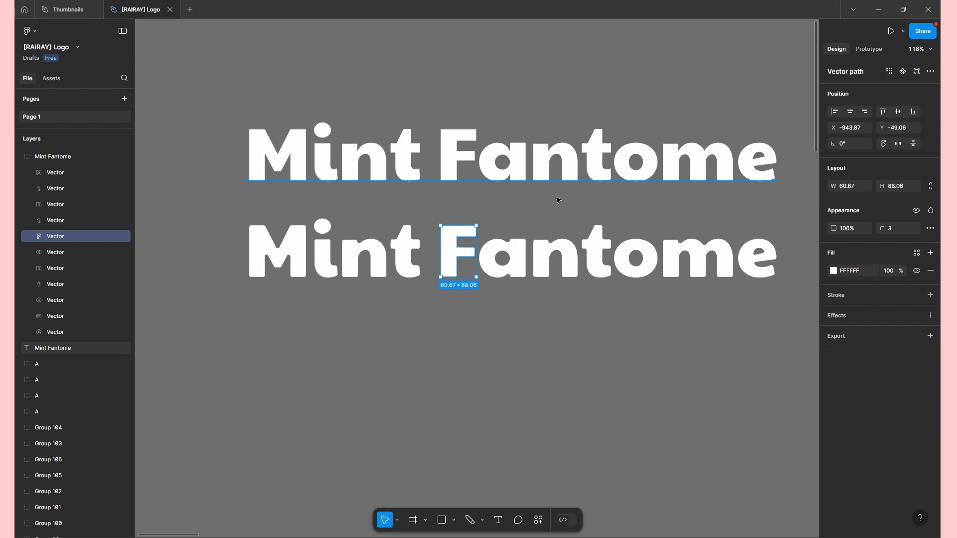
Duplicate the rounded "Mint Fantome" group and place the copy directly below it.
scroll(523, 273, down, 5)
scroll(706, 278, up, 4)
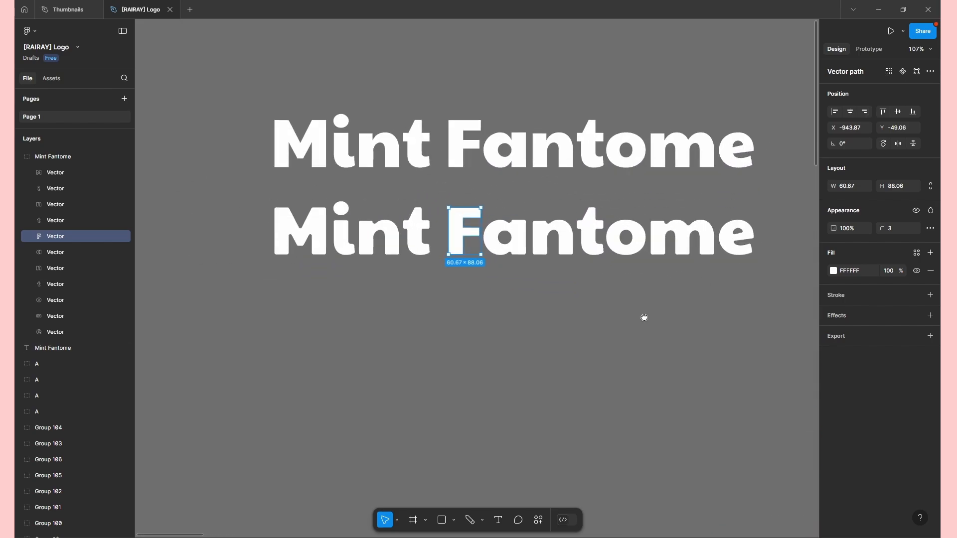
scroll(656, 318, up, 3)
click(761, 281)
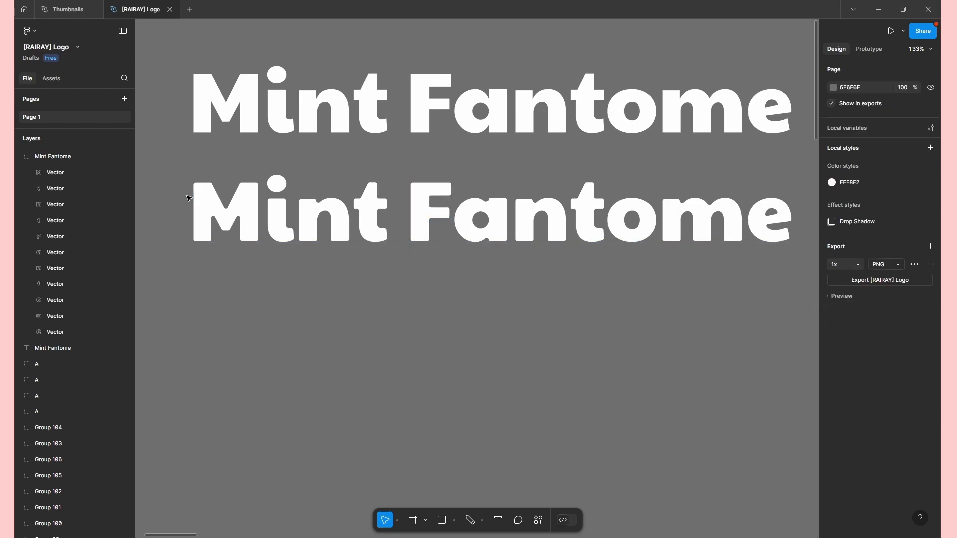
drag(570, 271, 151, 261)
Examine the tilted white "rairay!" lettering and the finished rairay!, stickers! and prints! logos as references for letter placement.
drag(619, 266, 603, 223)
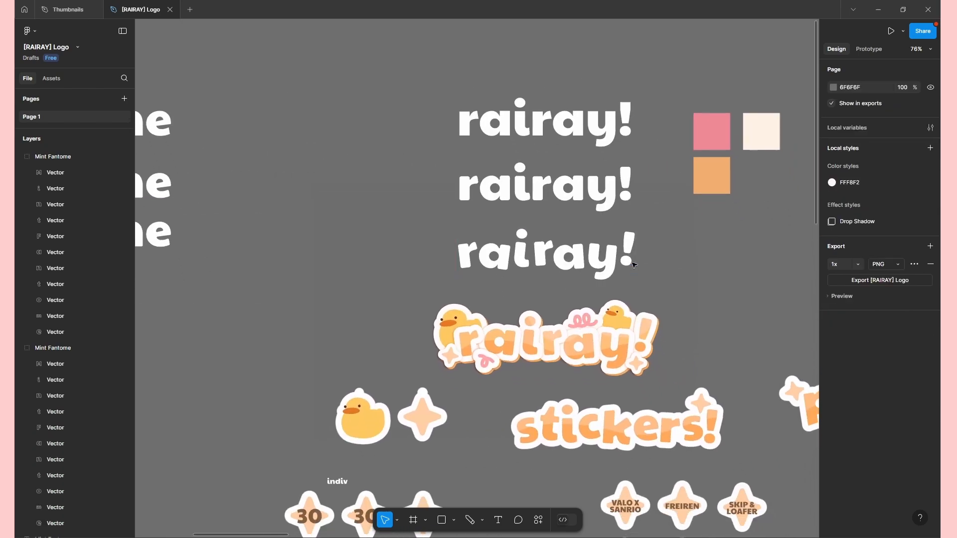
scroll(588, 263, up, 1)
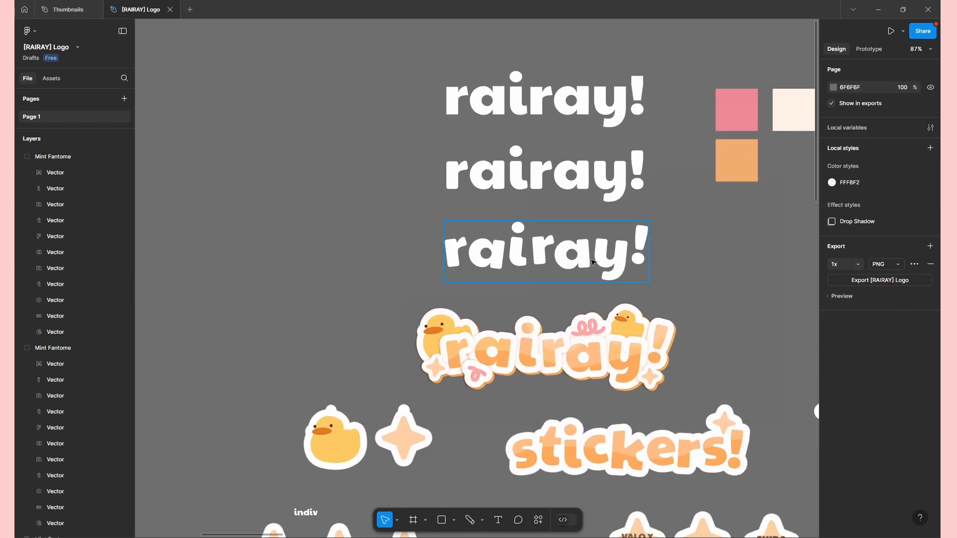
scroll(673, 286, up, 1)
drag(673, 285, 638, 220)
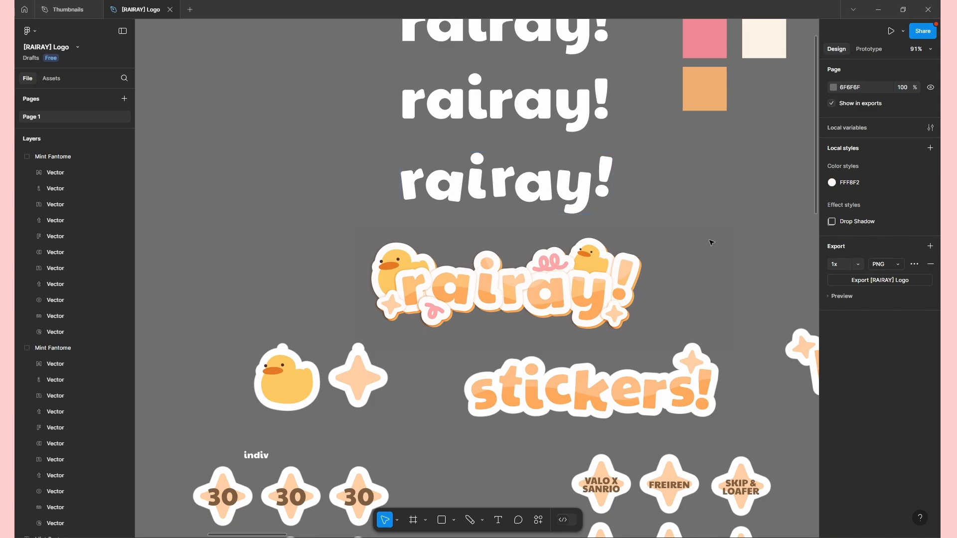
drag(712, 242, 698, 237)
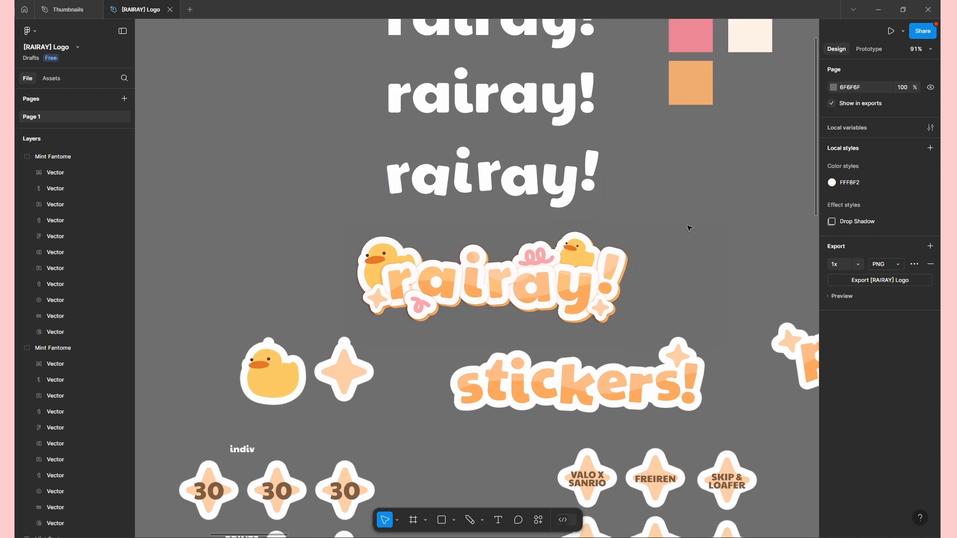
drag(668, 243, 623, 203)
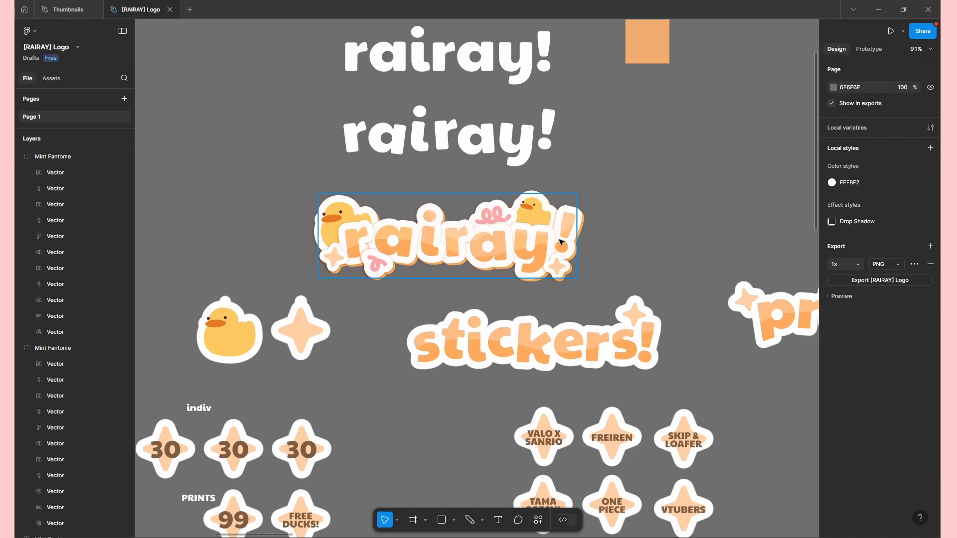
drag(642, 328, 503, 325)
drag(467, 175, 490, 208)
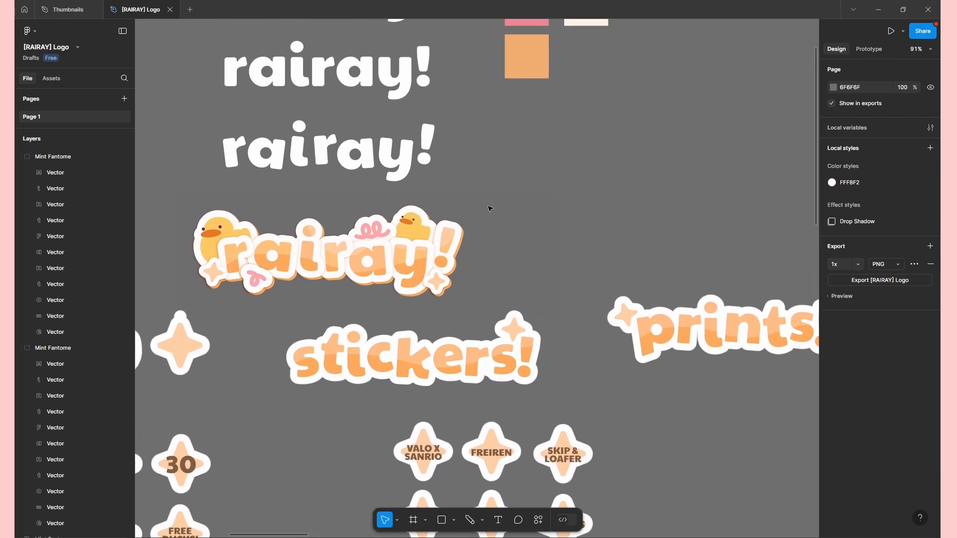
drag(362, 165, 362, 226)
scroll(435, 350, down, 1)
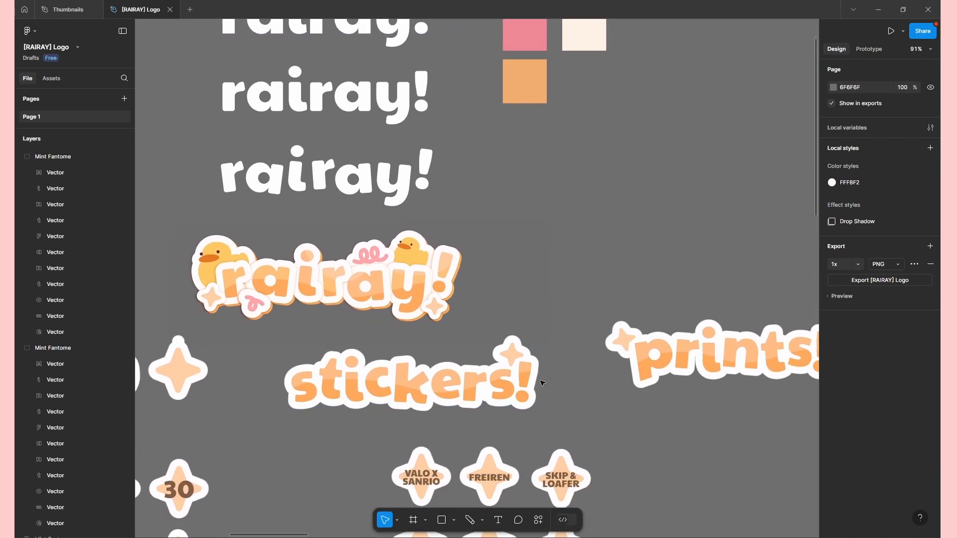
scroll(470, 355, down, 1)
scroll(470, 355, left, 1)
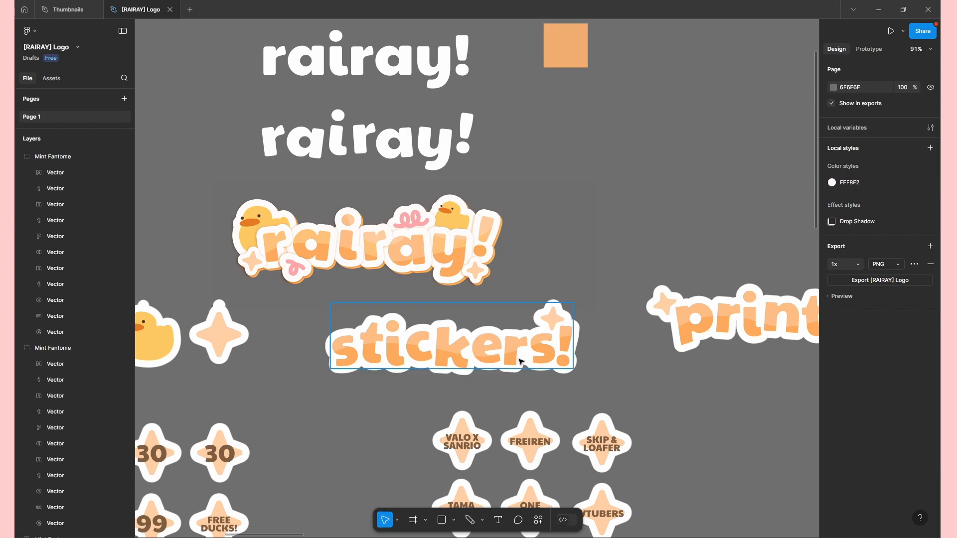
scroll(346, 329, left, 15)
scroll(345, 329, up, 3)
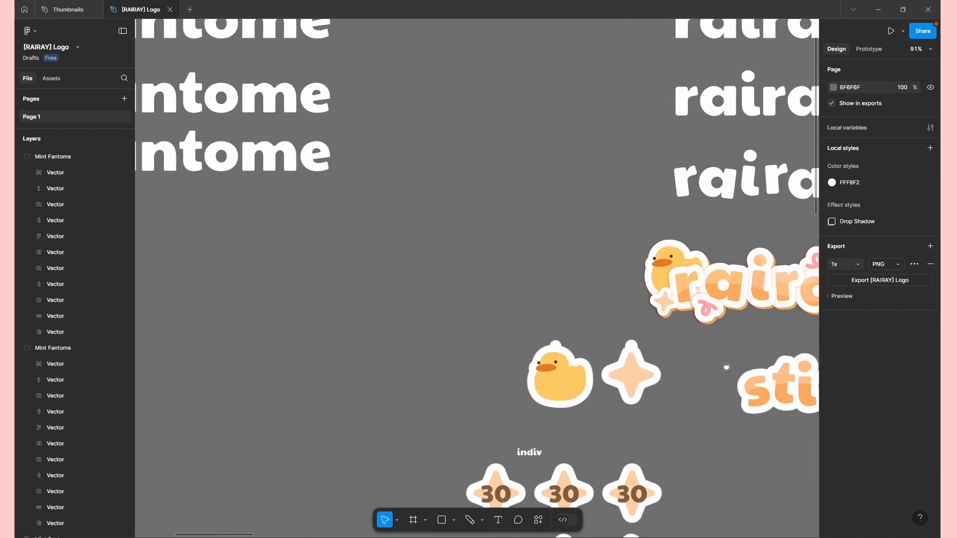
scroll(485, 344, up, 3)
Tilt the M of the lowest "Mint Fantome" counter-clockwise and the i clockwise, shifting the M slightly up and outward.
drag(318, 218, 441, 323)
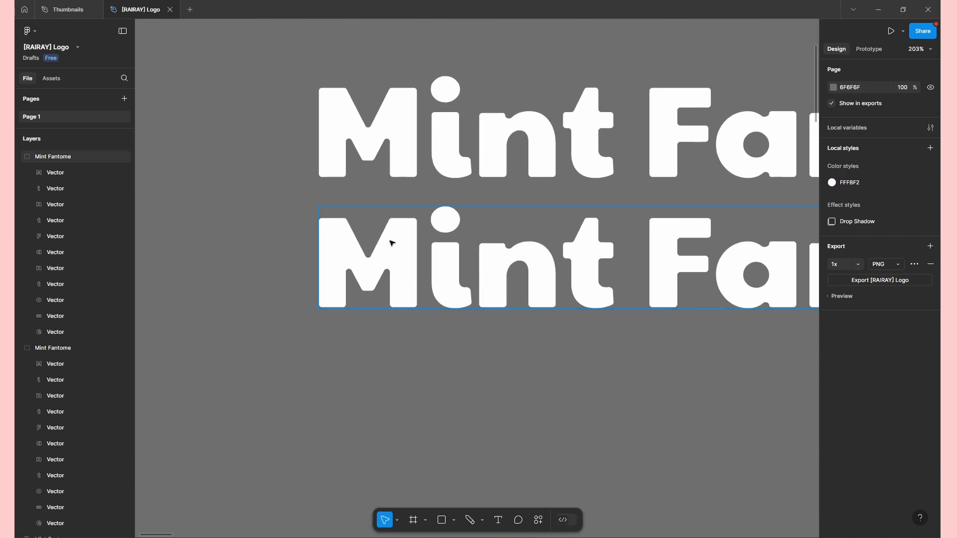
double_click(384, 235)
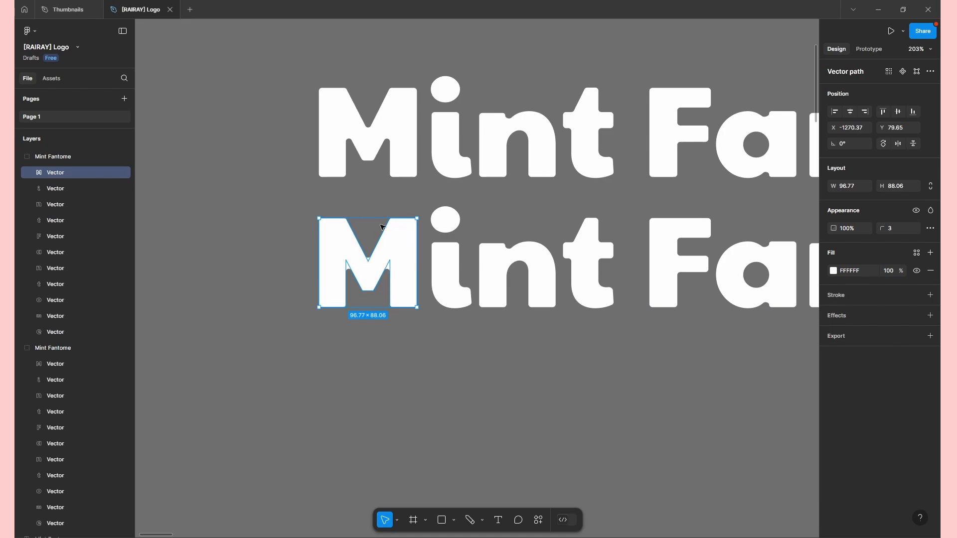
scroll(498, 249, up, 1)
scroll(498, 249, right, 1)
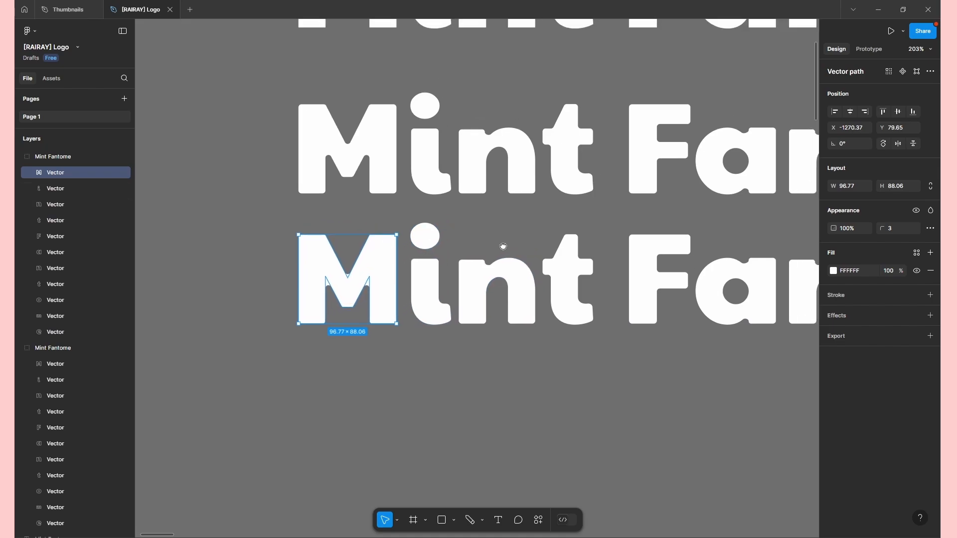
click(76, 187)
click(73, 171)
drag(402, 233, 393, 225)
click(424, 274)
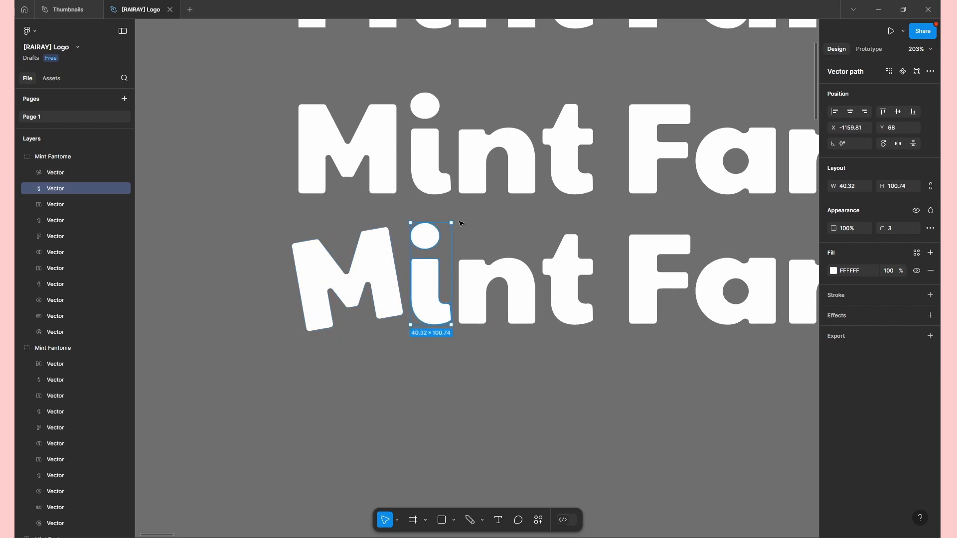
drag(458, 219, 462, 223)
drag(371, 277, 366, 274)
Raise the n of "Mint" slightly and tilt it counter-clockwise, and tilt the neighbouring t clockwise.
click(487, 268)
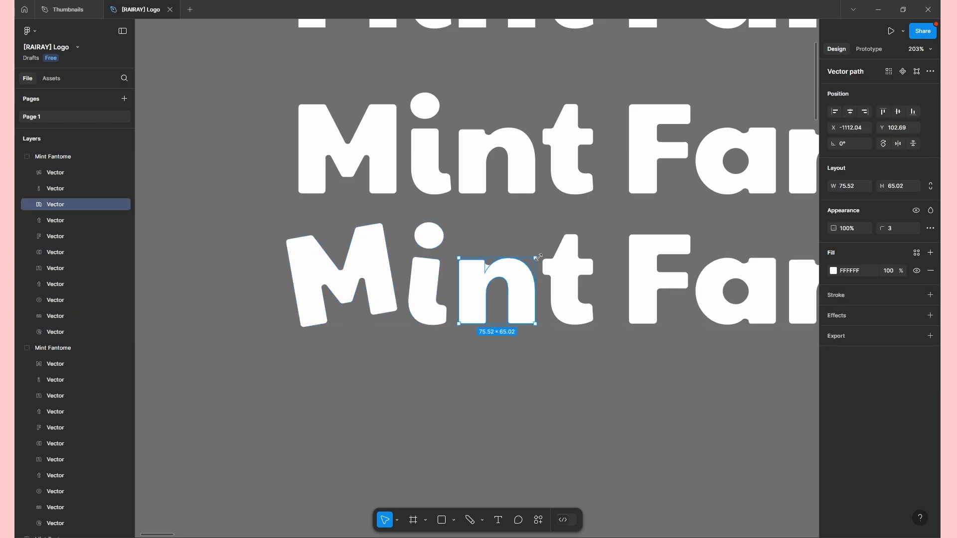
drag(487, 268, 488, 261)
drag(540, 246, 537, 242)
click(571, 269)
drag(595, 231, 598, 234)
Tilt the F counter-clockwise, the a clockwise and the n of "Fantome" 4° counter-clockwise in the lowest lettering.
click(660, 269)
drag(698, 233, 692, 229)
drag(717, 279, 538, 284)
click(582, 291)
click(653, 277)
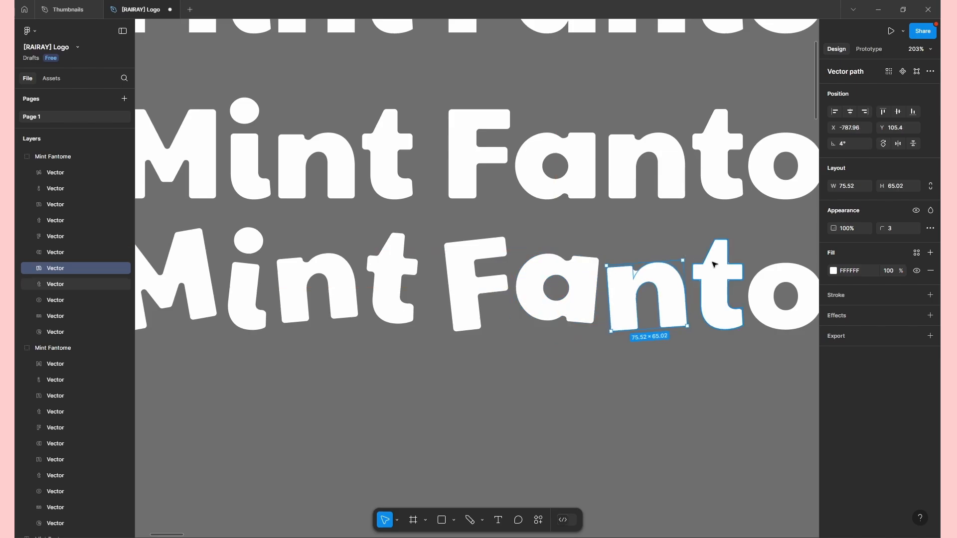
Raise the t of "Fantome" slightly above its neighbouring letters in the lowest lettering.
click(714, 265)
key(Up)
key(Up)
key(Up)
key(Up)
key(Up)
key(Up)
key(Up)
key(Up)
click(669, 279)
Tilt the m of "Fantome" counter-clockwise and the final e clockwise, and raise the e slightly.
drag(770, 272, 682, 281)
click(704, 286)
drag(726, 261, 727, 256)
click(740, 285)
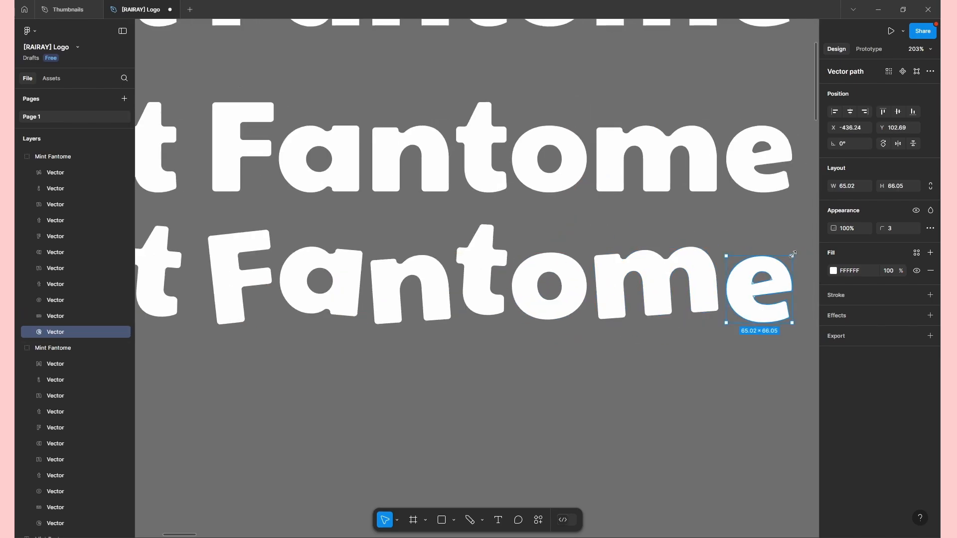
drag(794, 254, 798, 257)
key(Up)
key(Up)
key(Up)
key(Up)
key(Up)
click(710, 349)
Move the whole tilted "Mint Fantome" lettering down to widen the gap below the rounded version.
scroll(710, 349, down, 3)
drag(651, 358, 656, 336)
drag(771, 337, 285, 264)
drag(548, 302, 548, 327)
click(668, 359)
scroll(668, 359, down, 5)
scroll(721, 369, up, 5)
drag(346, 295, 635, 360)
scroll(717, 376, down, 2)
scroll(635, 361, up, 2)
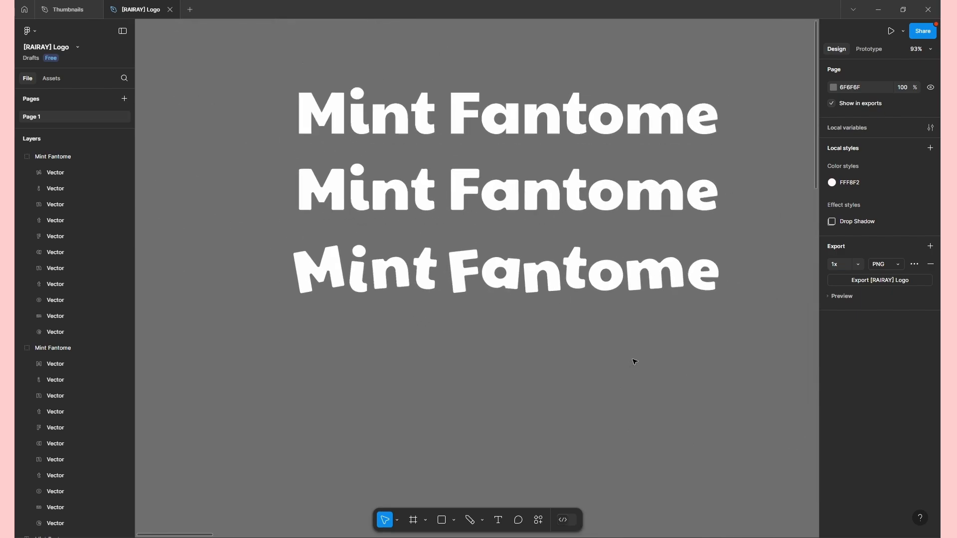
Draw a 54 × 54 square beside the lettering as a colour swatch and set its fill to EEFFFD.
click(441, 520)
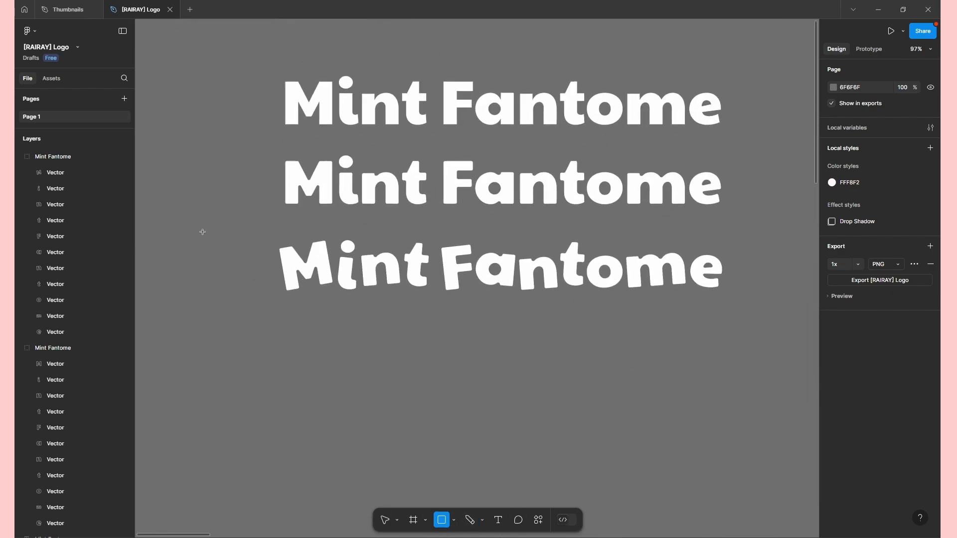
mouse_move(213, 224)
mouse_down()
mouse_move(242, 252)
mouse_move(238, 240)
mouse_up()
drag(228, 228, 227, 215)
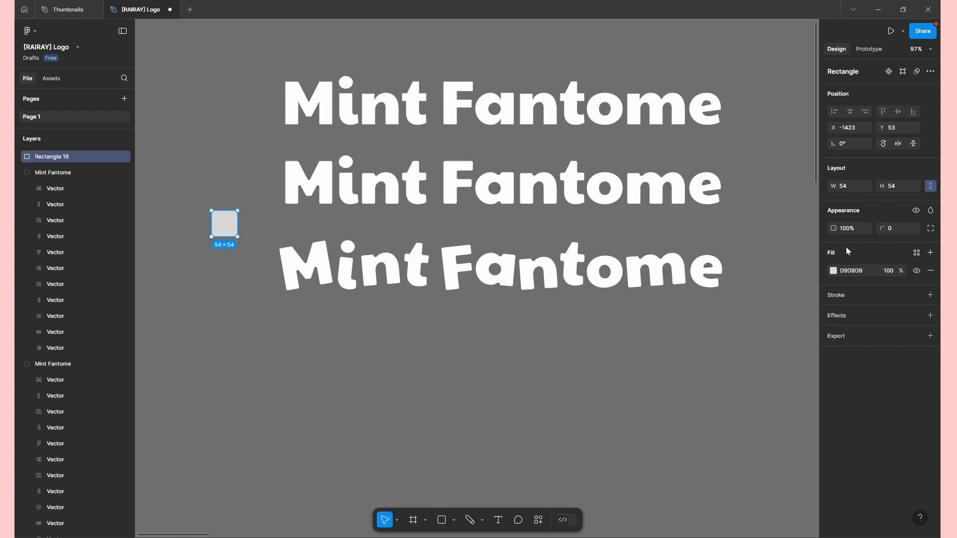
click(834, 270)
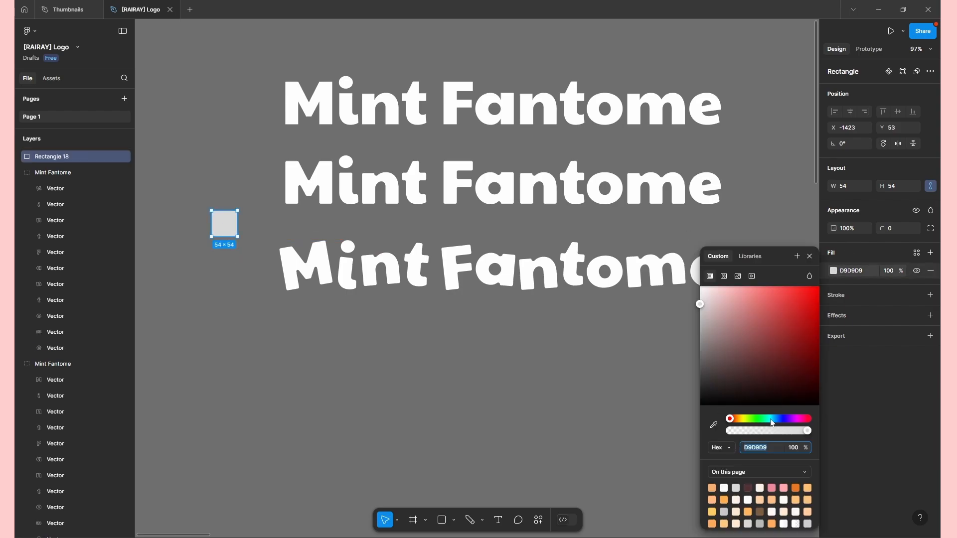
drag(772, 423, 769, 423)
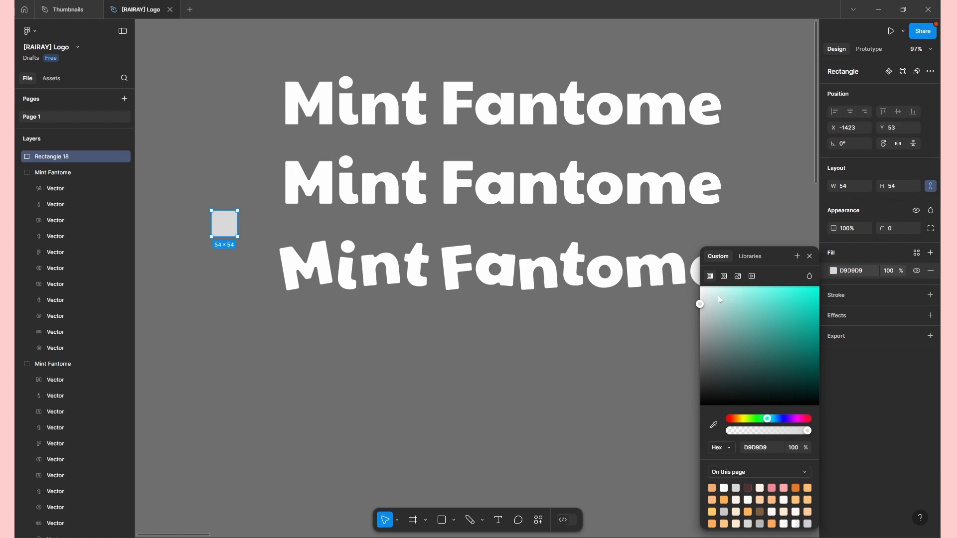
drag(719, 297, 710, 269)
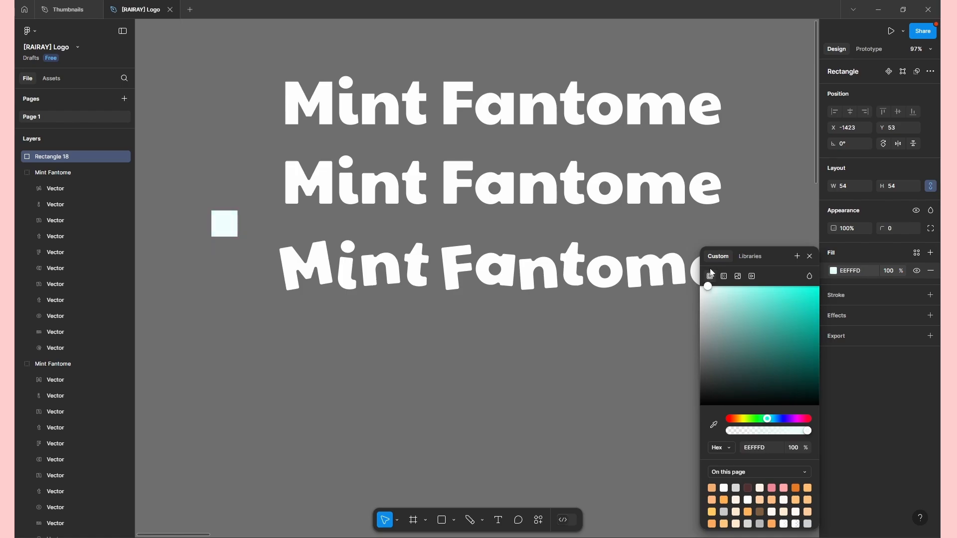
click(323, 362)
Duplicate the pale swatch directly below at Y 122 and set the copy's fill to 95E7D4.
click(222, 225)
key(ctrl+d)
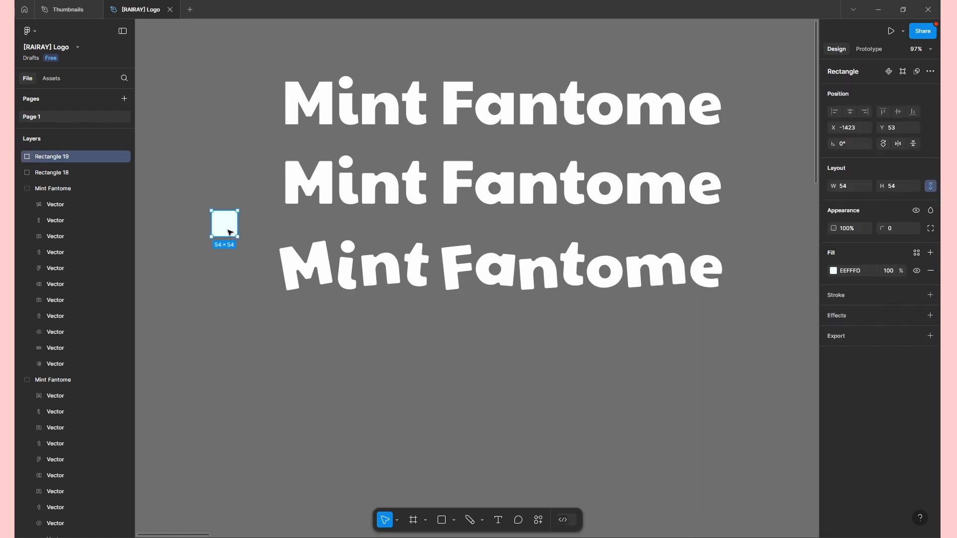
drag(229, 233, 230, 266)
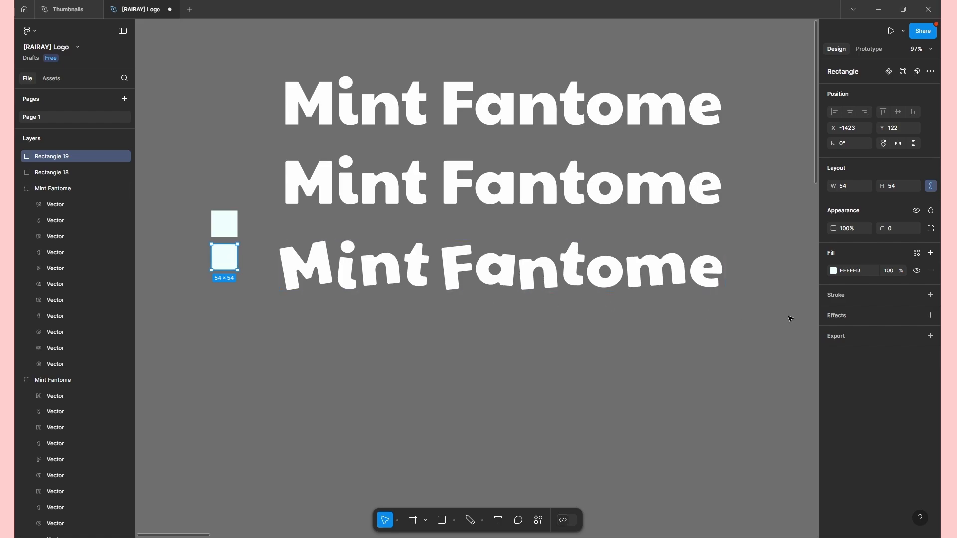
click(833, 271)
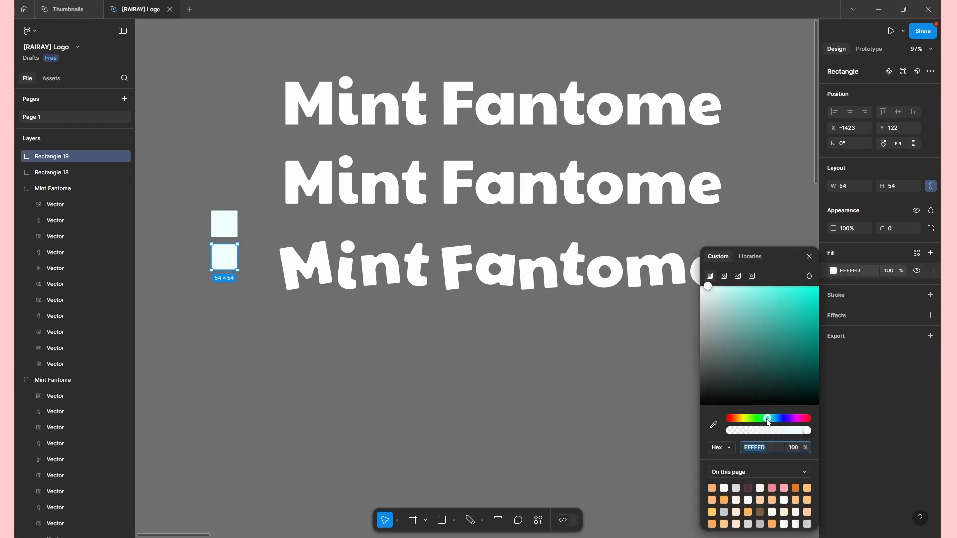
drag(766, 419, 766, 419)
drag(721, 318, 743, 301)
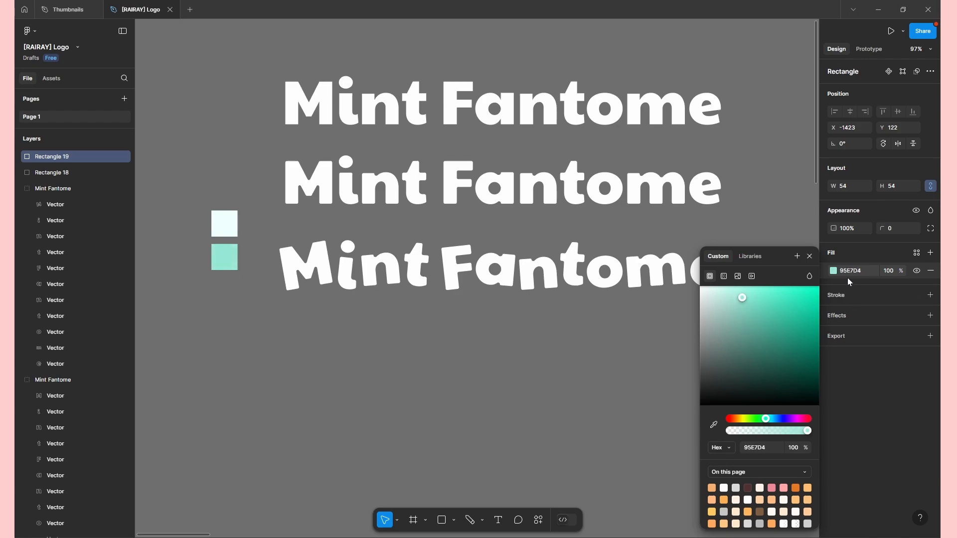
click(317, 330)
Duplicate the mint swatch directly below at Y 191 and set the copy's fill to 5CC6BD.
click(225, 264)
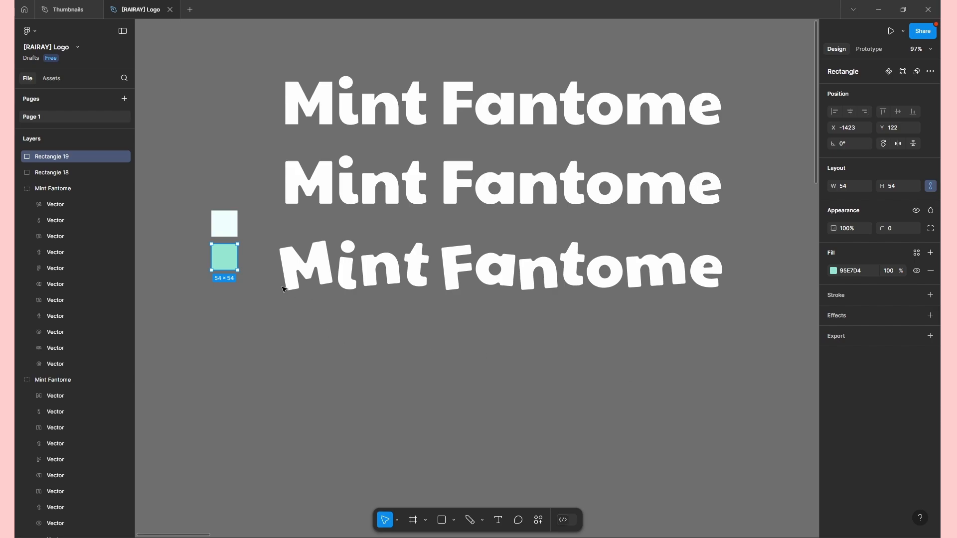
drag(224, 257, 231, 295)
click(833, 272)
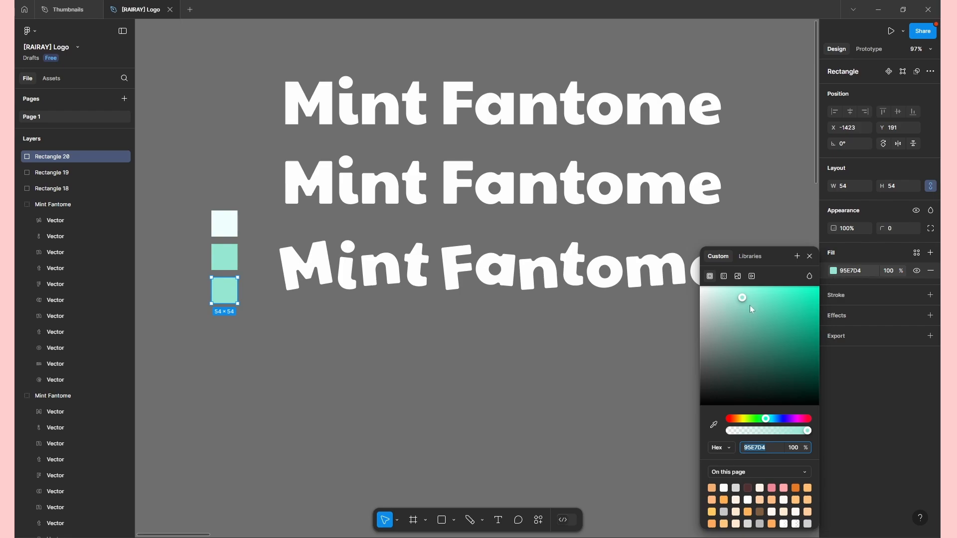
drag(750, 305, 764, 313)
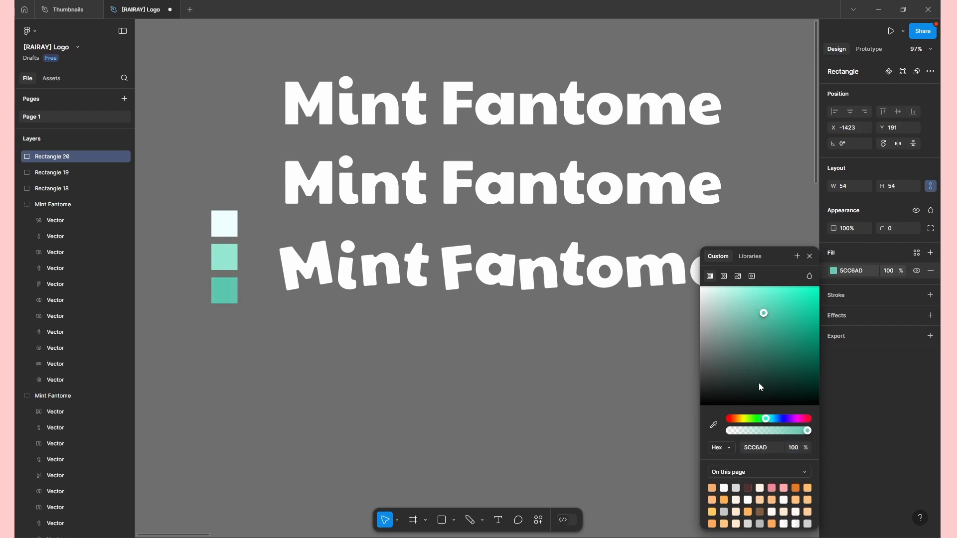
click(767, 419)
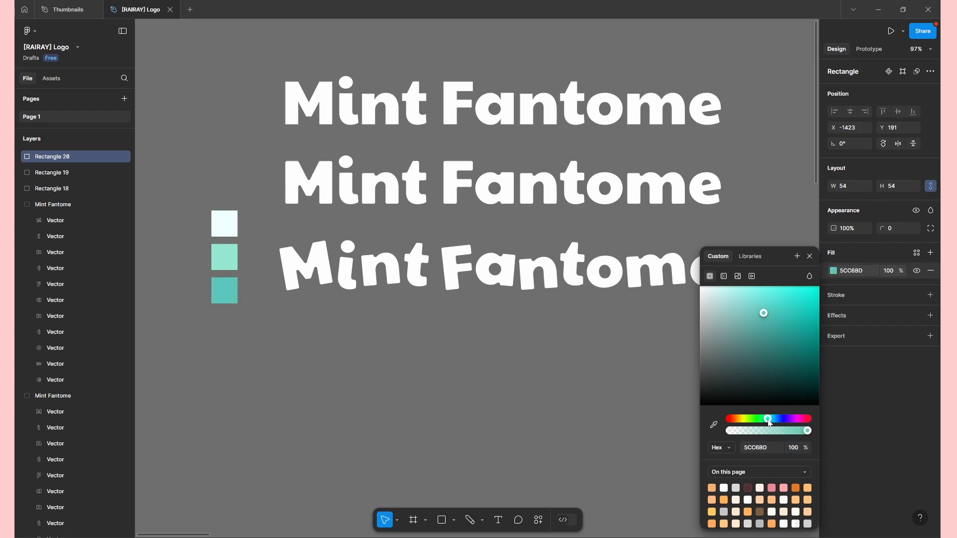
click(515, 405)
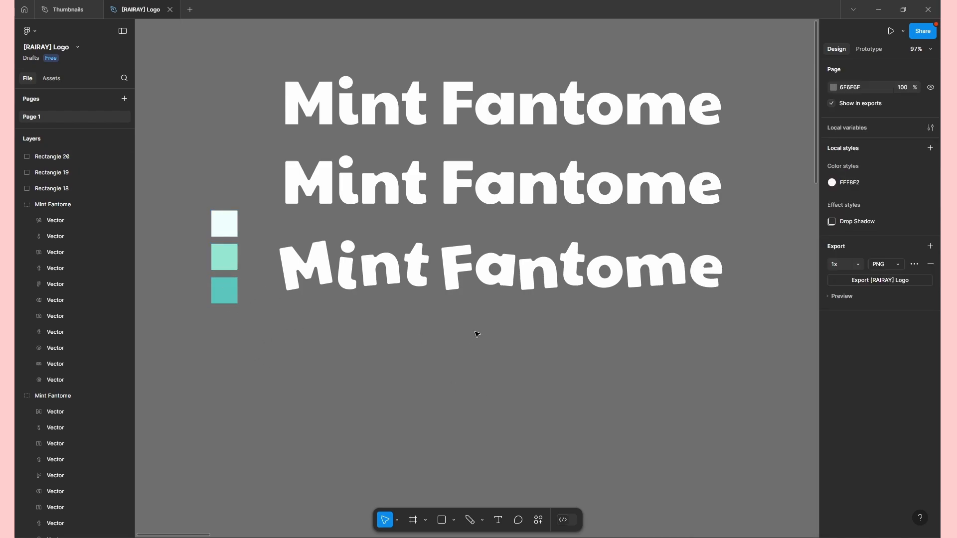
Duplicate the teal swatch directly below at Y 260 and set the copy's fill to dark brown 483737.
scroll(477, 335, up, 3)
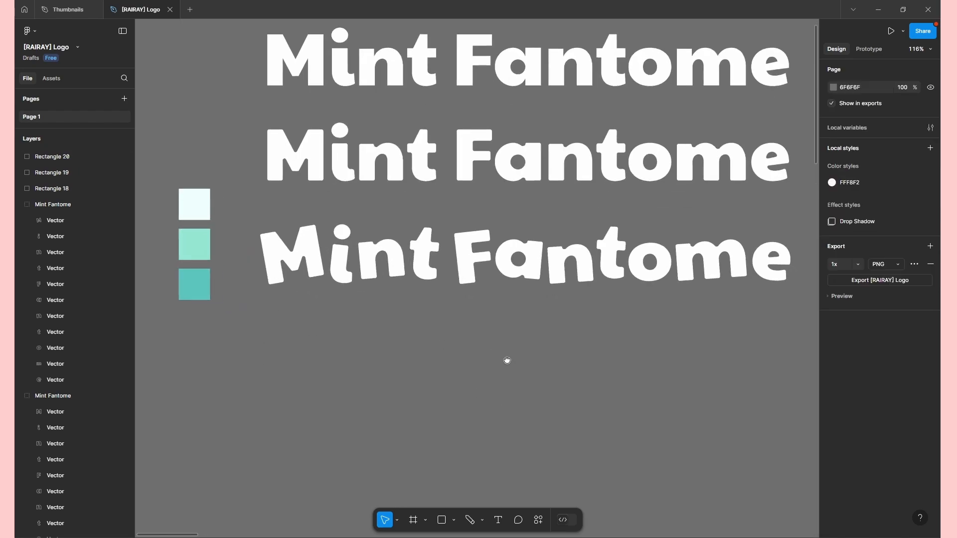
scroll(397, 367, left, 3)
scroll(396, 367, up, 2)
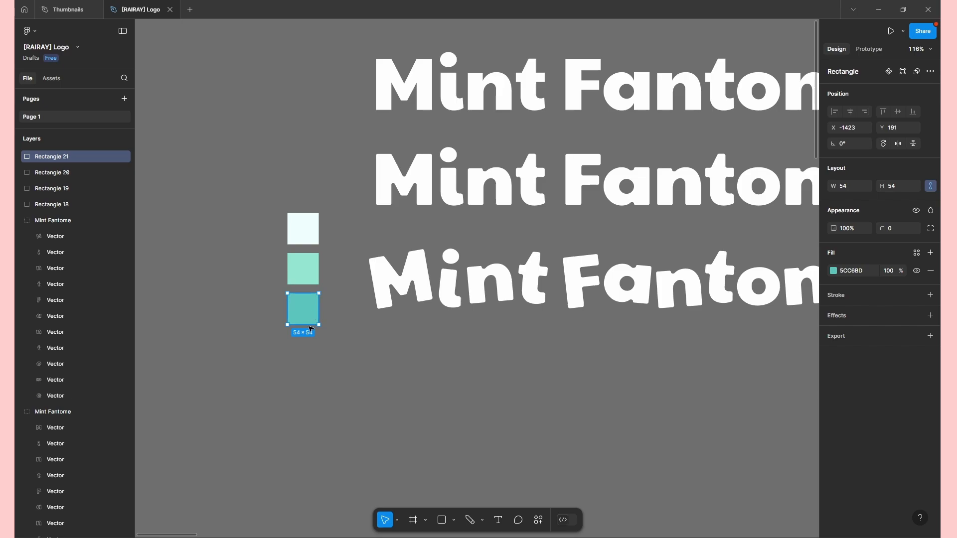
drag(314, 321, 314, 361)
click(837, 274)
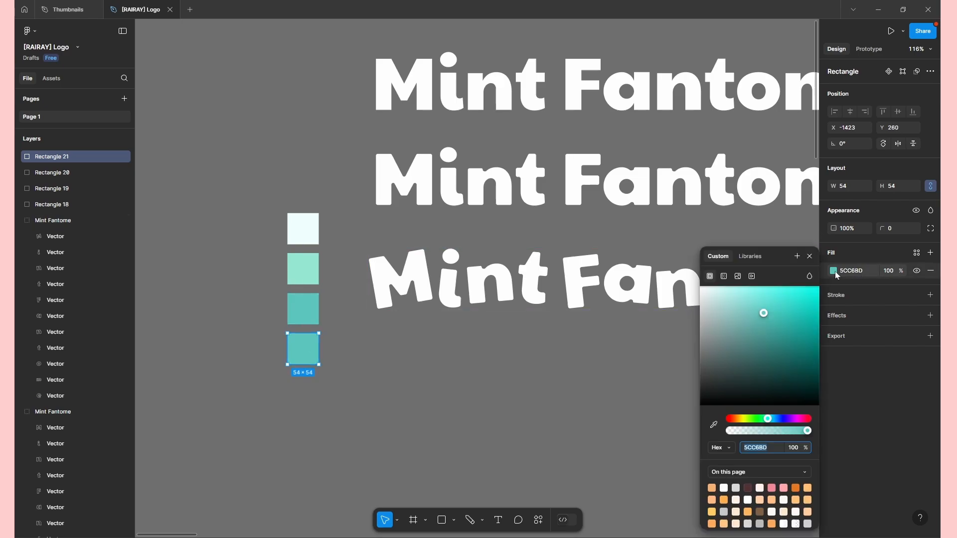
click(747, 488)
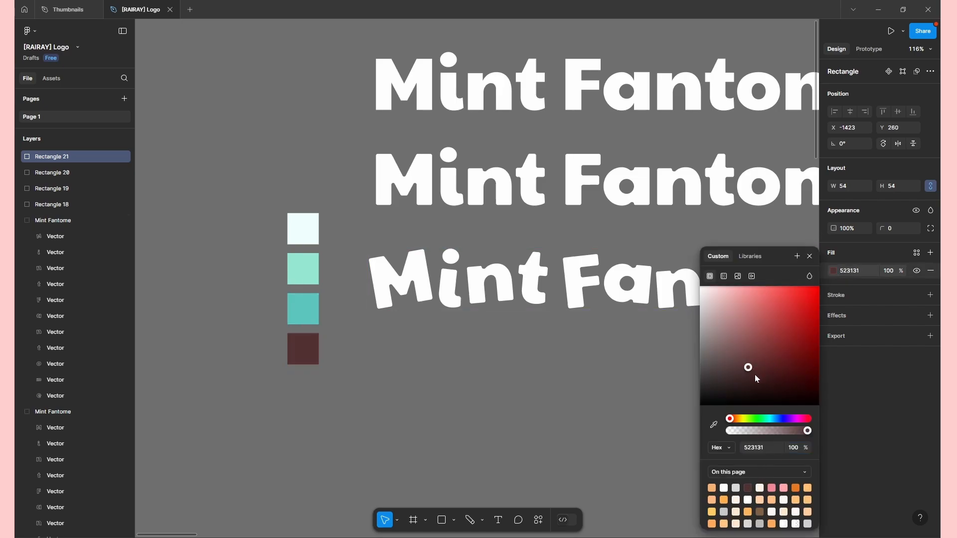
drag(755, 375, 729, 376)
click(282, 359)
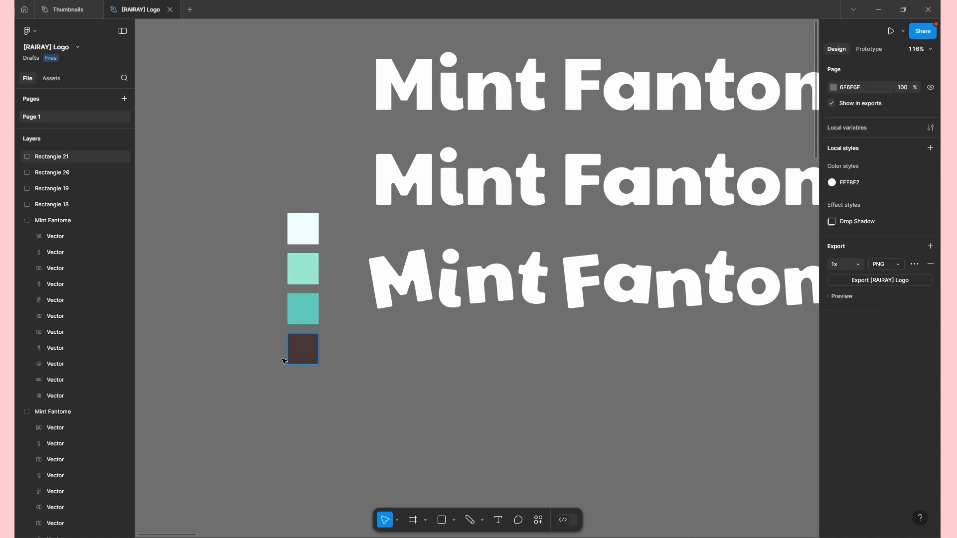
Shorten the dark brown swatch from its lower edge to about a third of its height.
click(303, 367)
drag(303, 366, 303, 344)
click(389, 366)
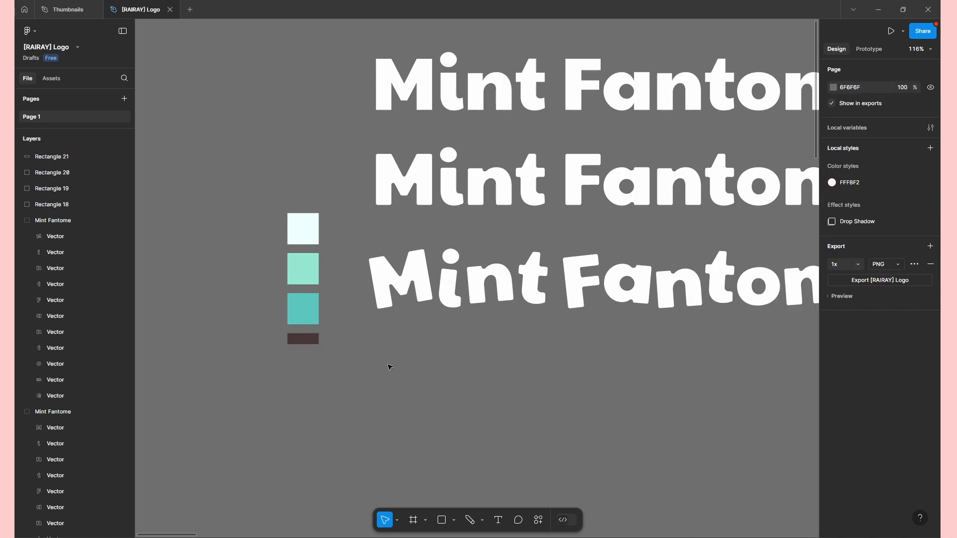
Select all four colour swatches and move the column down beside the tilted lettering.
scroll(410, 396, right, 2)
scroll(410, 397, down, 2)
drag(656, 396, 594, 369)
scroll(594, 369, up, 1)
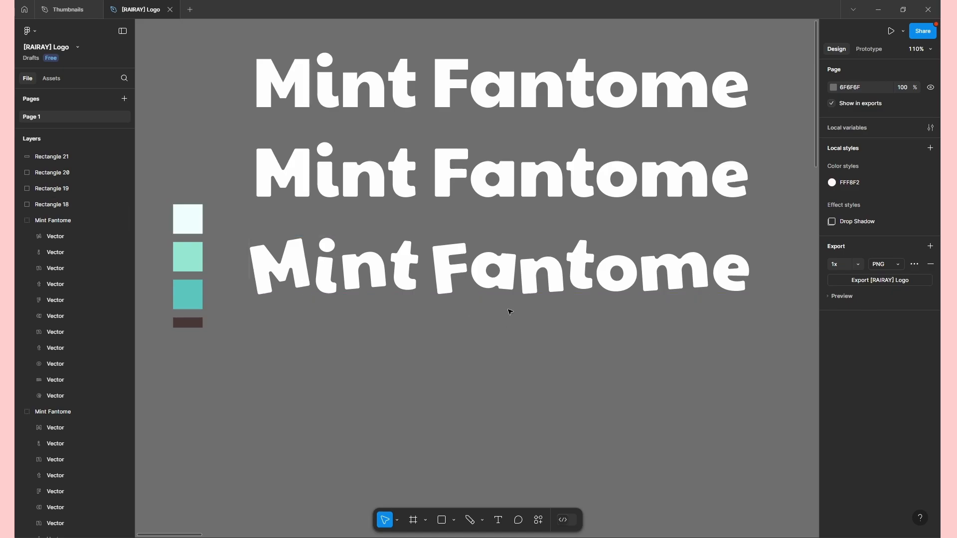
click(535, 283)
drag(567, 335, 601, 299)
scroll(601, 299, down, 2)
drag(271, 339, 274, 247)
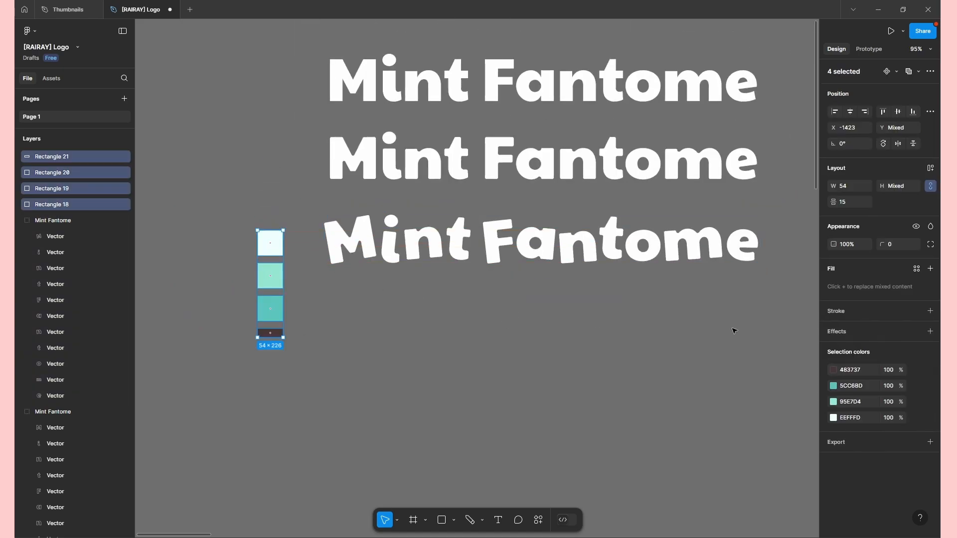
Duplicate the tilted "Mint Fantome" lettering directly below, placing the copy at Y 270.
click(705, 253)
key(Escape)
drag(619, 247, 657, 319)
click(647, 344)
scroll(425, 286, up, 1)
Fill the lower copy of the tilted lettering with 95E7D3 sampled from the mint swatch.
click(369, 249)
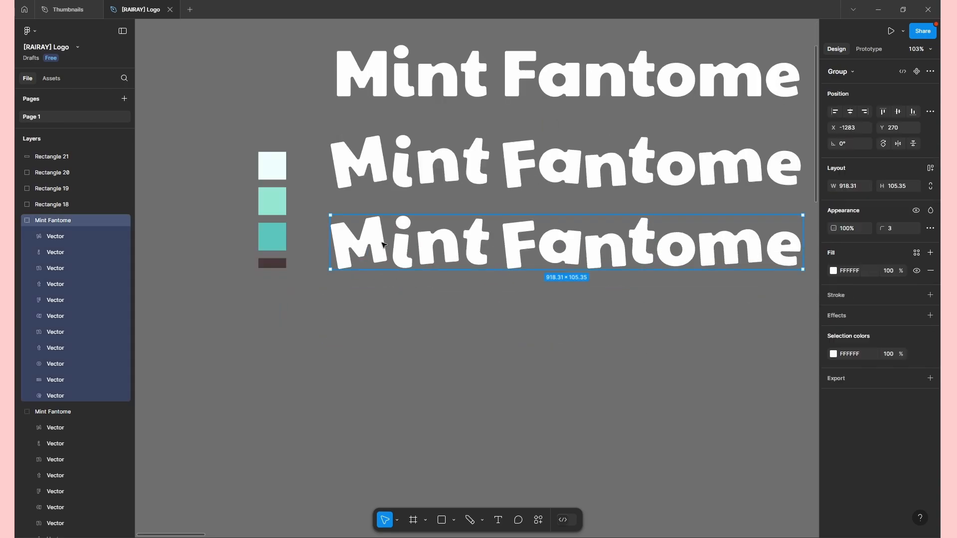
click(834, 271)
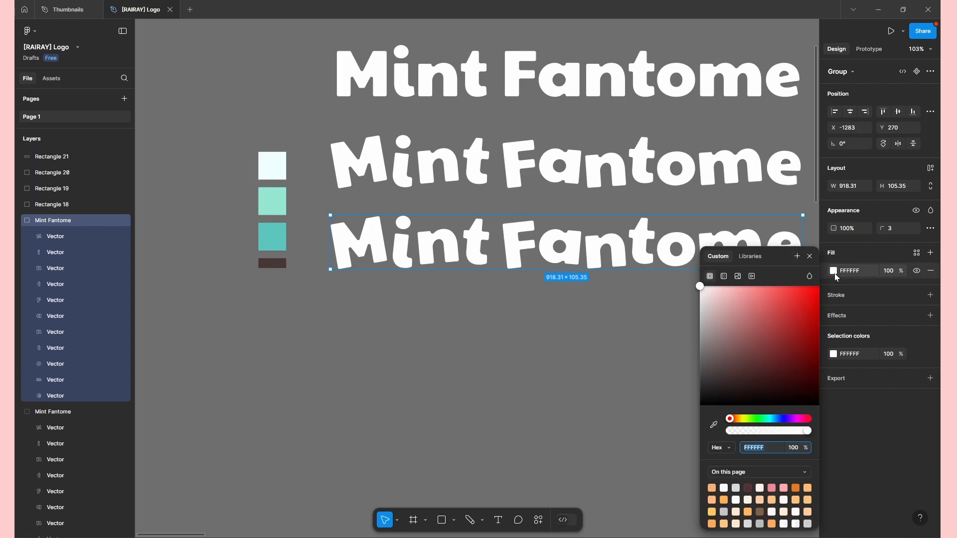
click(713, 425)
click(273, 203)
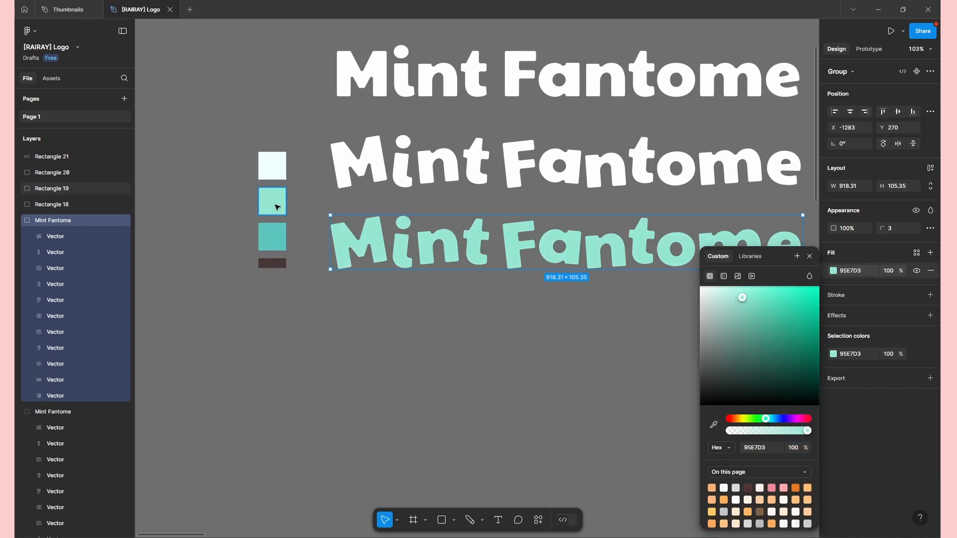
click(489, 337)
Fill only the F of the mint lettering with dark brown 483737 sampled from the brown swatch.
drag(531, 321, 522, 336)
scroll(522, 336, up, 1)
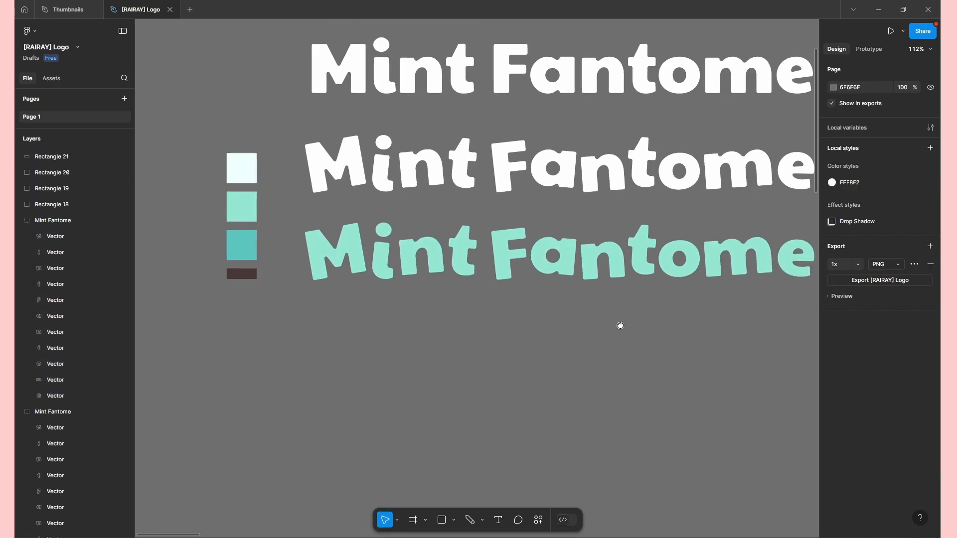
drag(620, 326, 696, 344)
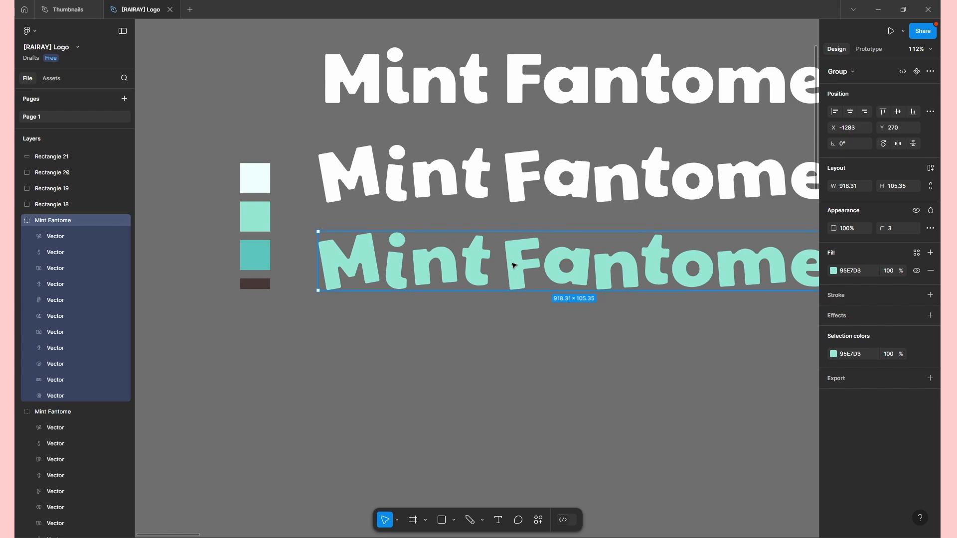
double_click(514, 266)
key(Escape)
double_click(517, 263)
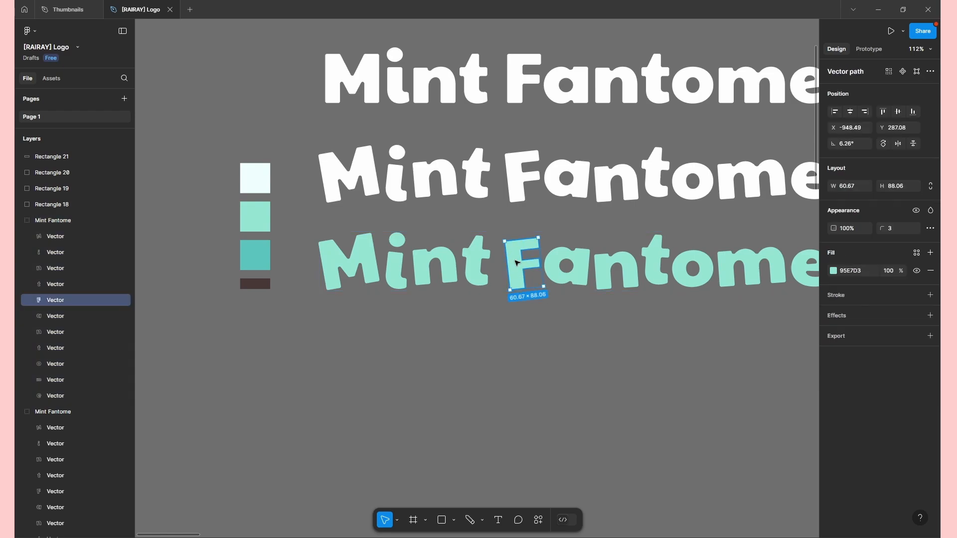
click(834, 272)
click(714, 424)
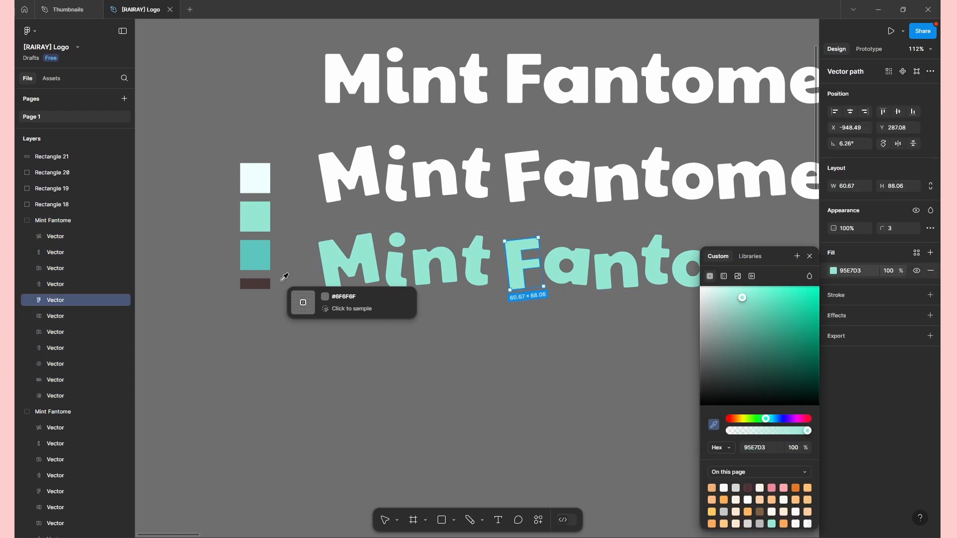
click(257, 281)
click(497, 375)
Duplicate the mint and brown lettering directly below, placing the copy at Y 427.
drag(590, 352, 549, 364)
scroll(549, 362, down, 1)
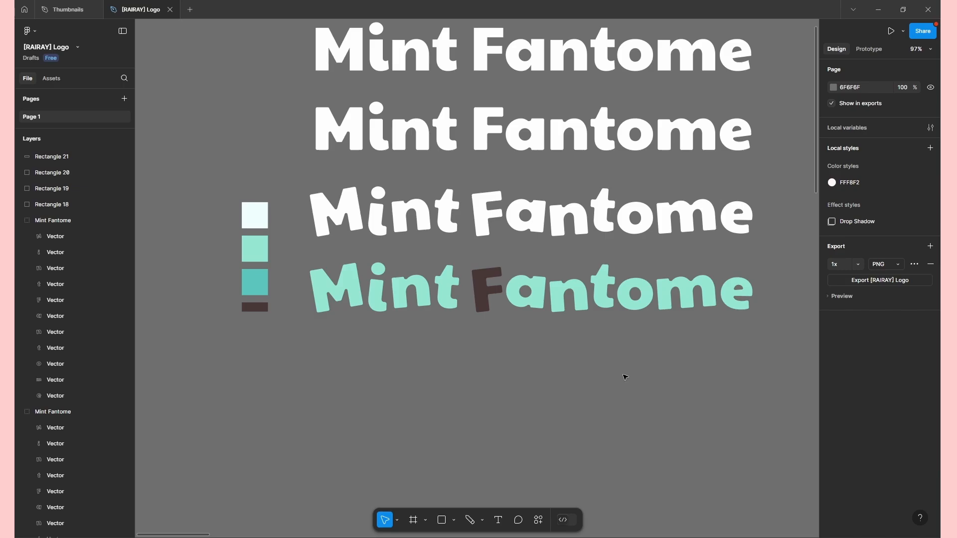
scroll(767, 346, up, 2)
drag(770, 351, 319, 254)
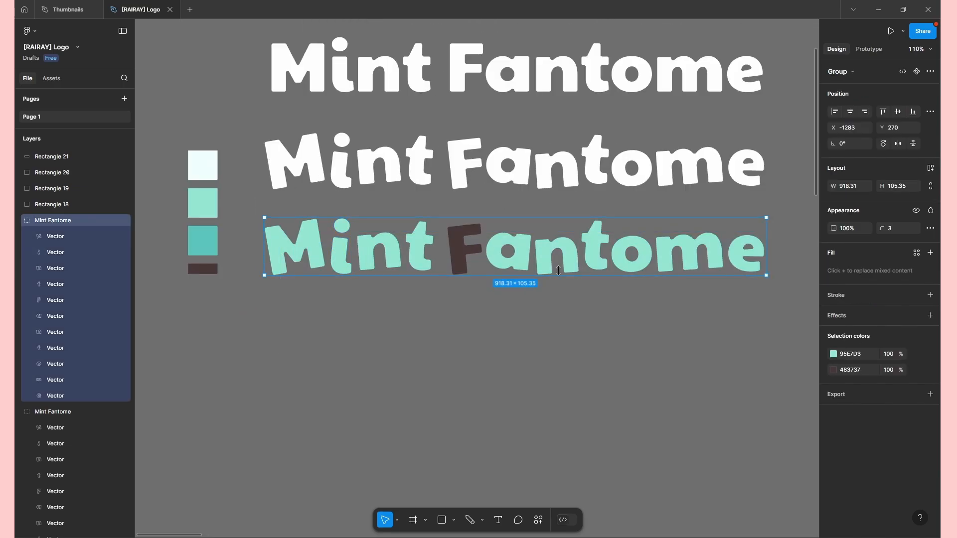
drag(557, 271, 557, 345)
click(563, 412)
drag(569, 413, 578, 345)
scroll(563, 363, up, 1)
Add an outside stroke of width 16 to the lowest "Mint Fantome" lettering.
click(637, 286)
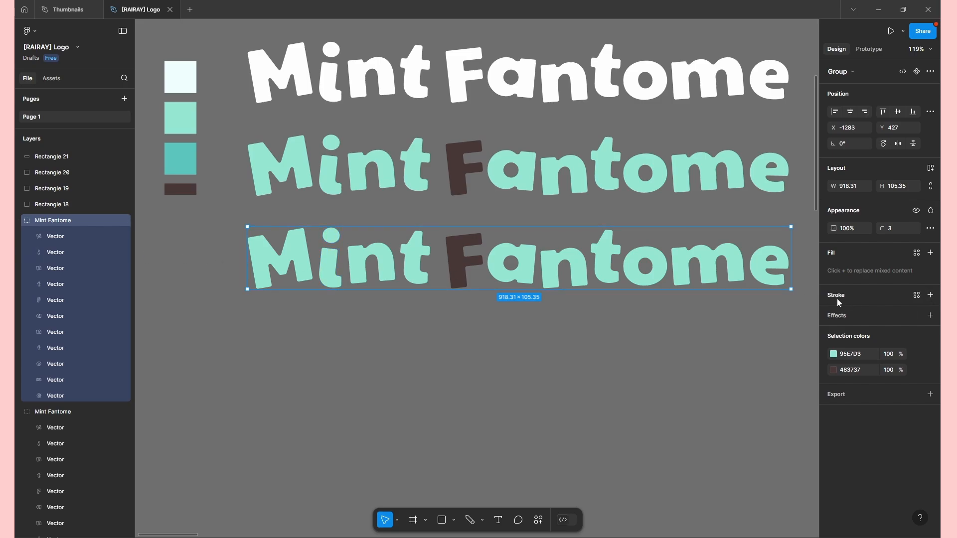
click(930, 296)
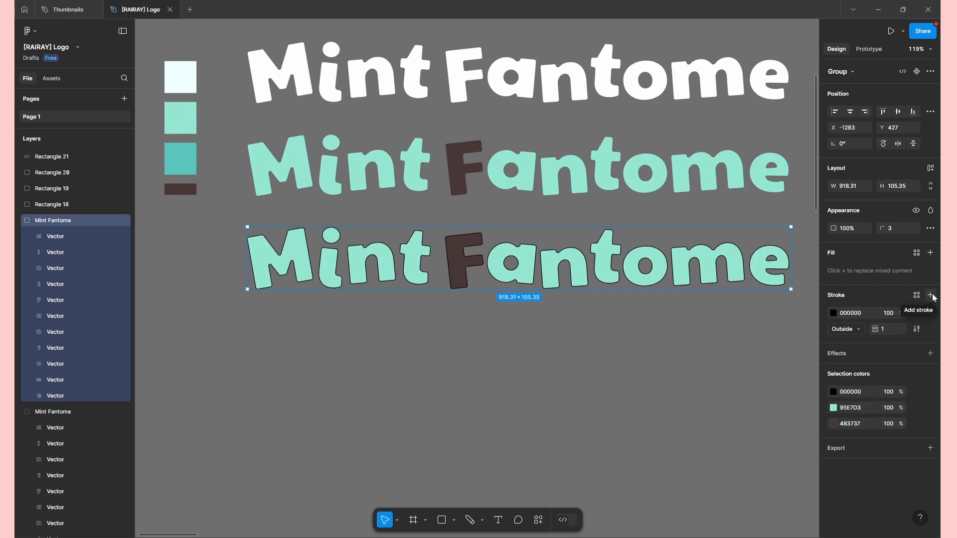
drag(873, 329, 891, 332)
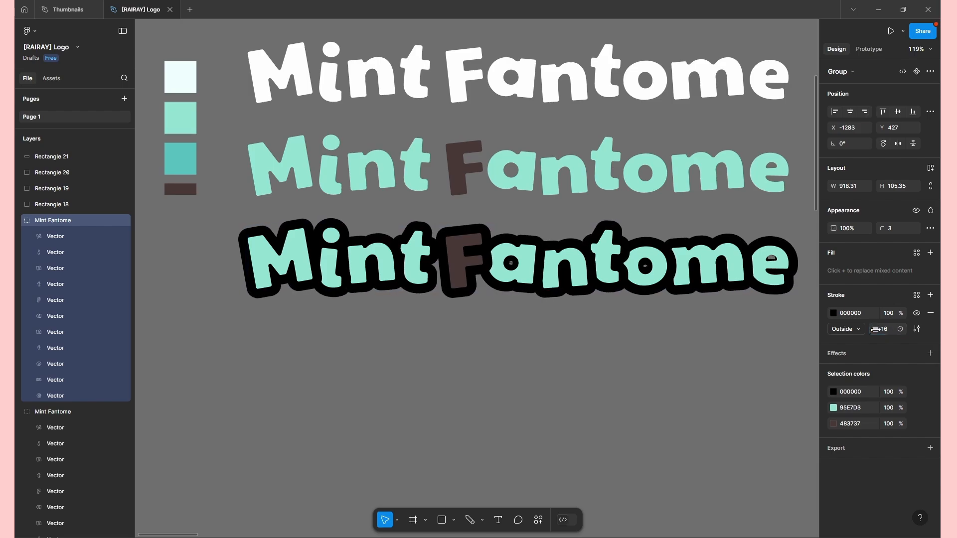
Set the stroke colour of the lowest lettering to EEFFFD, sampled from the pale swatch.
click(834, 313)
click(714, 425)
click(167, 62)
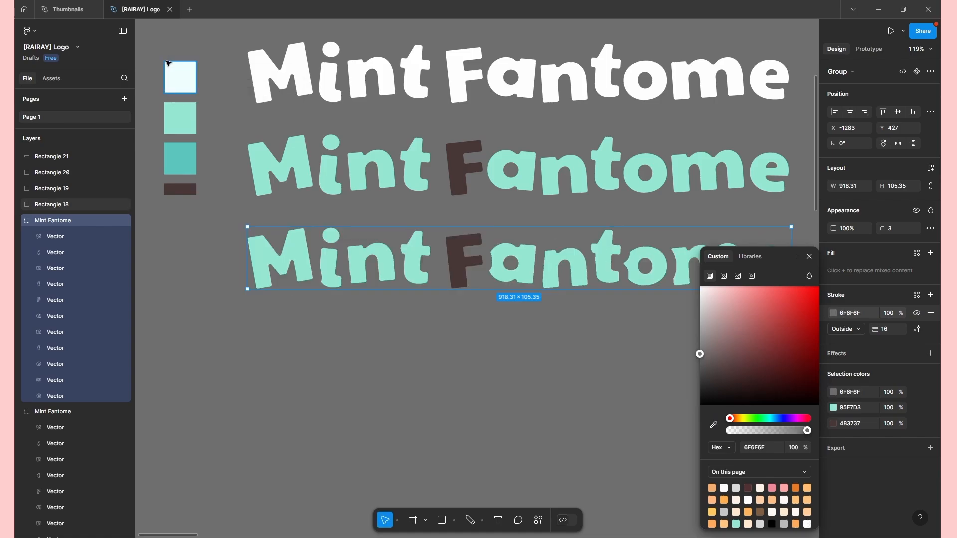
click(713, 425)
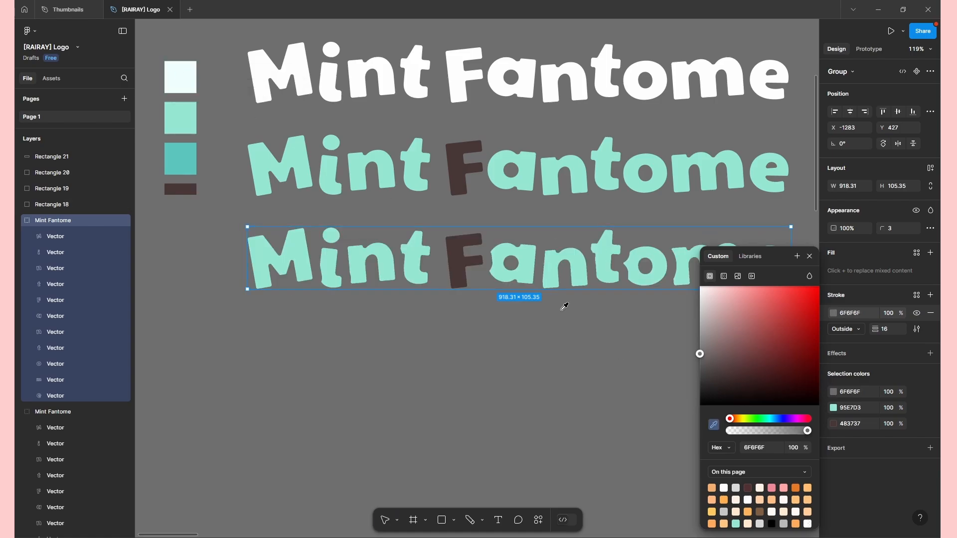
click(181, 70)
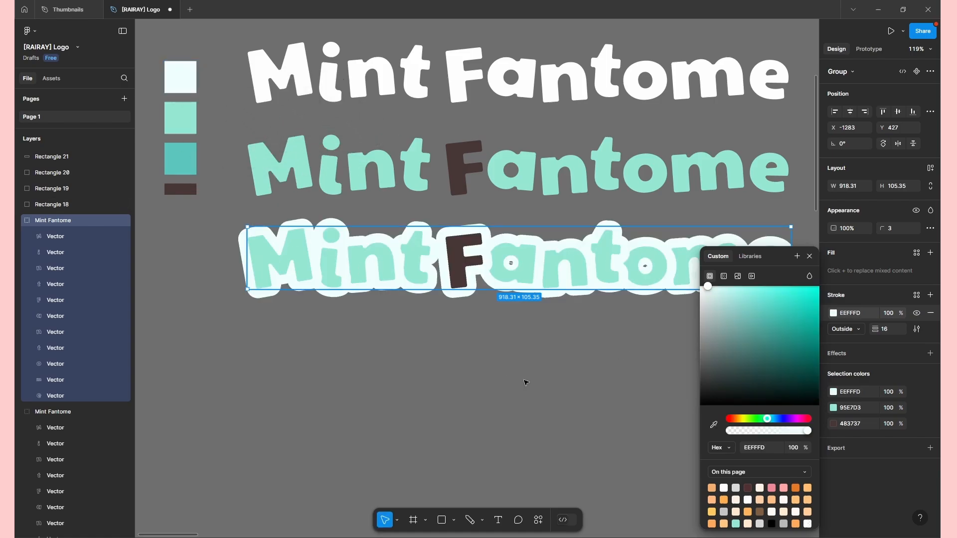
click(912, 481)
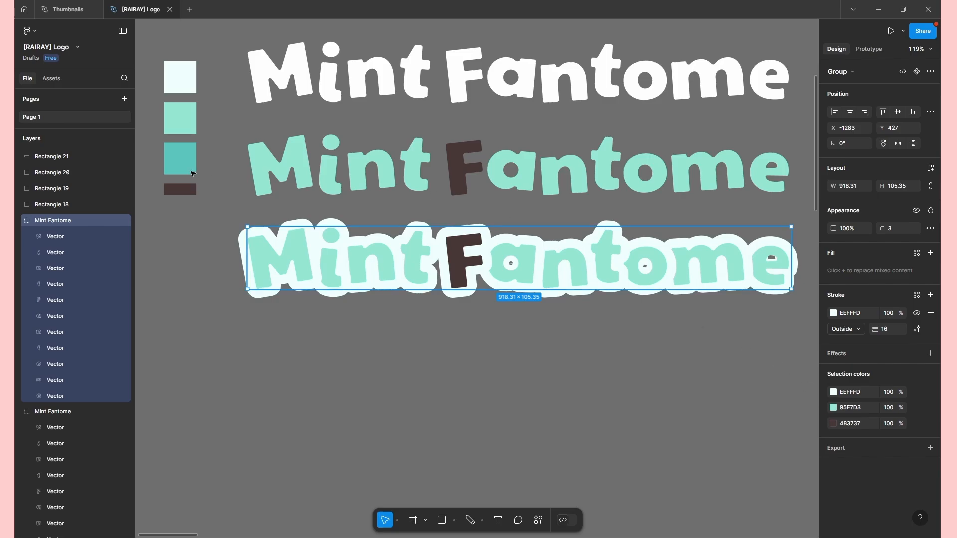
Examine which layers in the outlined lettering group hold the individual letters and how they are stacked.
click(93, 240)
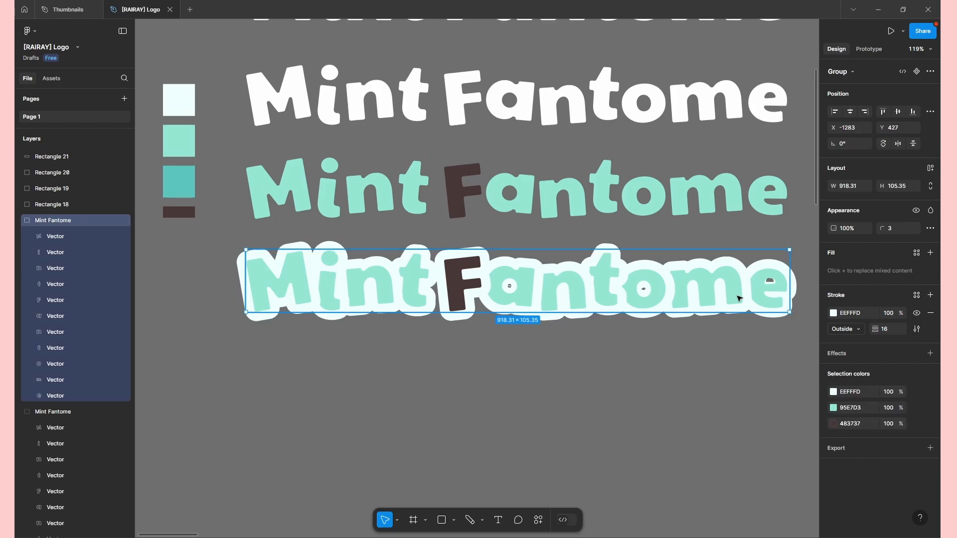
click(620, 370)
click(610, 306)
click(61, 238)
click(71, 220)
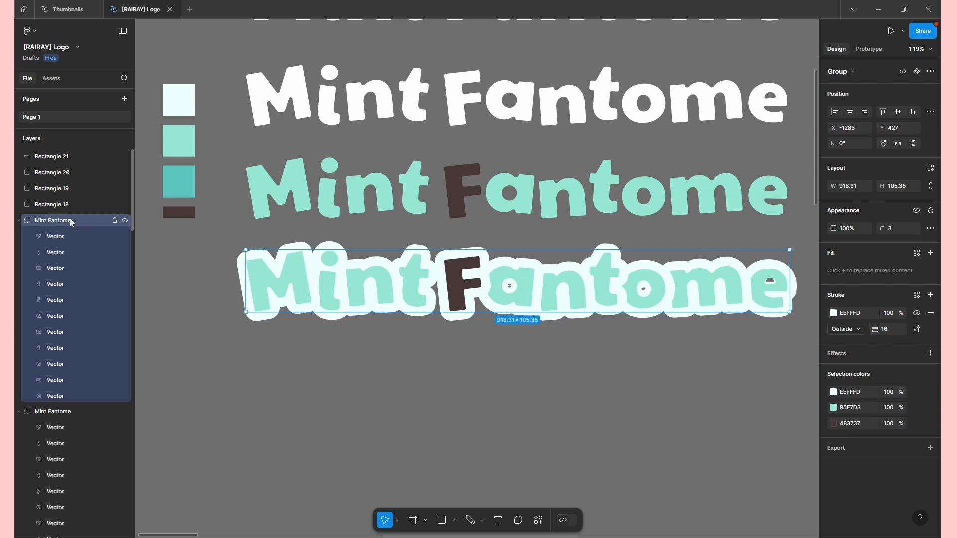
click(67, 247)
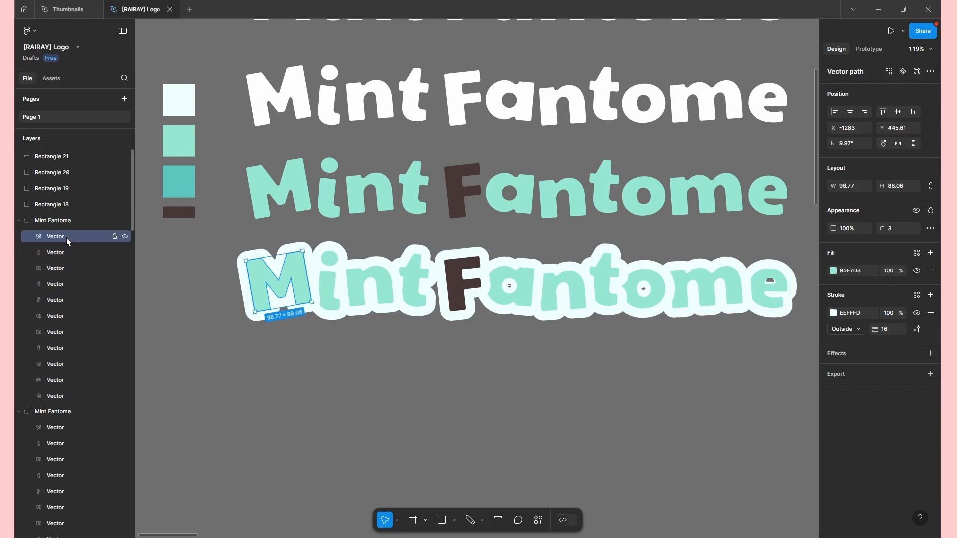
click(72, 270)
click(74, 285)
click(74, 301)
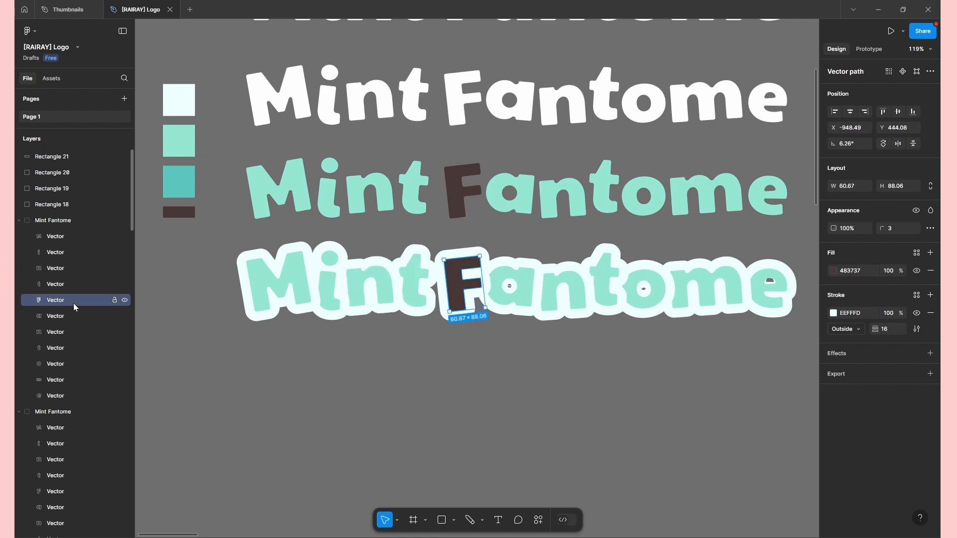
click(76, 317)
click(77, 235)
click(75, 268)
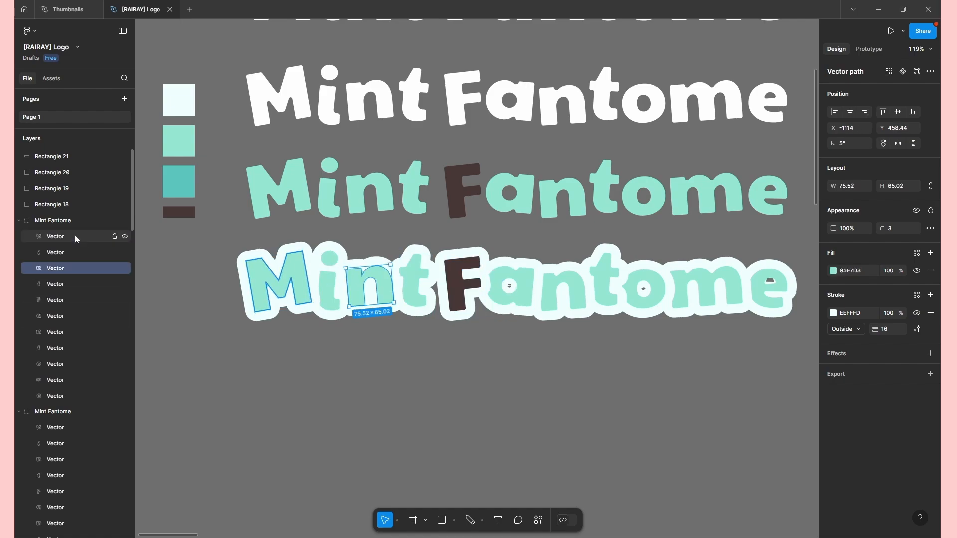
click(75, 235)
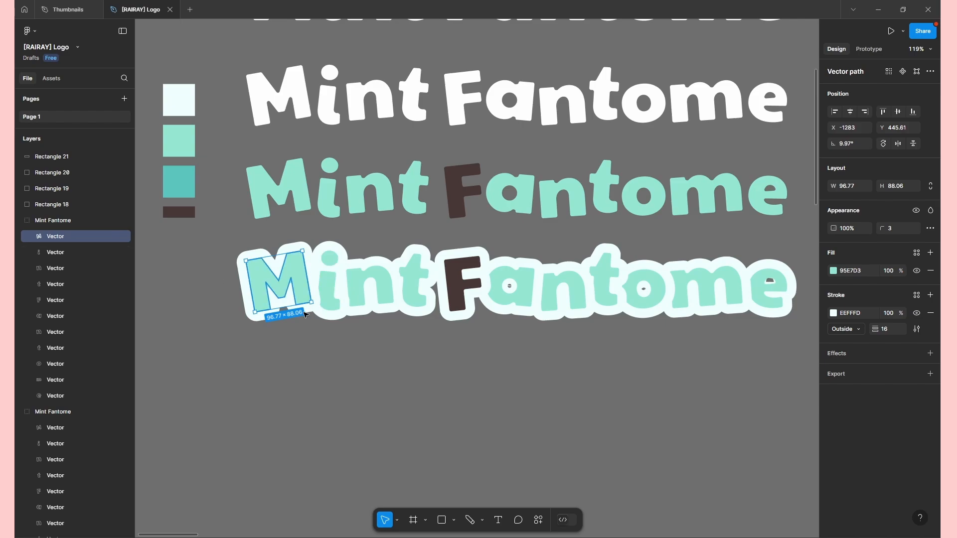
Duplicate the outlined "Mint Fantome" group in place and collapse the lettering groups in the layer list.
click(551, 424)
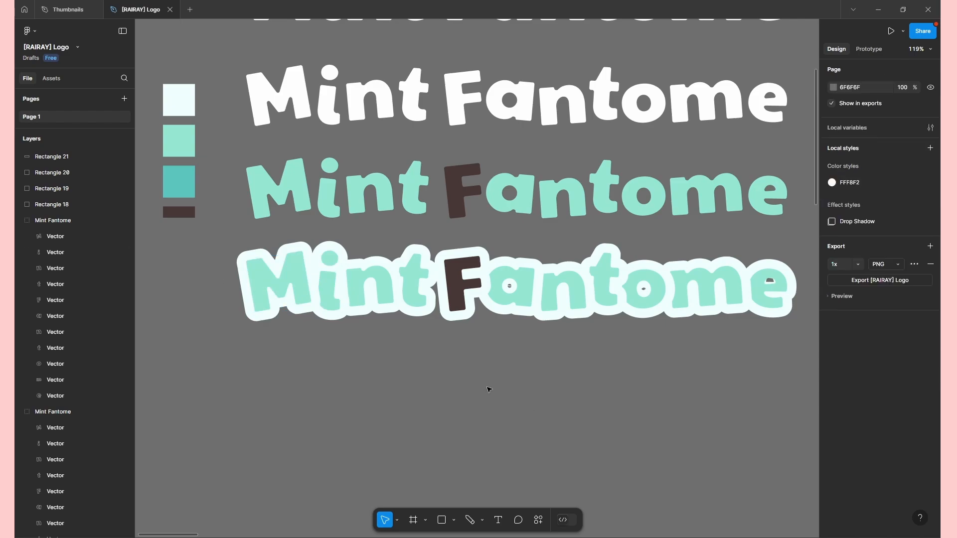
click(55, 221)
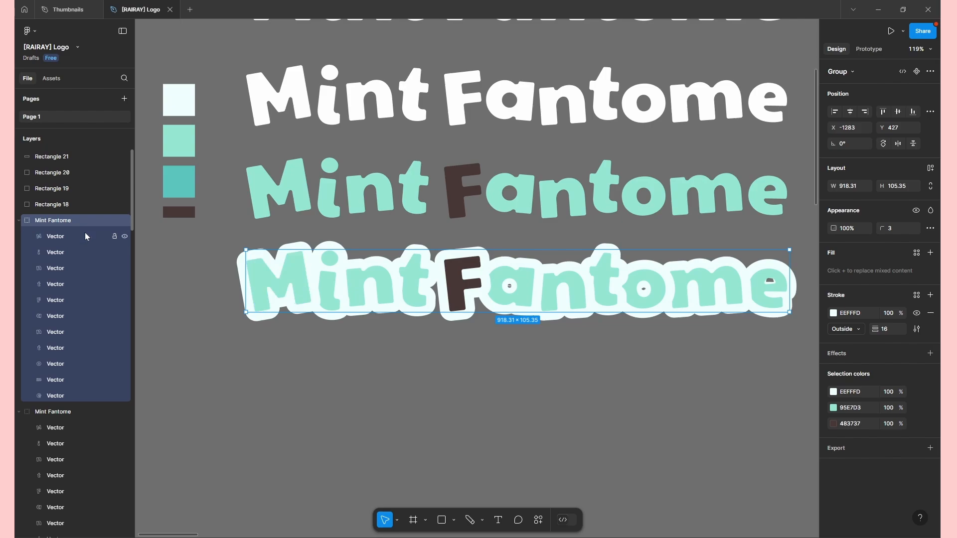
click(19, 412)
click(19, 220)
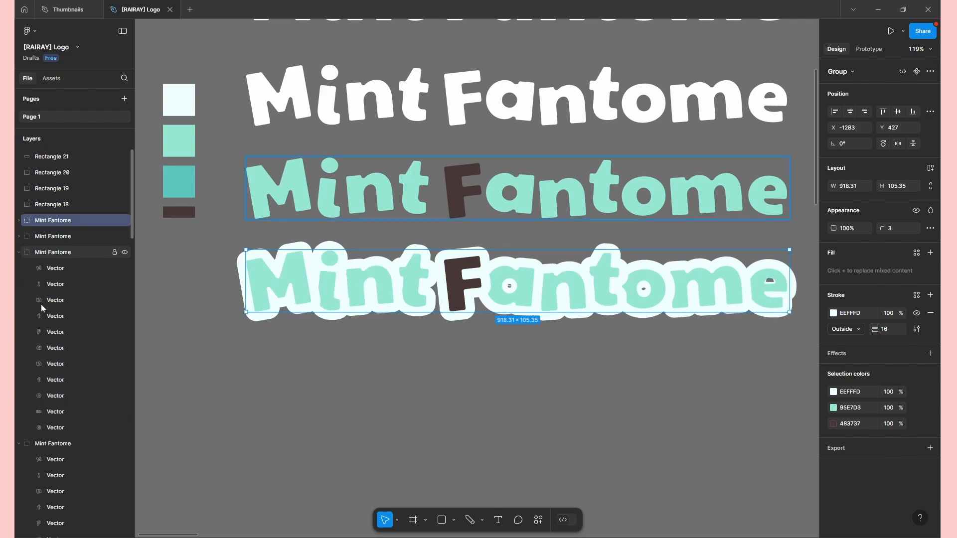
click(19, 253)
Rename the lower of the two stacked lettering groups "Mint Fantome - outline".
click(60, 234)
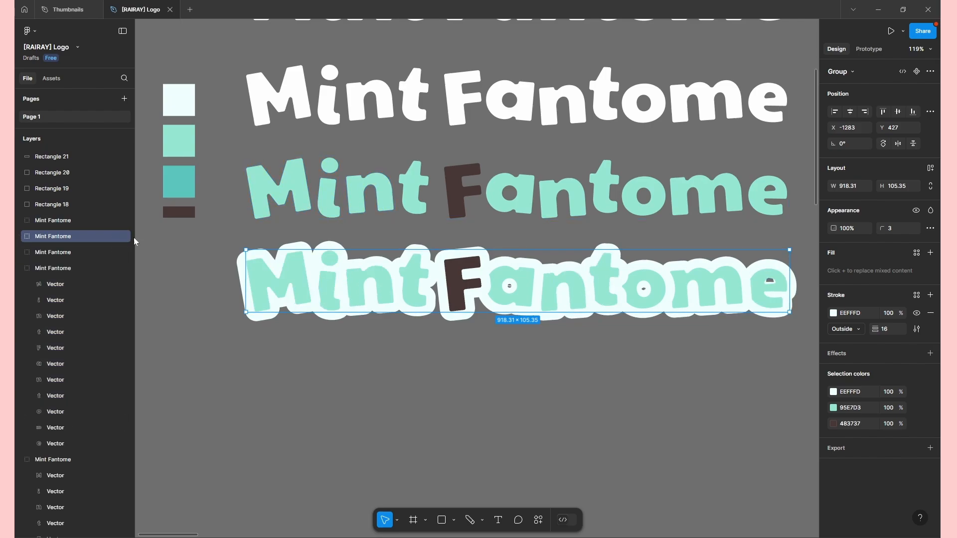
double_click(73, 235)
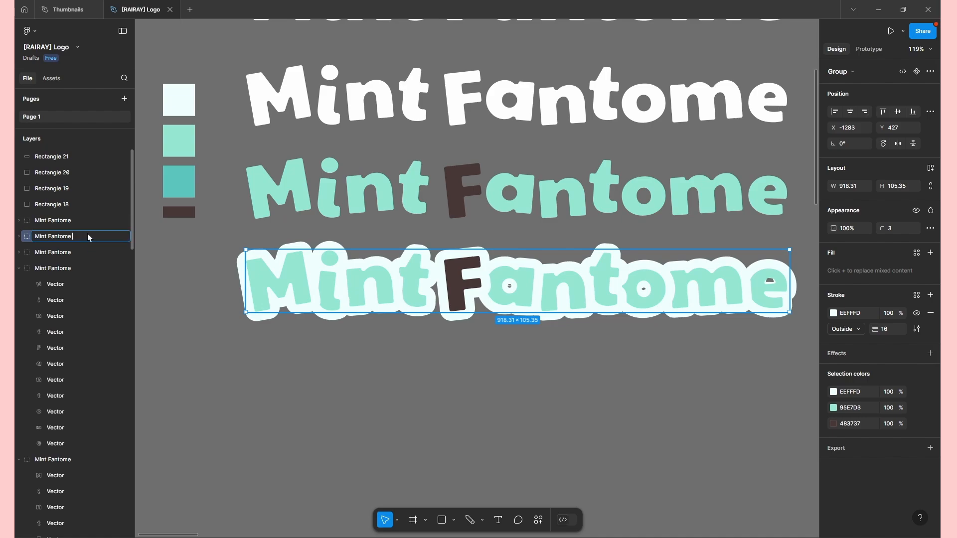
text(- outline)
key(Return)
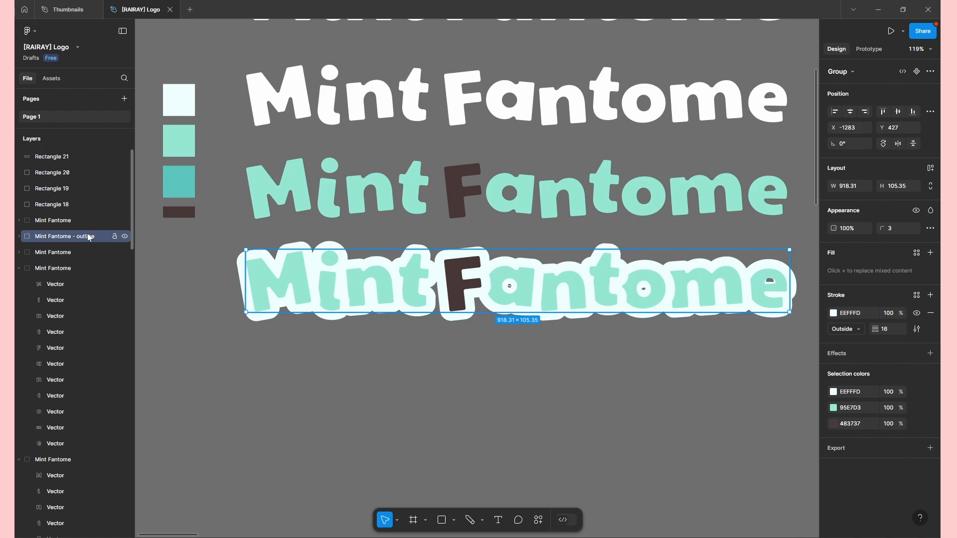
click(342, 367)
Remove the stroke from the "Mint Fantome" copy stacked directly above the outline group.
click(69, 219)
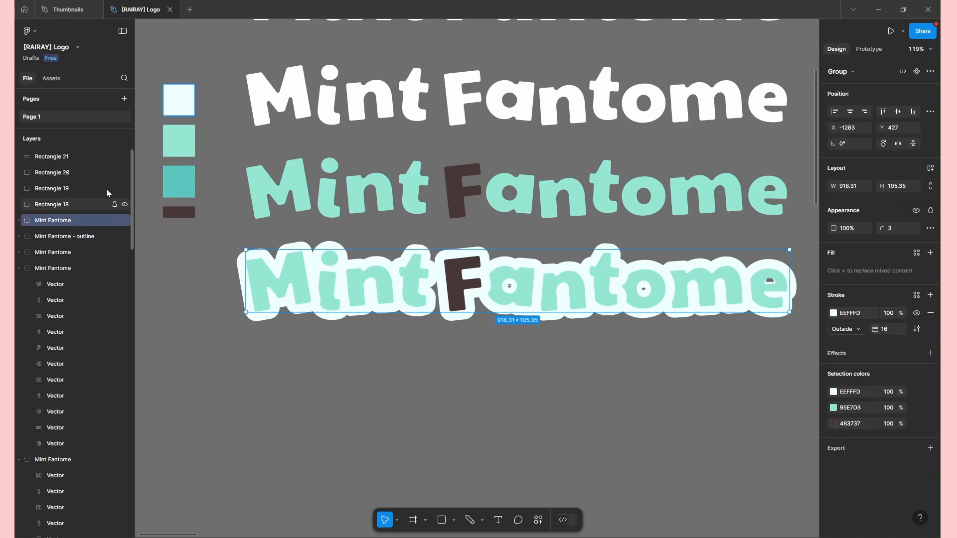
mouse_move(321, 278)
mouse_down()
mouse_move(356, 264)
mouse_move(321, 278)
mouse_up()
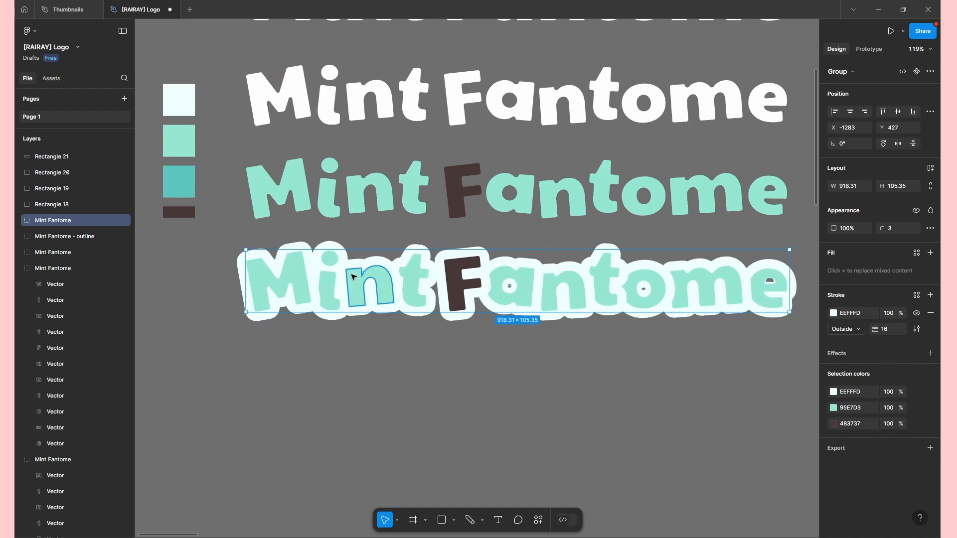
click(930, 313)
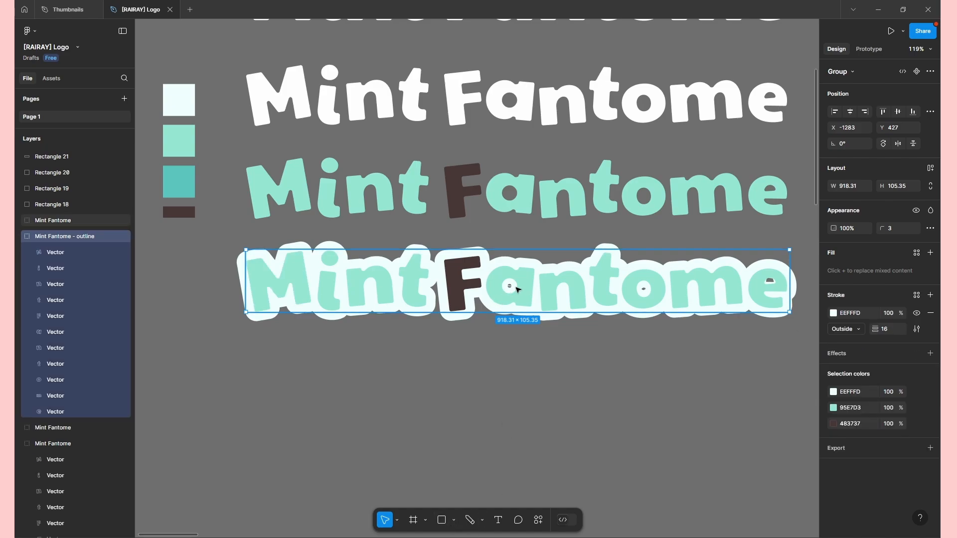
Draw an ellipse about 42 by 47 over the counter of the first "a" and fill it with EEFFFD sampled from the outline.
click(453, 520)
click(481, 459)
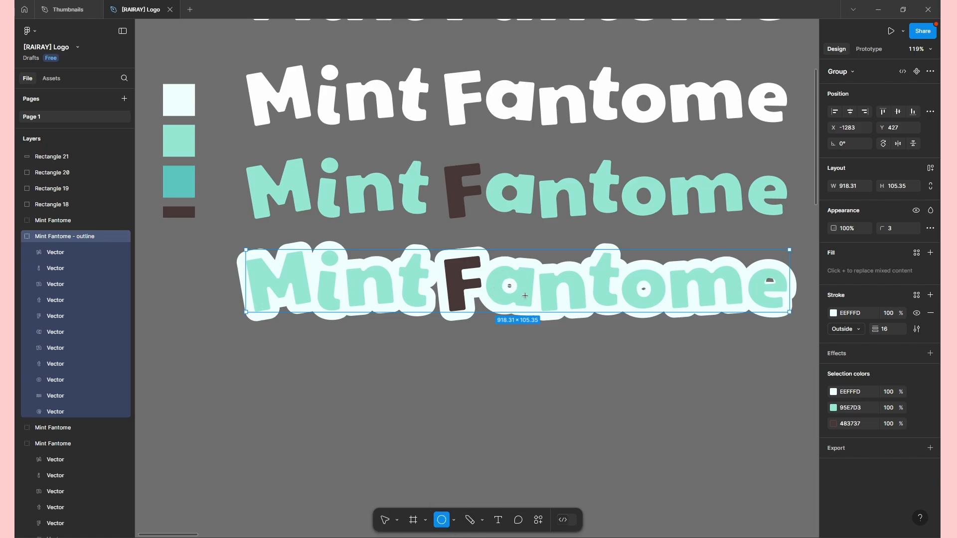
drag(525, 295, 502, 269)
click(833, 270)
click(714, 424)
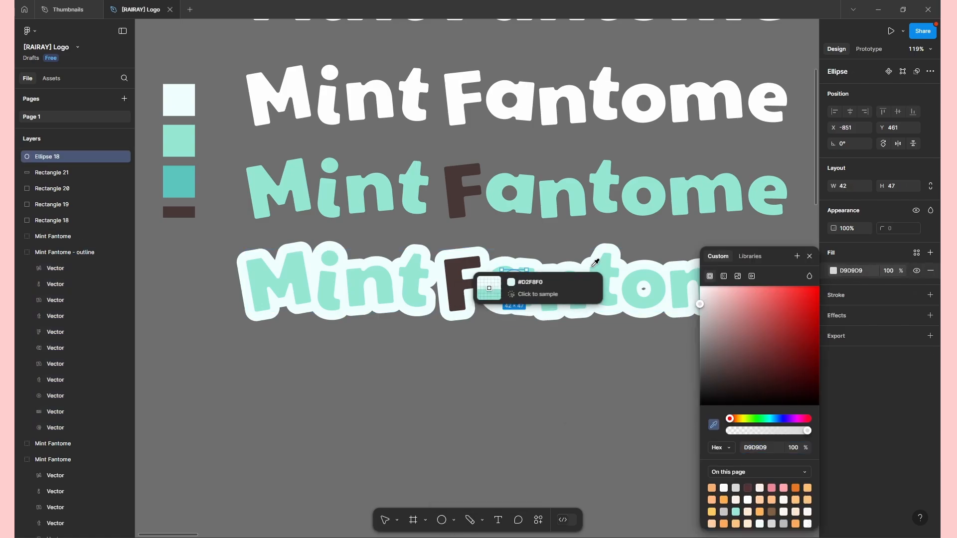
click(579, 319)
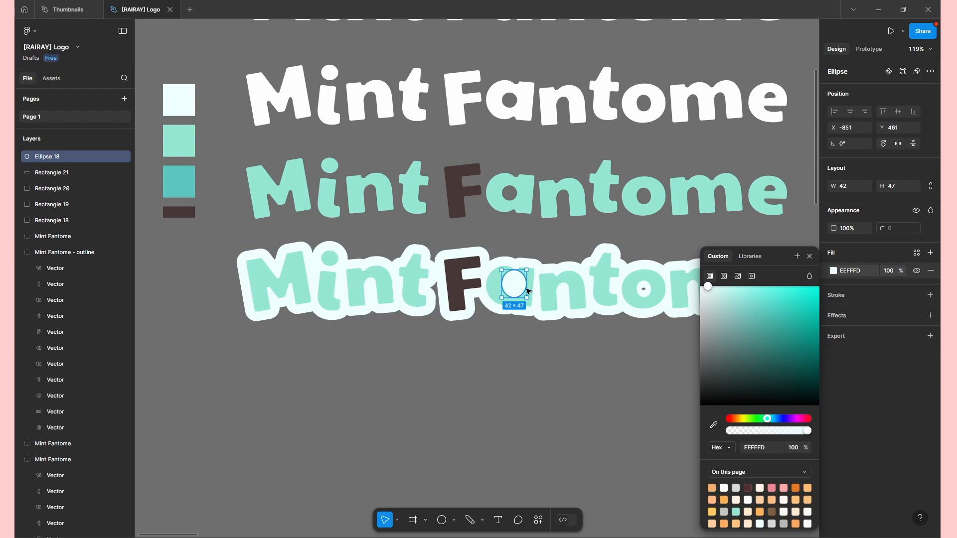
Copy the ellipse over the counters of the "o" and final "e", and move all three ellipses into the "Mint Fantome - outline" group.
key(ctrl+d)
drag(519, 293, 648, 300)
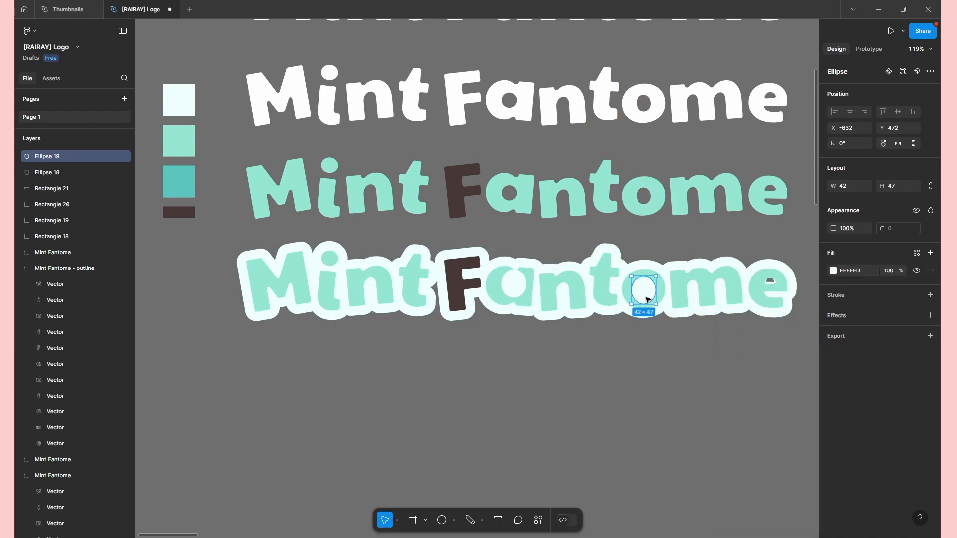
shift+click(66, 188)
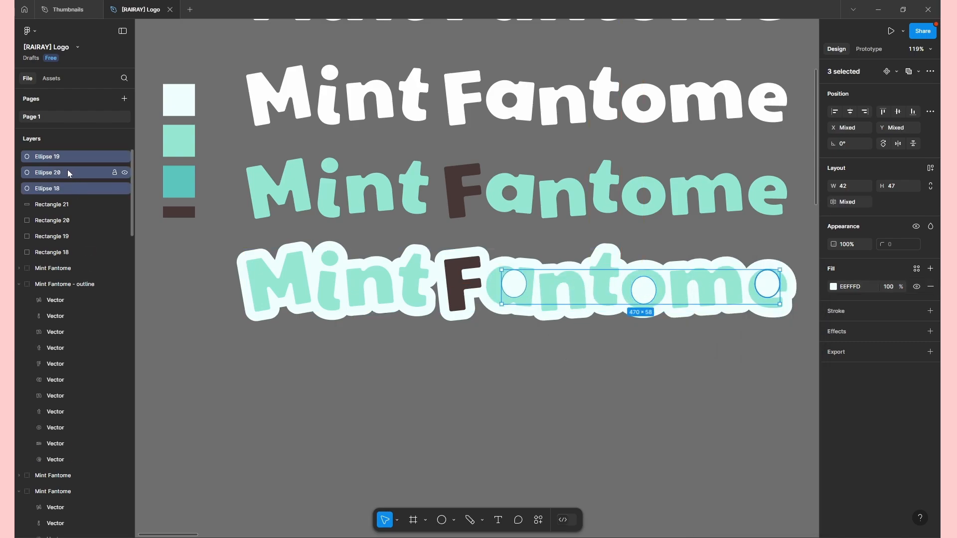
drag(69, 173, 80, 288)
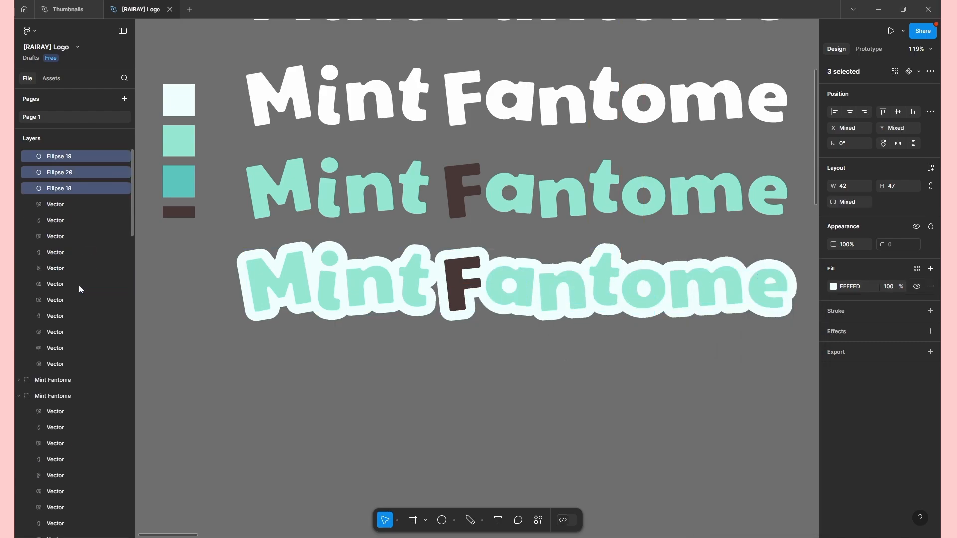
click(555, 374)
Move the lowest lettering and its outline group together slightly down, to Y 439.
scroll(583, 372, down, 3)
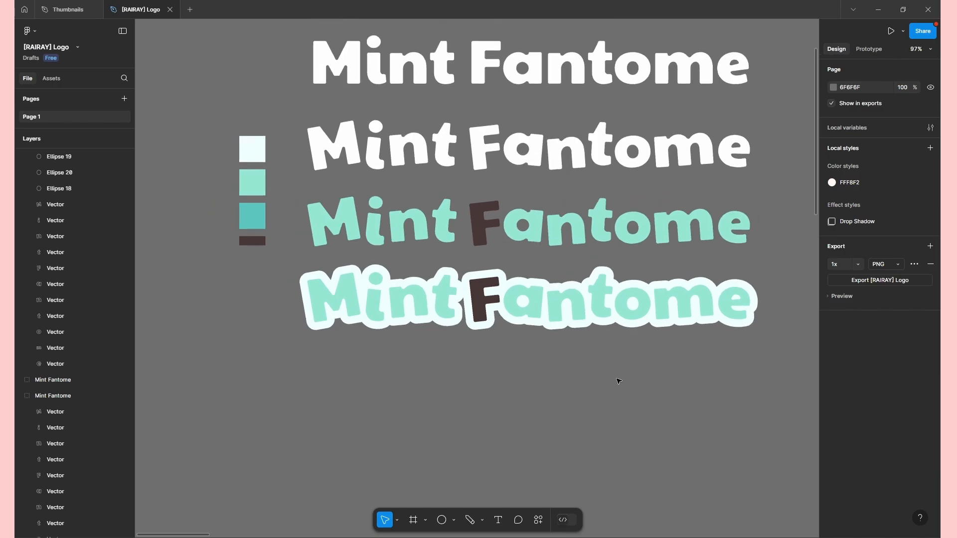
scroll(618, 381, up, 3)
drag(788, 387, 199, 228)
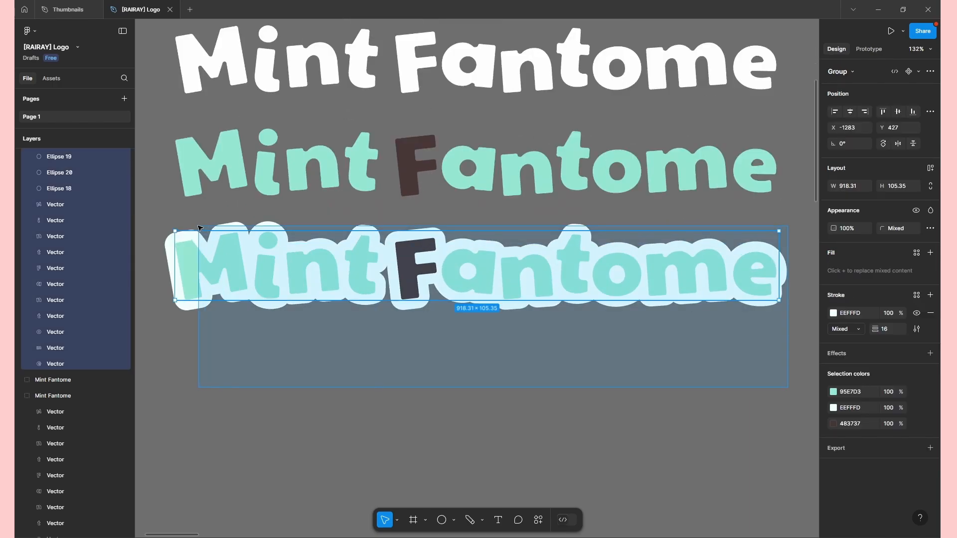
scroll(434, 323, left, 2)
click(728, 355)
Examine how the "rairay!" and "stickers!" logos use two-tone letter fills, and compare them with the outlined "Mint Fantome" lettering.
scroll(727, 355, down, 3)
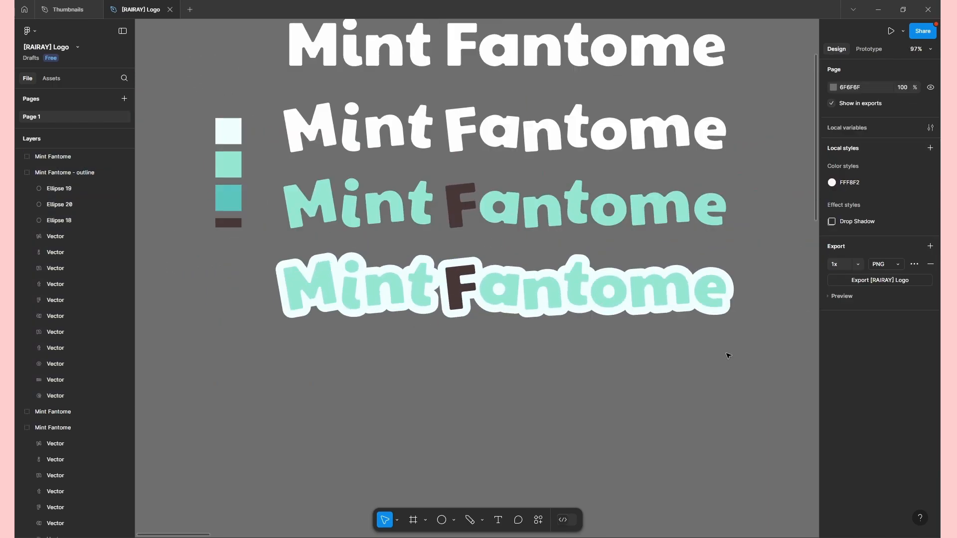
mouse_move(728, 355)
mouse_down()
mouse_move(487, 312)
mouse_move(727, 363)
mouse_up()
mouse_move(728, 365)
mouse_down()
mouse_move(710, 366)
mouse_move(727, 368)
mouse_up()
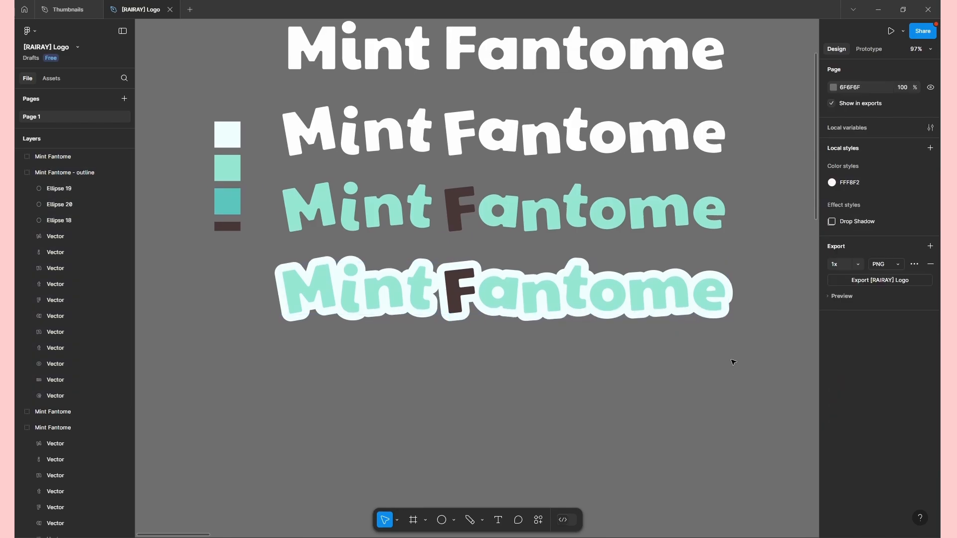
scroll(254, 314, right, 10)
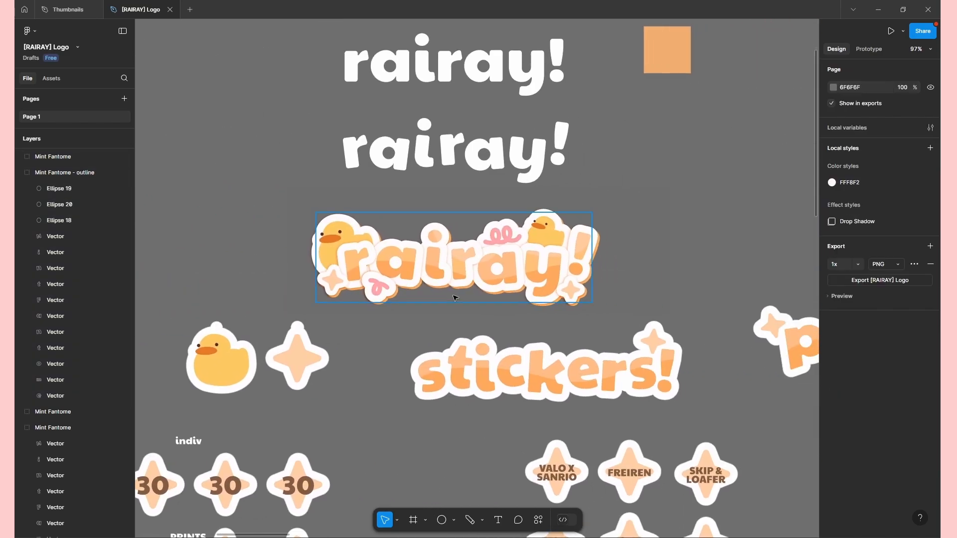
scroll(477, 299, up, 2)
scroll(477, 300, up, 2)
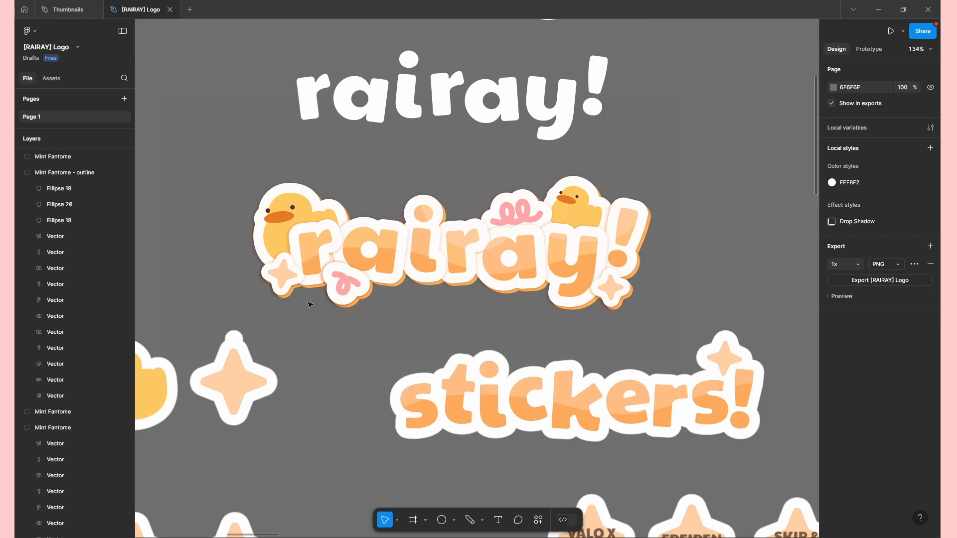
scroll(608, 257, down, 3)
scroll(609, 256, right, 3)
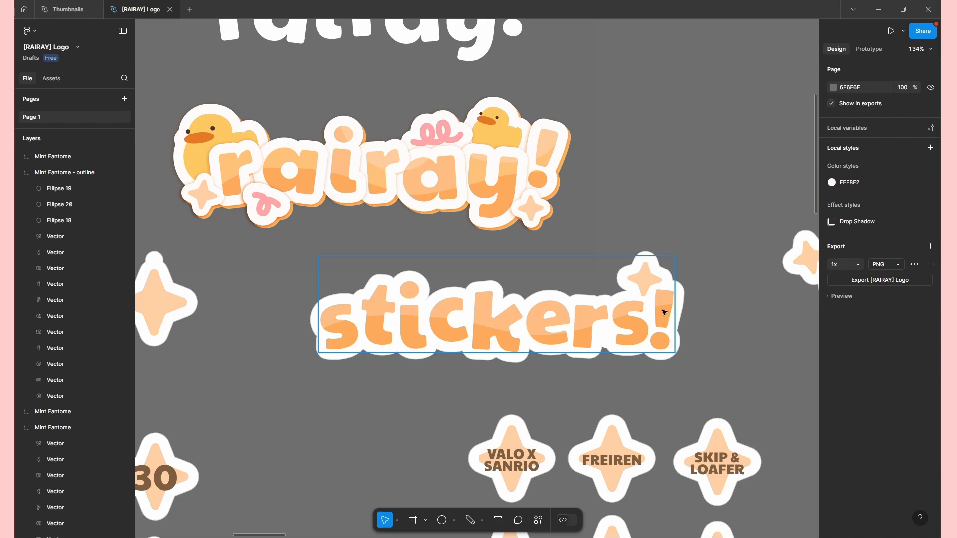
scroll(482, 339, up, 1)
scroll(482, 339, left, 2)
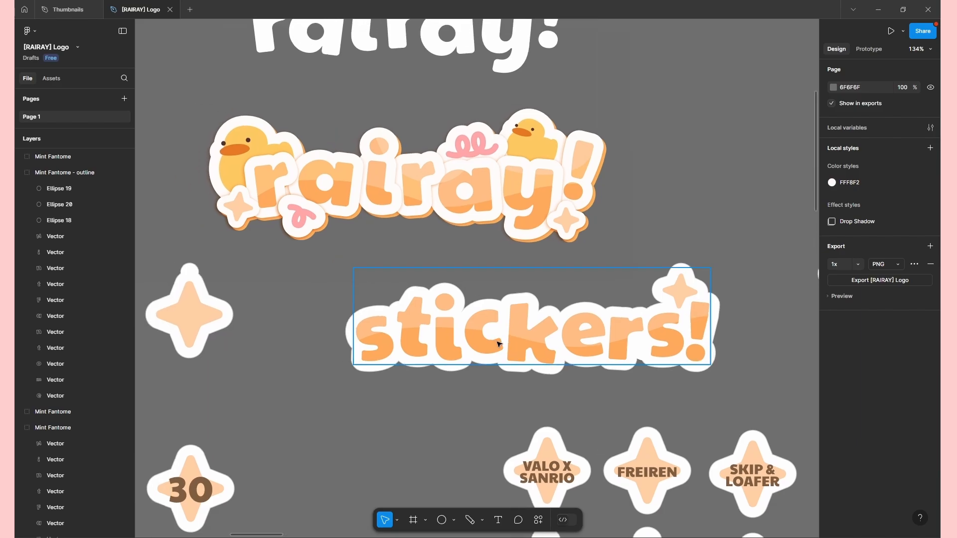
scroll(686, 291, down, 2)
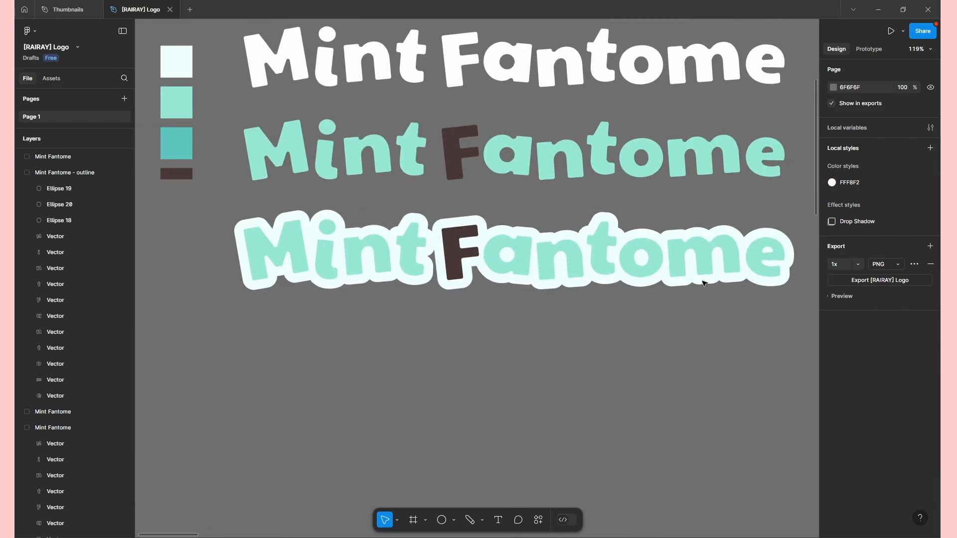
drag(705, 280, 695, 293)
scroll(696, 294, down, 1)
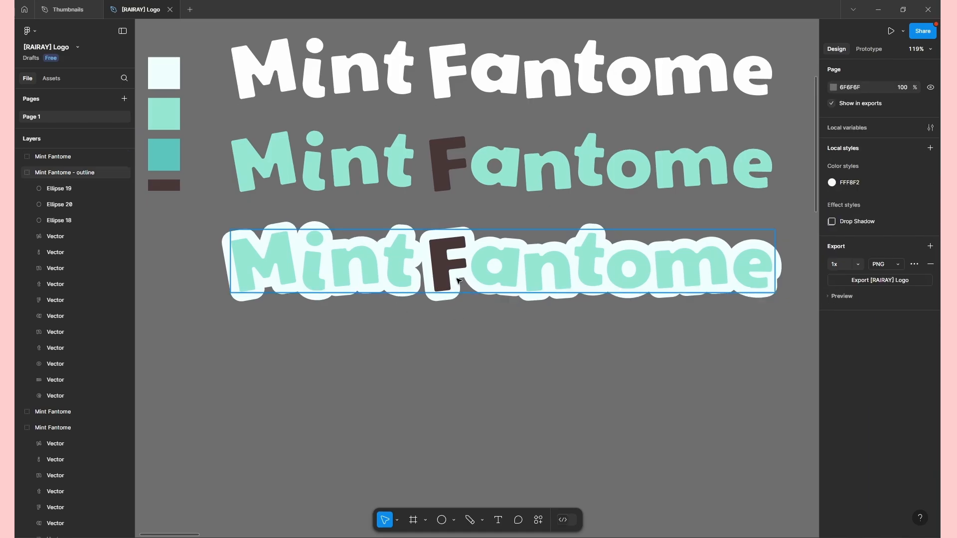
Duplicate the stroke-free lettering above the outline group in place and use the copy as a mask.
click(478, 283)
scroll(479, 287, up, 1)
scroll(281, 206, up, 1)
scroll(281, 205, left, 1)
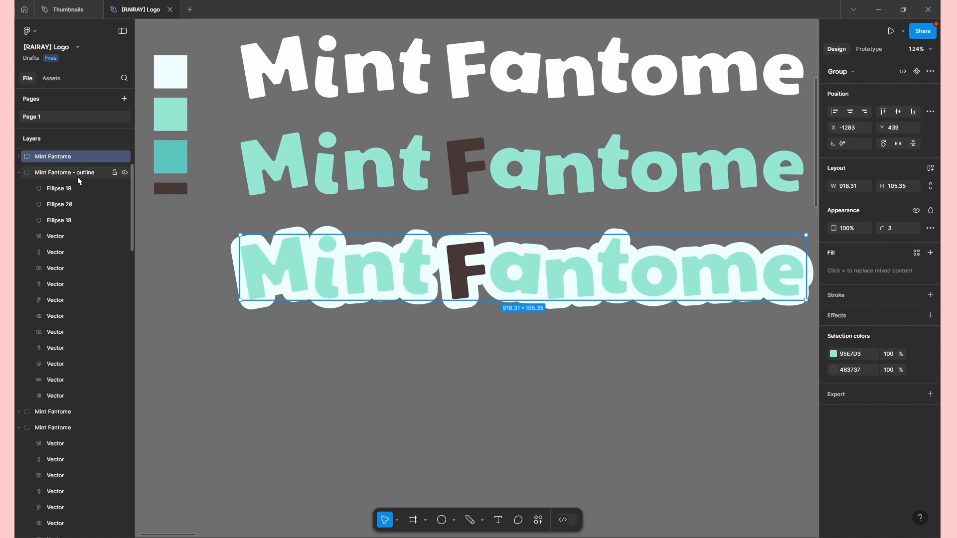
drag(346, 305, 331, 315)
click(19, 172)
click(44, 172)
click(50, 158)
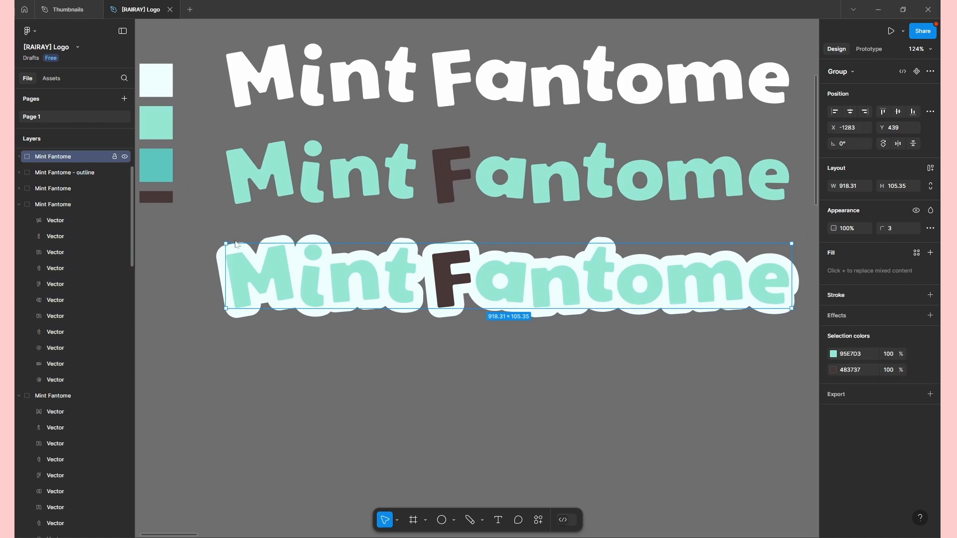
drag(463, 334, 445, 322)
scroll(73, 206, up, 2)
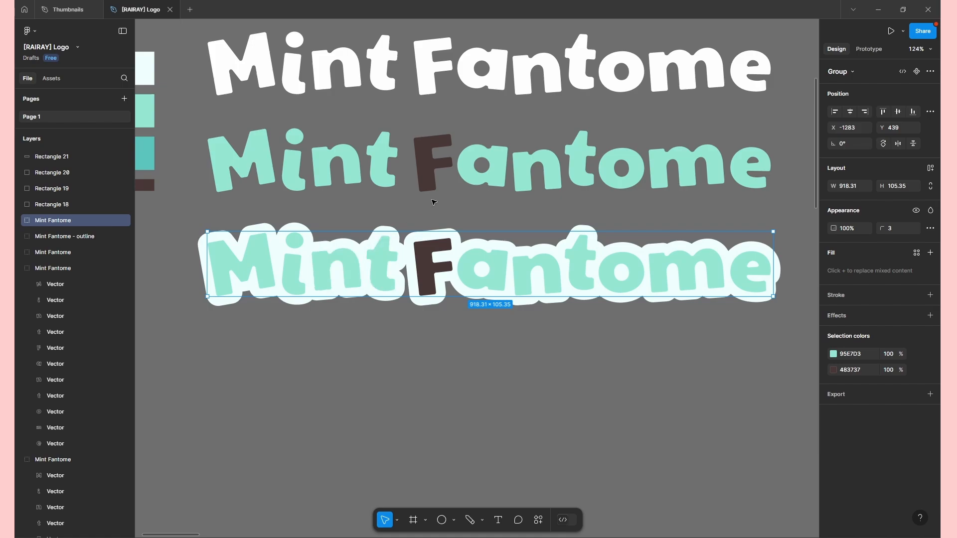
key(ctrl+d)
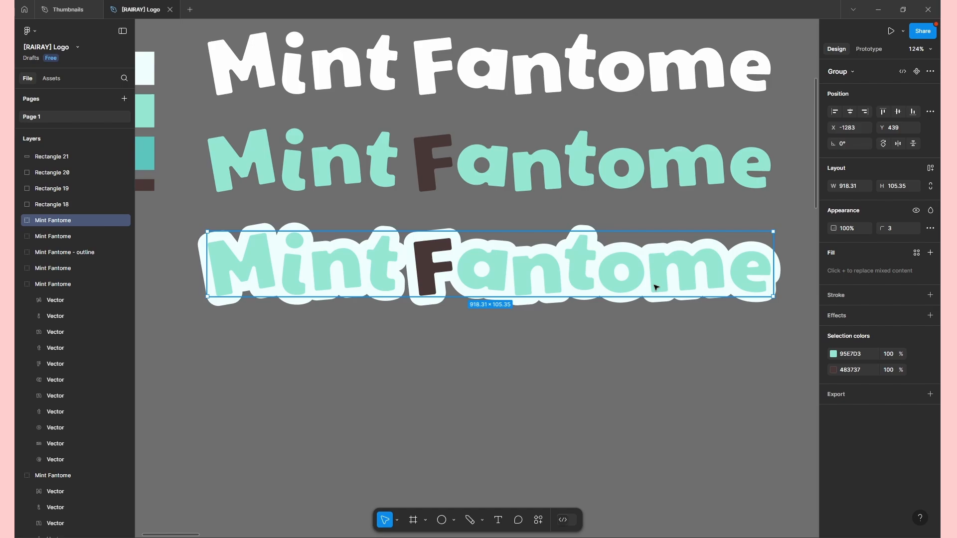
click(930, 73)
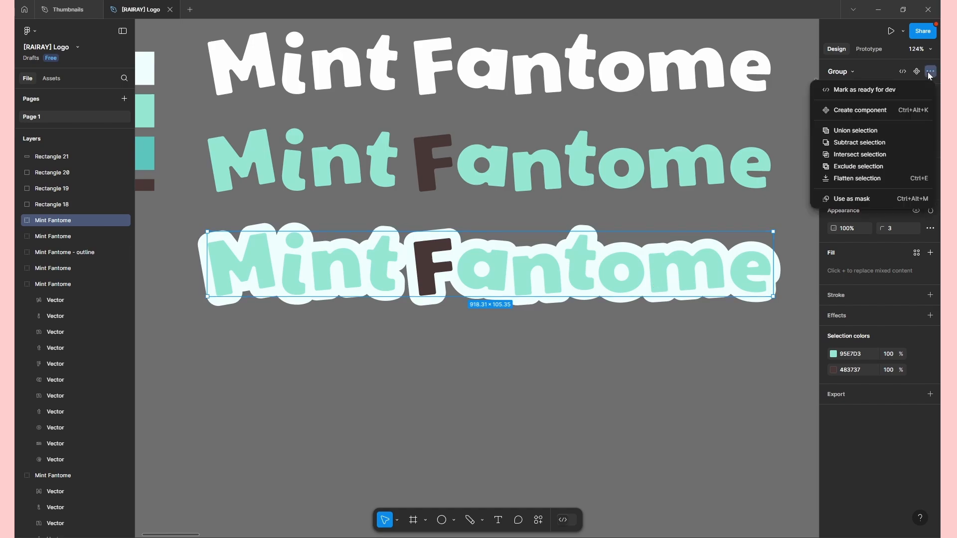
click(842, 202)
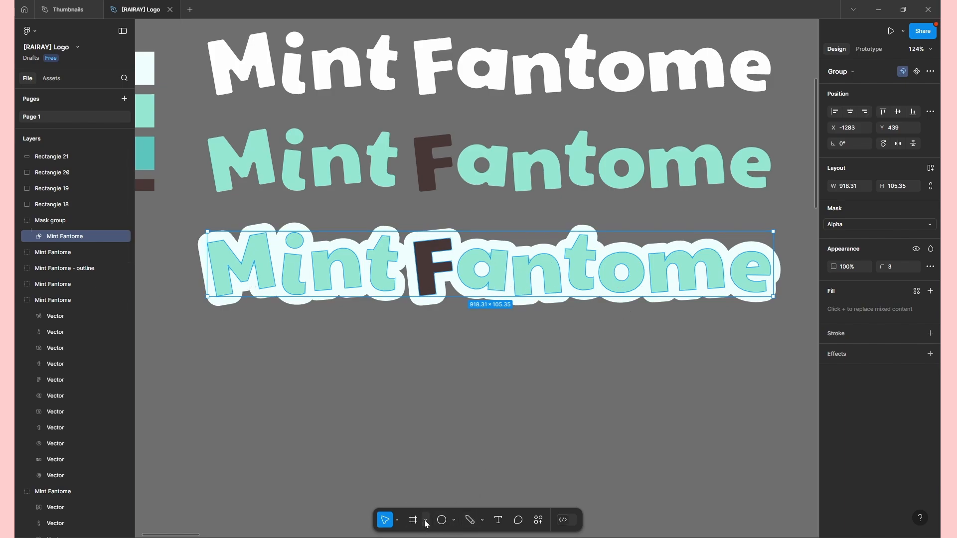
Draw a closed Pen shape in the mask group with a wavy upper edge across the lettering's middle and a straight edge below it.
click(470, 520)
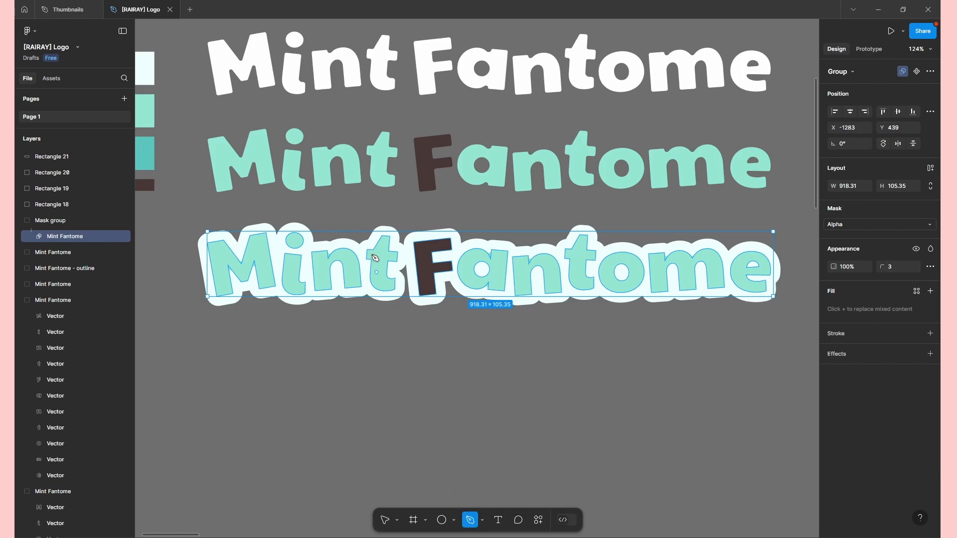
click(185, 306)
drag(268, 255, 422, 270)
drag(488, 261, 630, 267)
drag(717, 260, 763, 269)
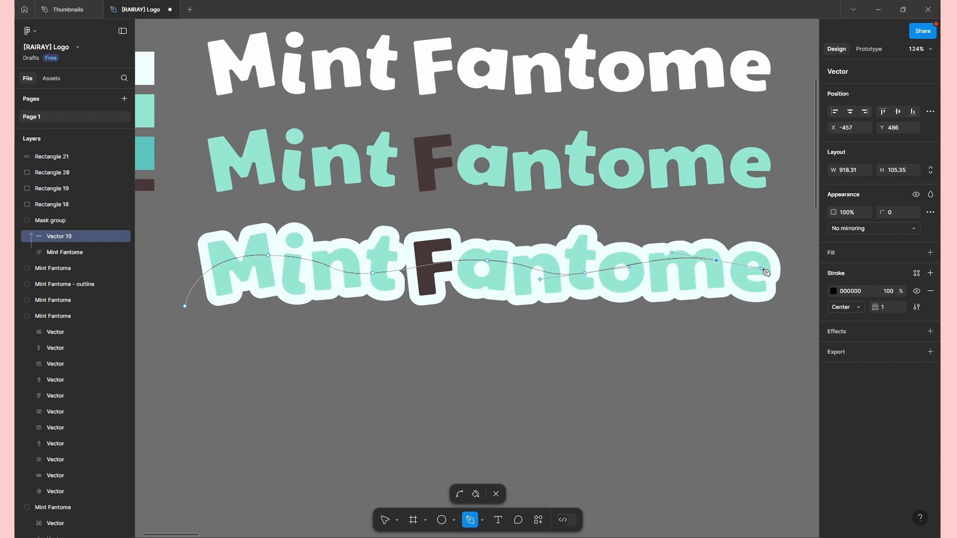
click(799, 286)
click(776, 342)
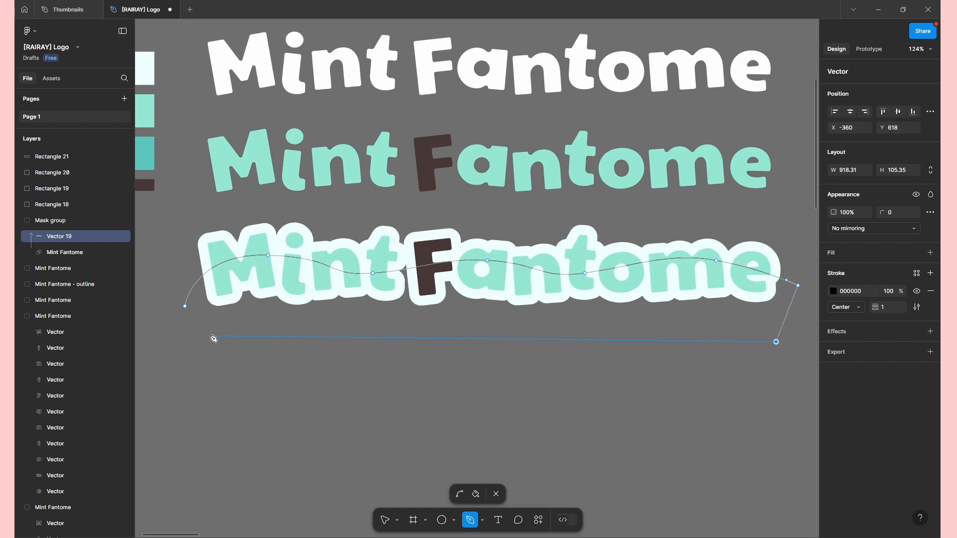
click(195, 335)
click(185, 306)
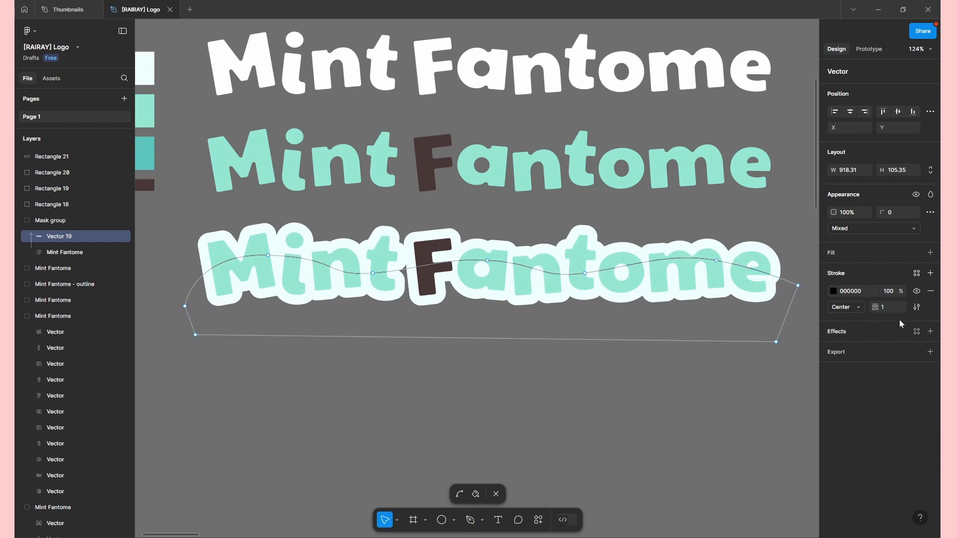
Add a fill to the wavy shape in the mask group and remove its stroke.
click(930, 253)
click(930, 312)
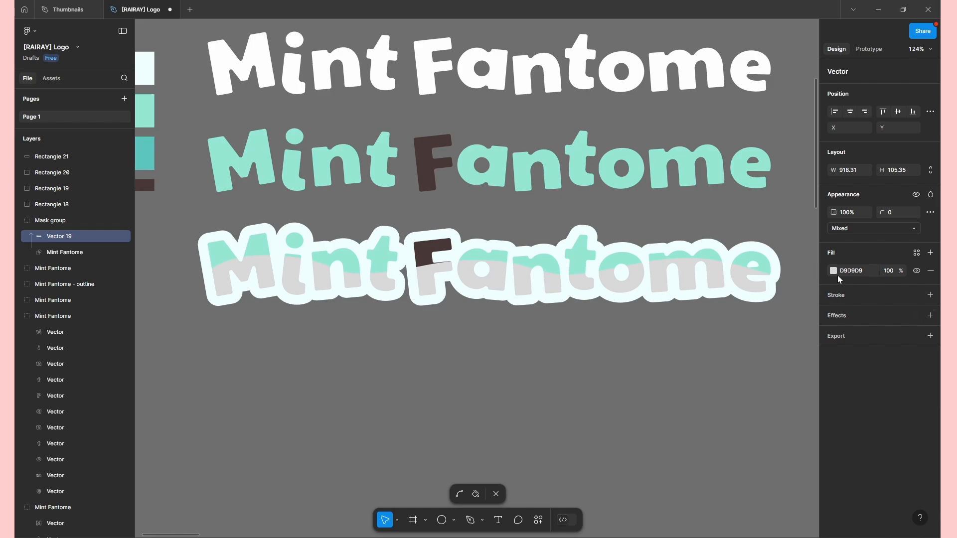
scroll(588, 295, down, 2)
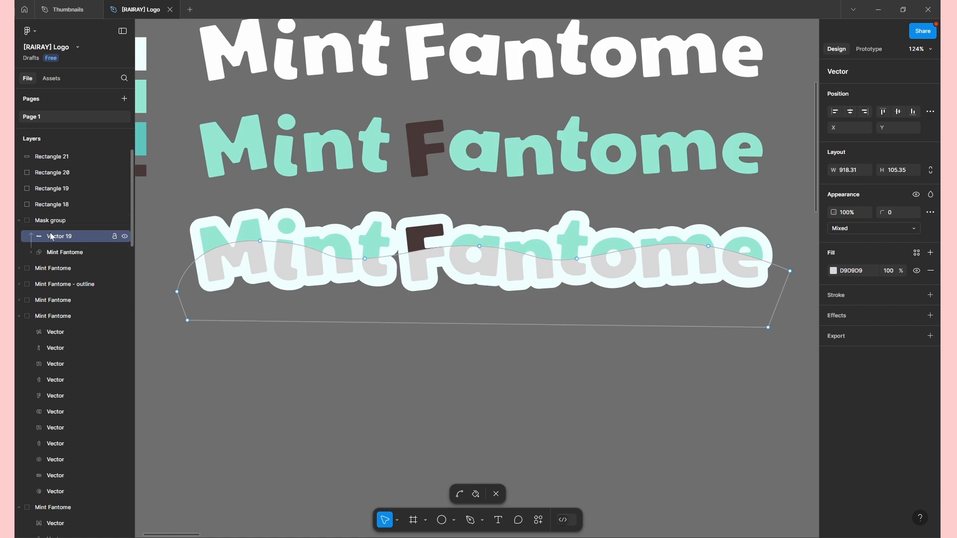
Move the straight bottom edge of the wavy shape slightly up, still below the lettering.
mouse_move(60, 237)
mouse_down()
mouse_move(62, 217)
mouse_move(71, 247)
mouse_up()
drag(727, 324, 735, 329)
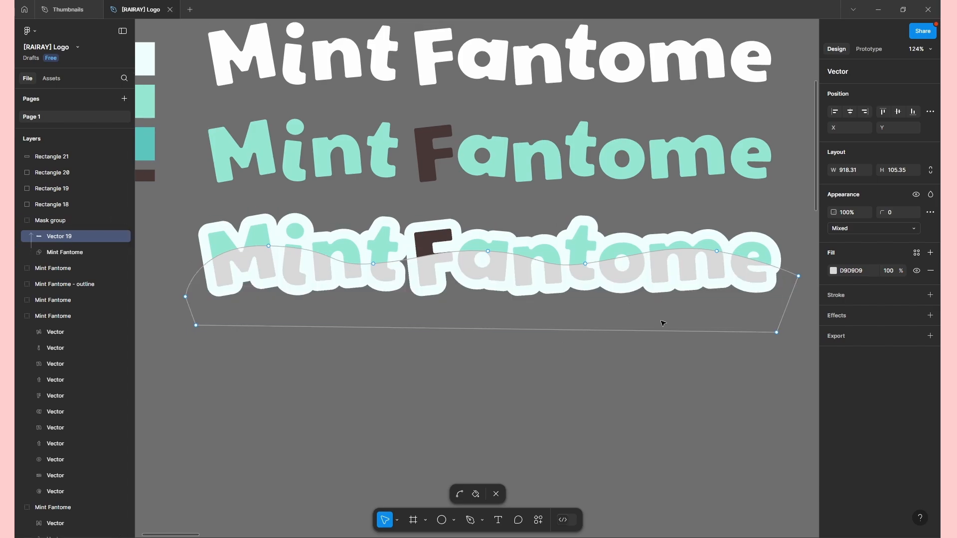
drag(667, 332, 665, 328)
drag(607, 263, 607, 263)
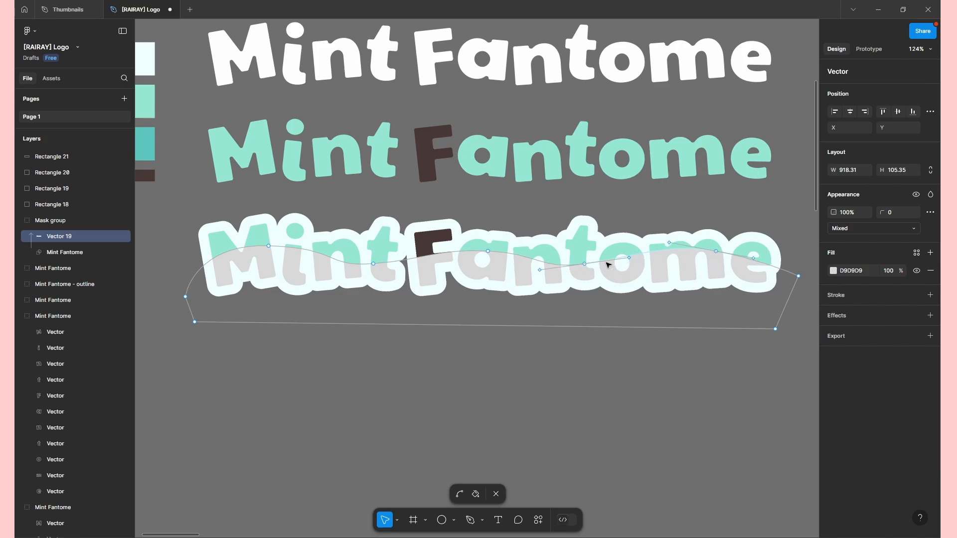
Fill the wavy shape with the colour sampled from the darker teal swatch and finish editing it.
click(833, 270)
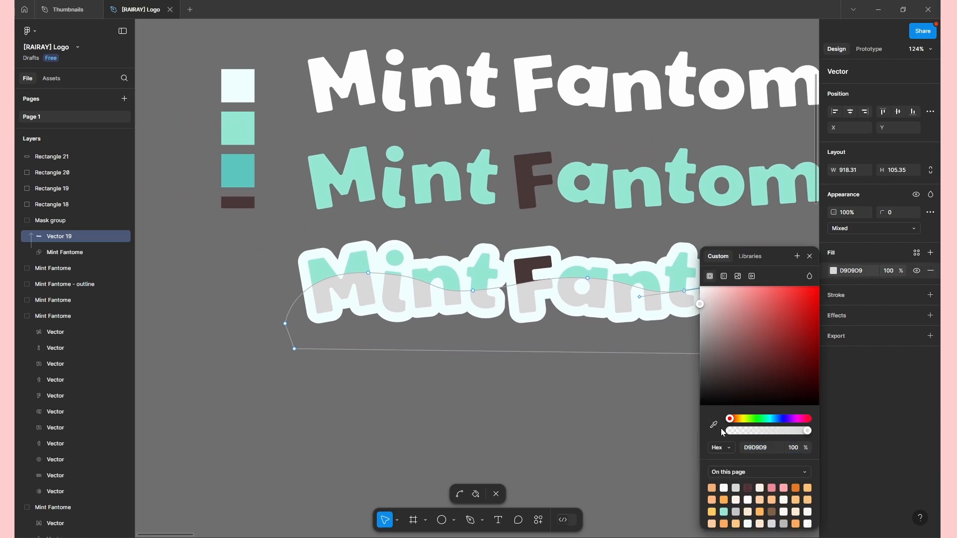
click(713, 424)
click(238, 172)
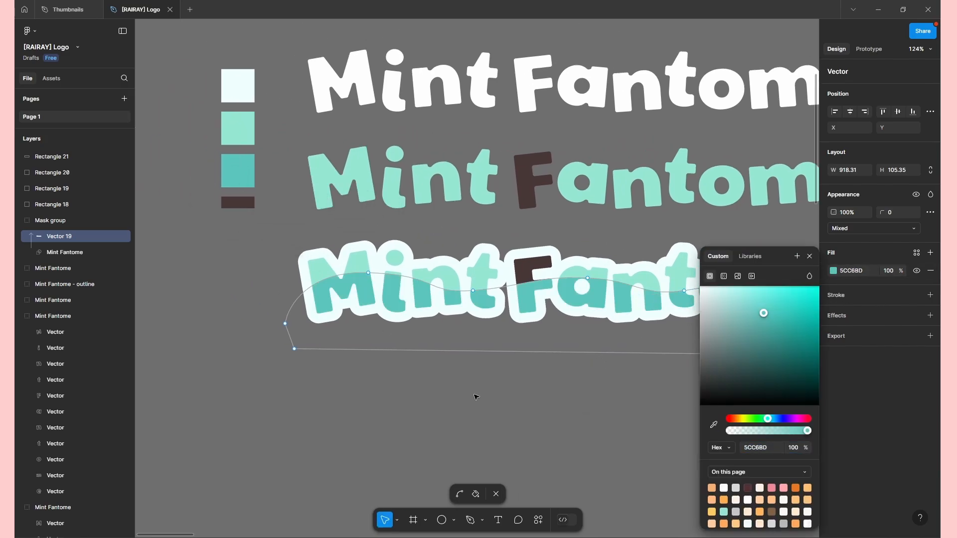
key(Escape)
click(510, 391)
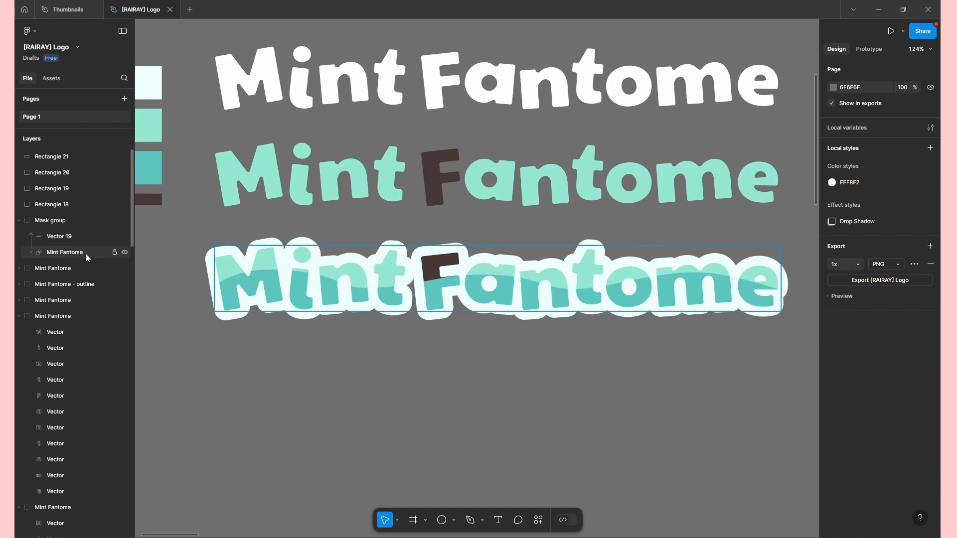
Hide the F in the lettering used as a mask, so the teal shading no longer covers that letter.
click(31, 252)
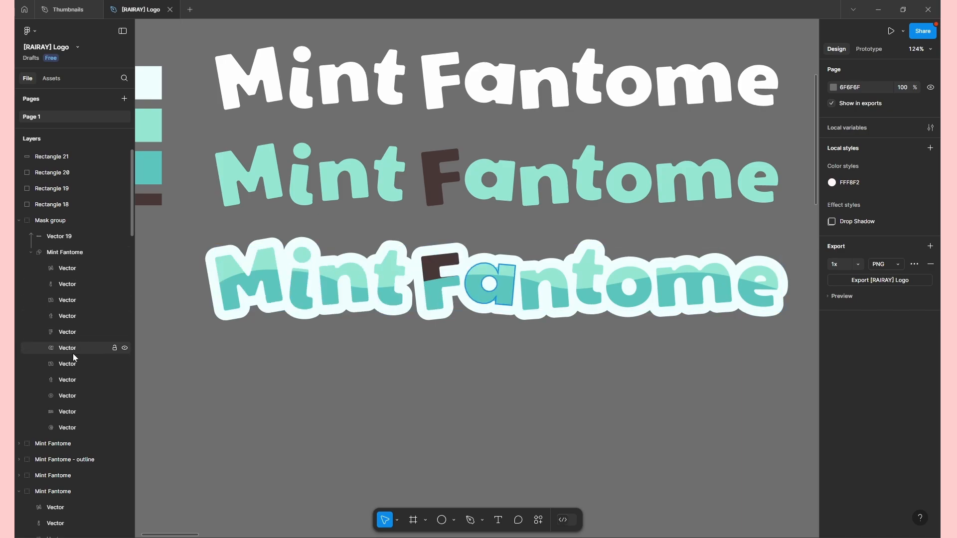
click(125, 333)
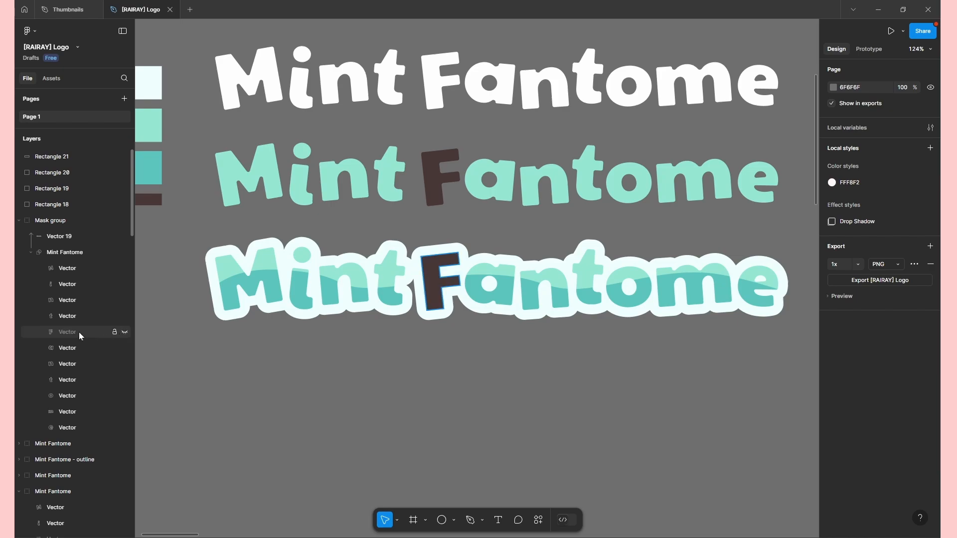
scroll(534, 371, down, 1)
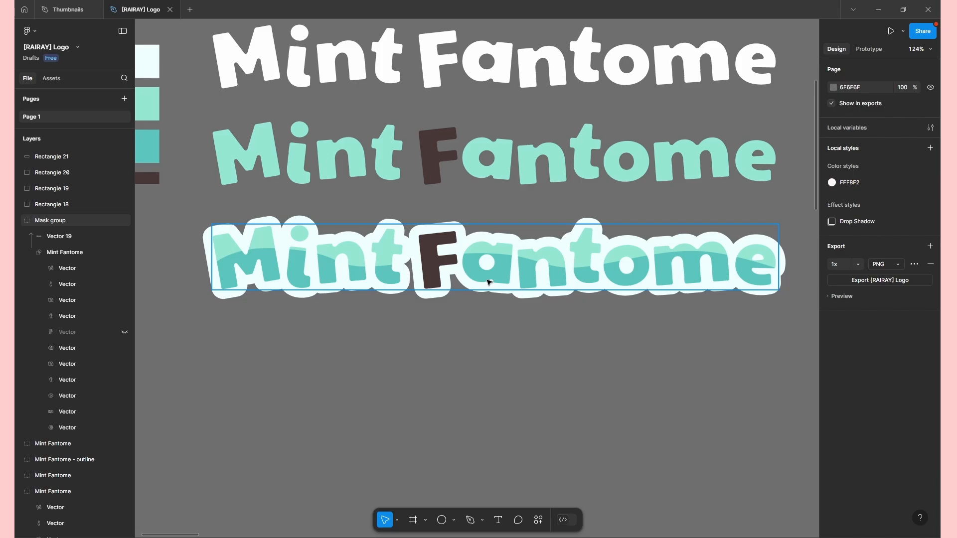
scroll(543, 327, down, 4)
scroll(543, 325, up, 5)
drag(305, 294, 381, 313)
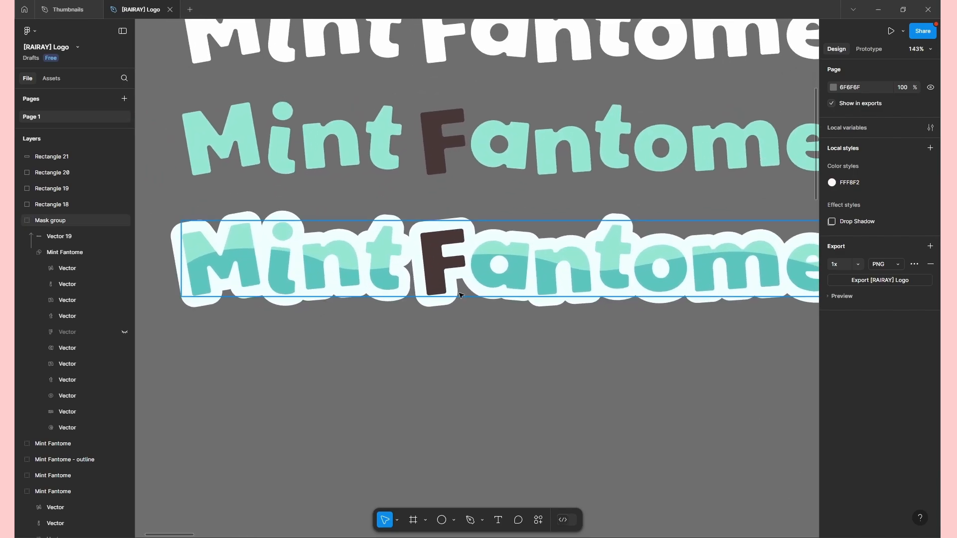
Move the hidden F out above the mask group, show it again and use it as a mask.
click(72, 332)
drag(76, 333, 62, 214)
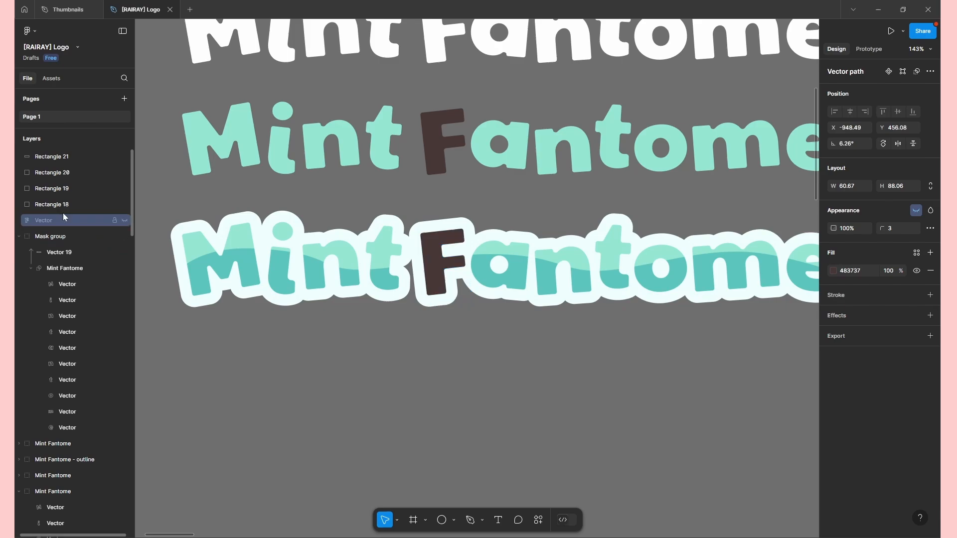
click(125, 220)
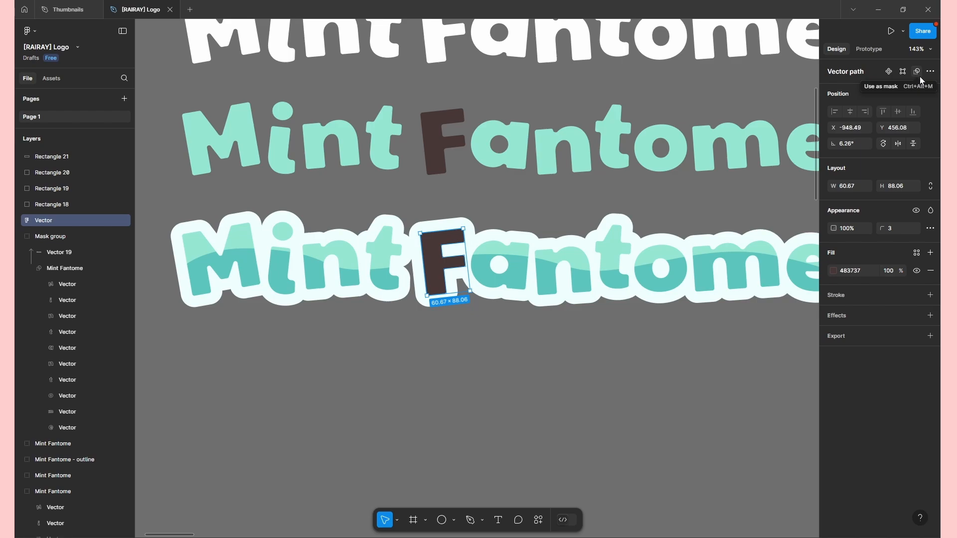
click(921, 74)
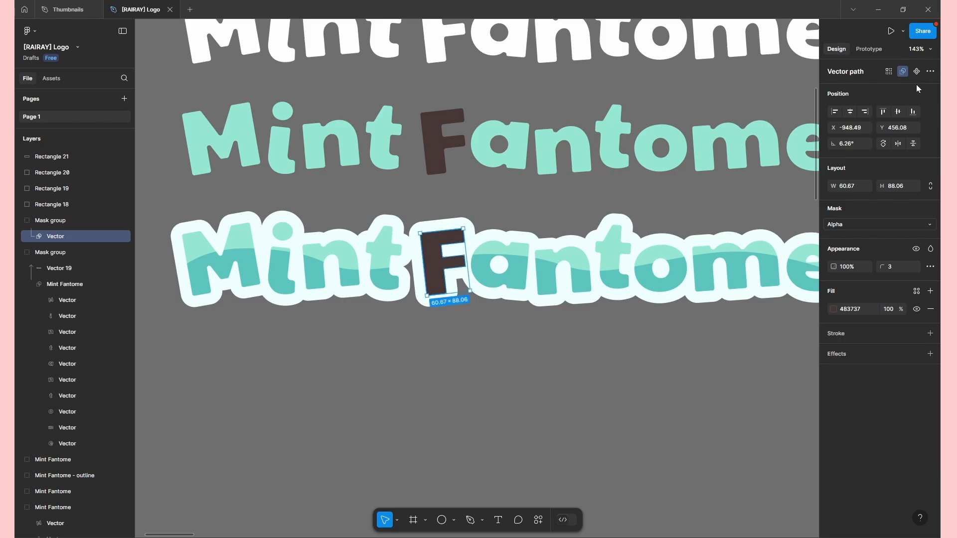
Draw a slanted straight line with the Pen tool along the F's stem, running from above the letter to below it.
scroll(502, 351, up, 5)
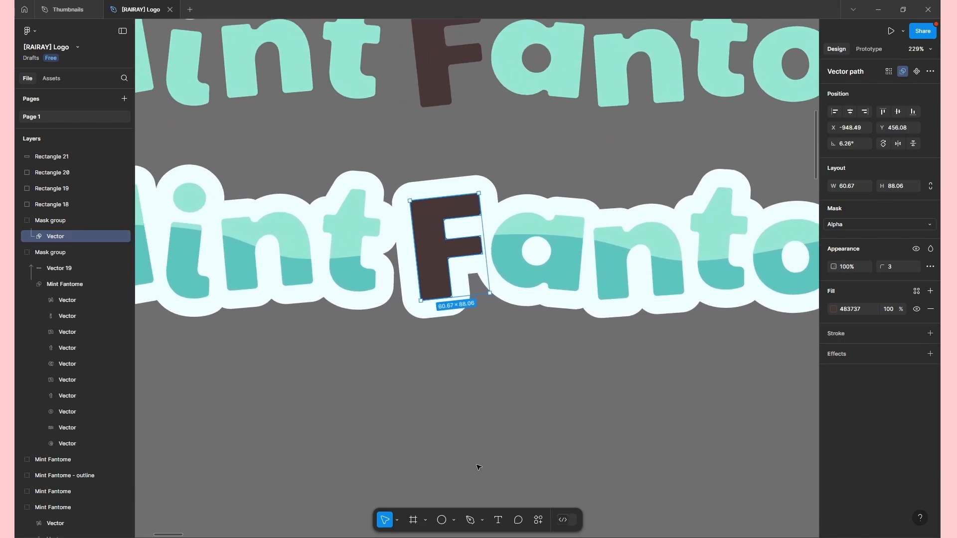
click(482, 520)
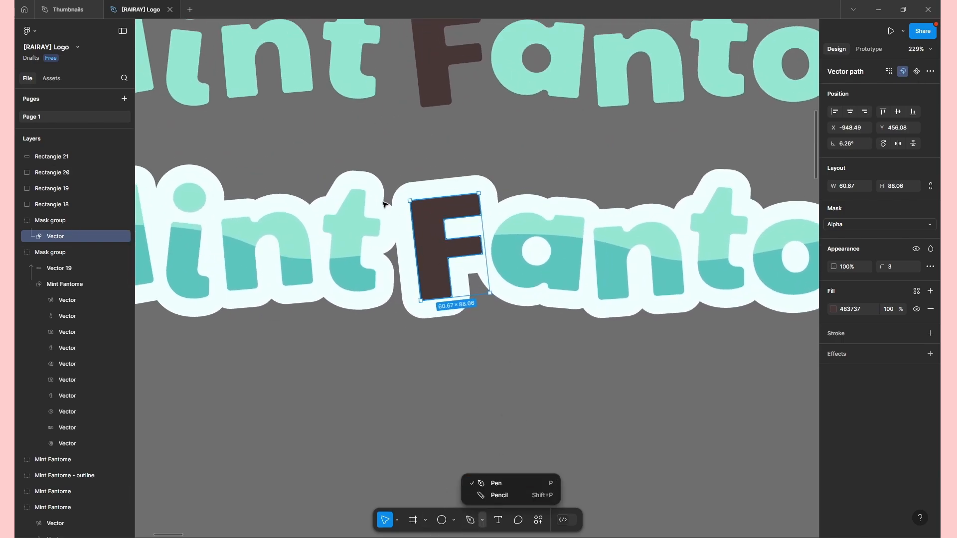
click(409, 160)
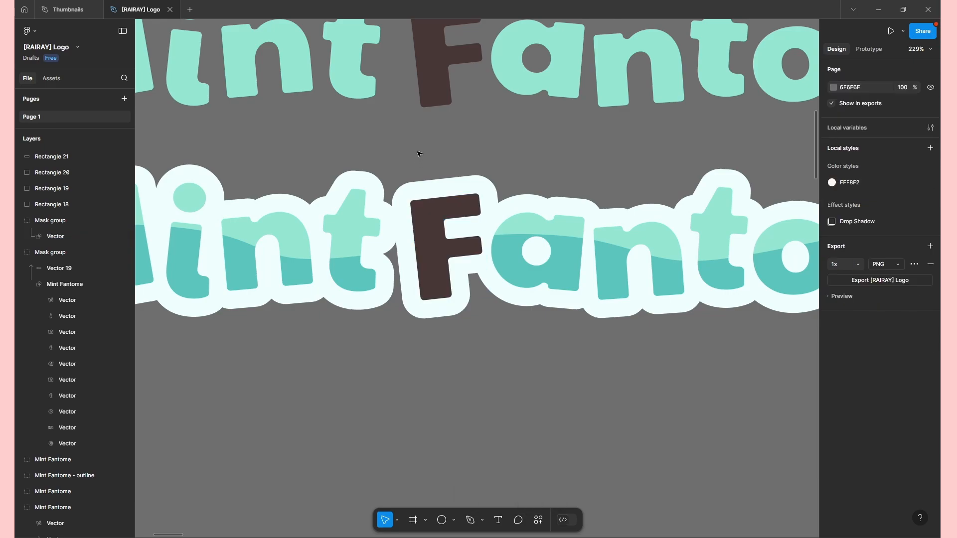
click(469, 520)
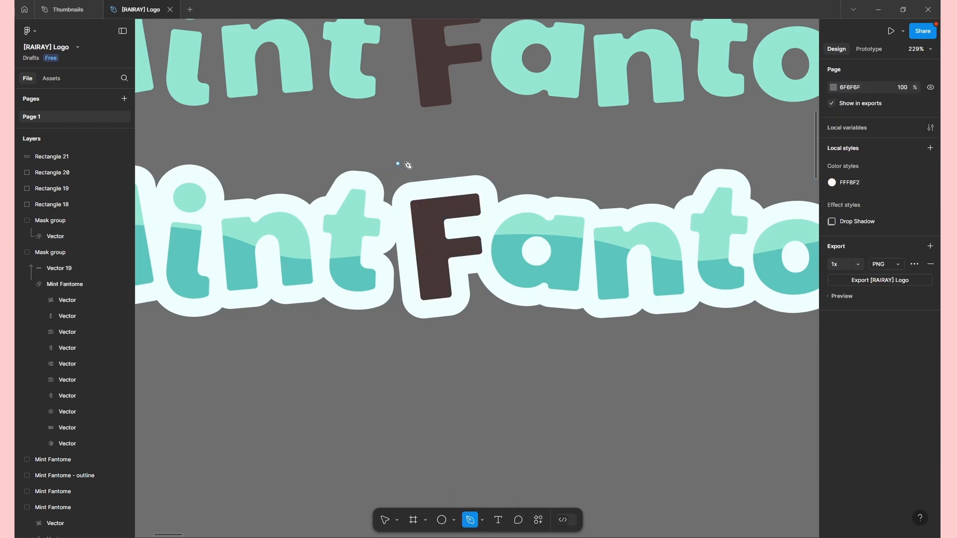
click(420, 155)
click(438, 359)
Set the line's stroke weight to 7 and its colour to 322323, a darker shade of the F's sampled brown.
click(833, 292)
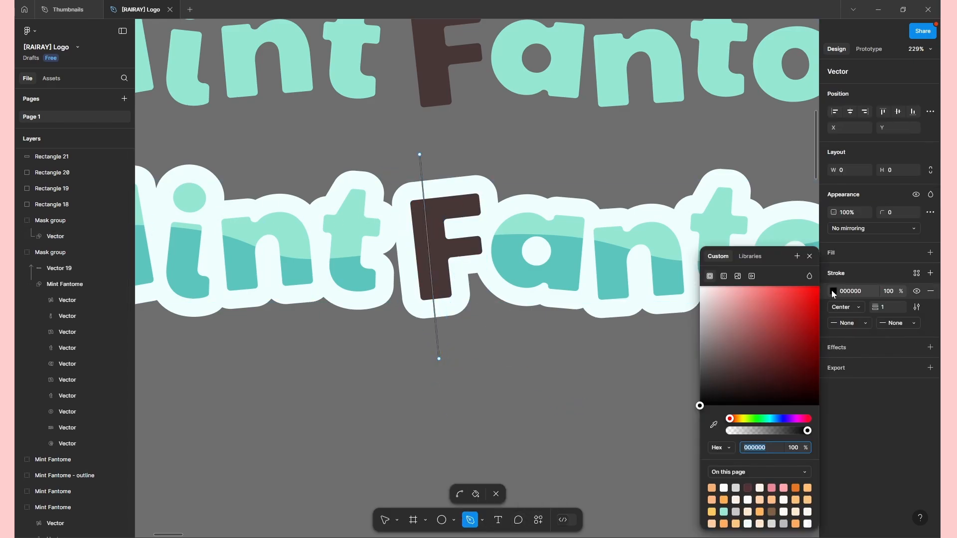
click(889, 307)
text(7)
key(Return)
click(713, 425)
click(442, 282)
drag(735, 373, 737, 383)
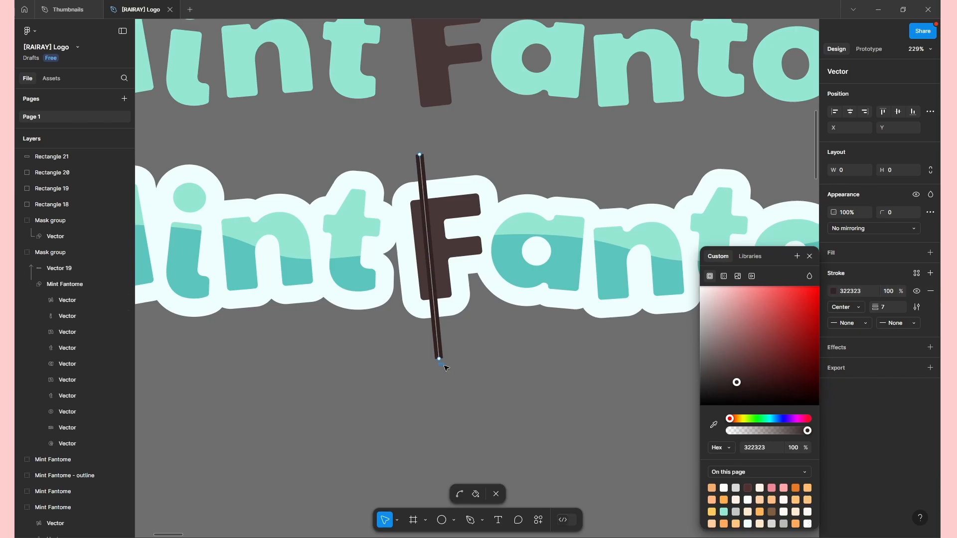
Extend the line's lower end slightly and move the line into the F's mask group.
drag(439, 359, 443, 367)
scroll(62, 236, up, 1)
drag(62, 157, 77, 245)
drag(431, 261, 410, 271)
key(ctrl+z)
scroll(78, 239, up, 2)
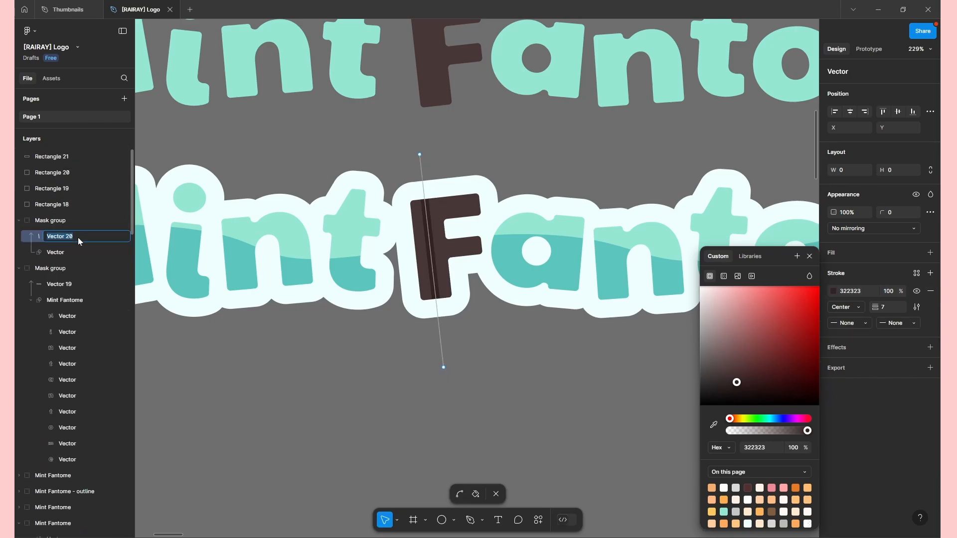
Duplicate the dark stripe twice, placing each copy about 19 px further right across the F.
click(79, 238)
key(ctrl+d)
key(shift+Right)
key(shift+Right)
key(Left)
key(ctrl+d)
key(shift+Right)
key(shift+Right)
key(Left)
Shift all three dark stripes together about 3 px left inside the F.
shift+click(59, 268)
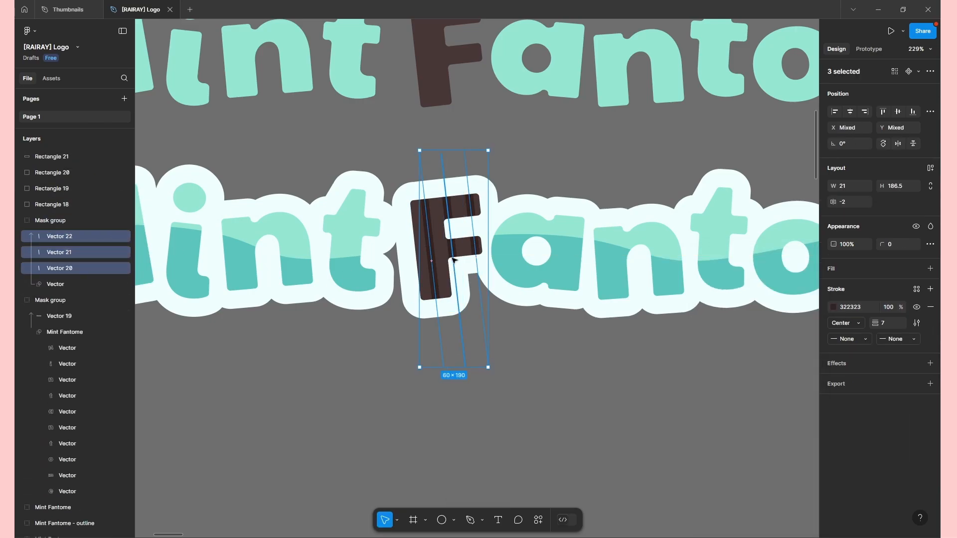
key(Left)
key(Left)
key(Left)
click(585, 352)
Examine the striped F up close and alongside the two-tone "Mint Fantome" lettering.
scroll(585, 353, down, 2)
drag(589, 348, 529, 358)
scroll(529, 360, down, 1)
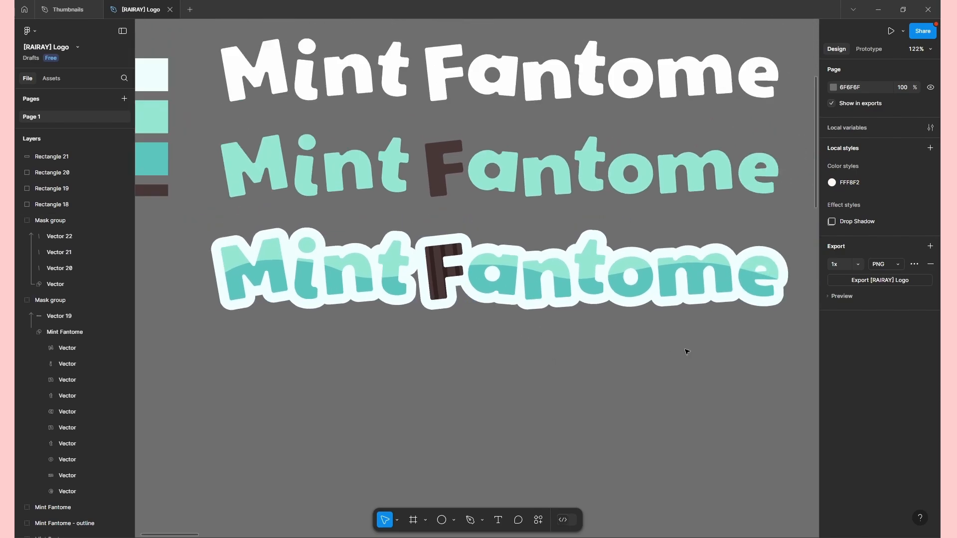
drag(687, 351, 667, 327)
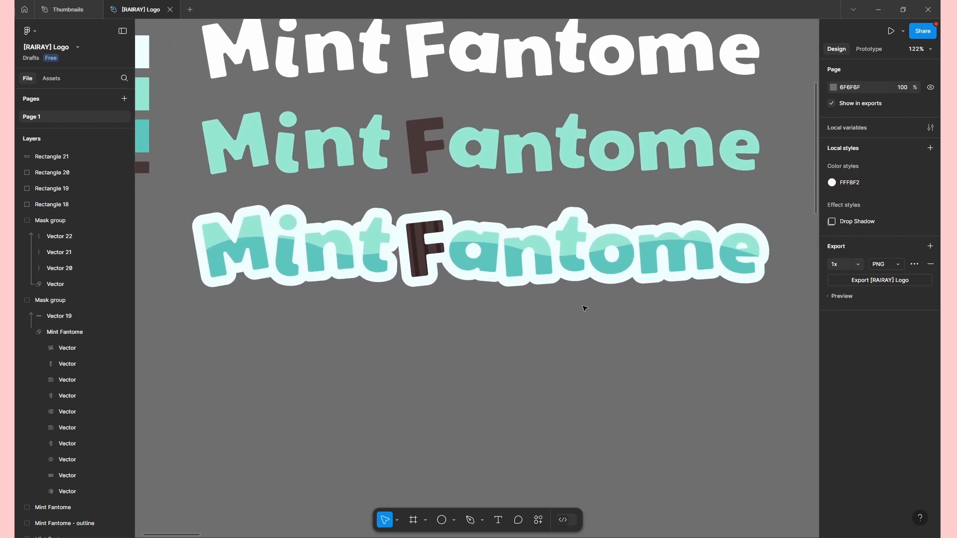
scroll(557, 306, up, 1)
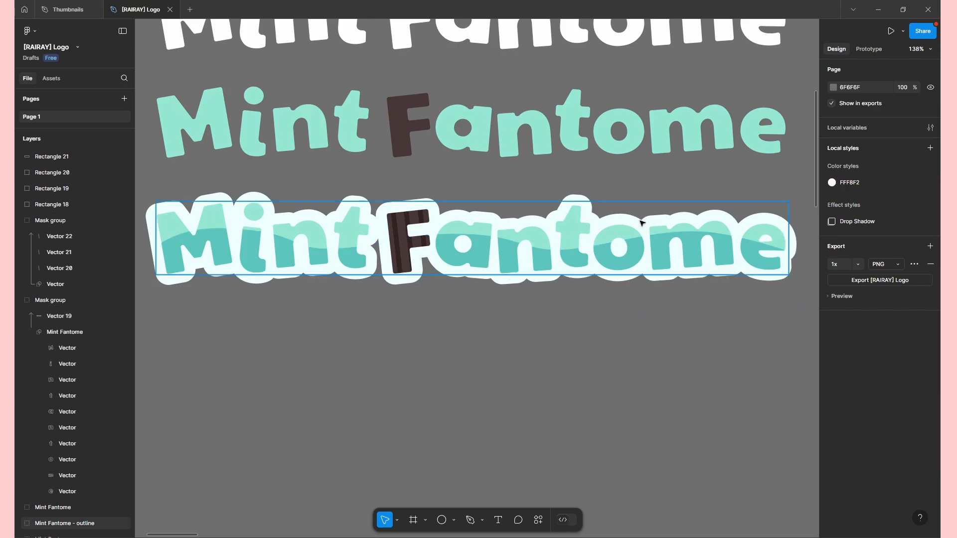
scroll(654, 237, up, 3)
drag(397, 237, 519, 212)
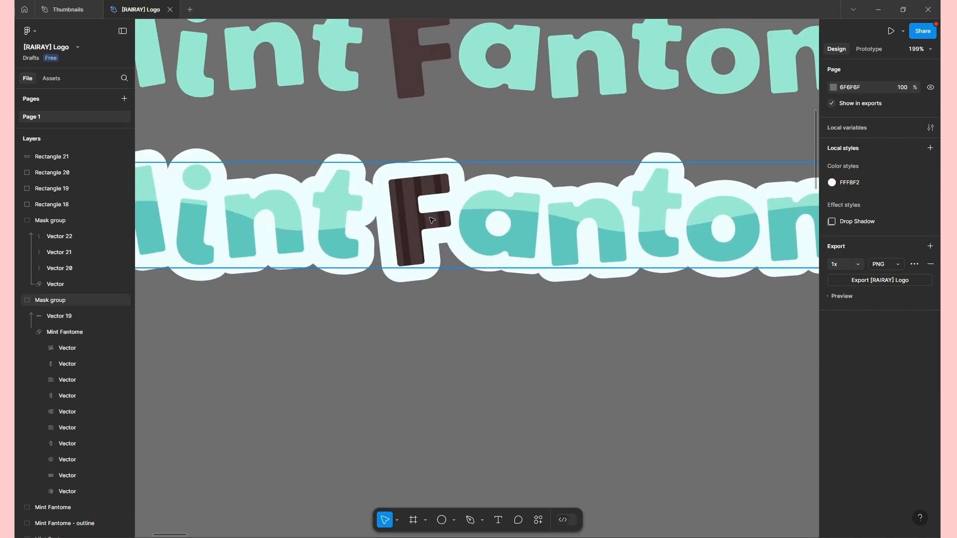
drag(477, 347, 462, 395)
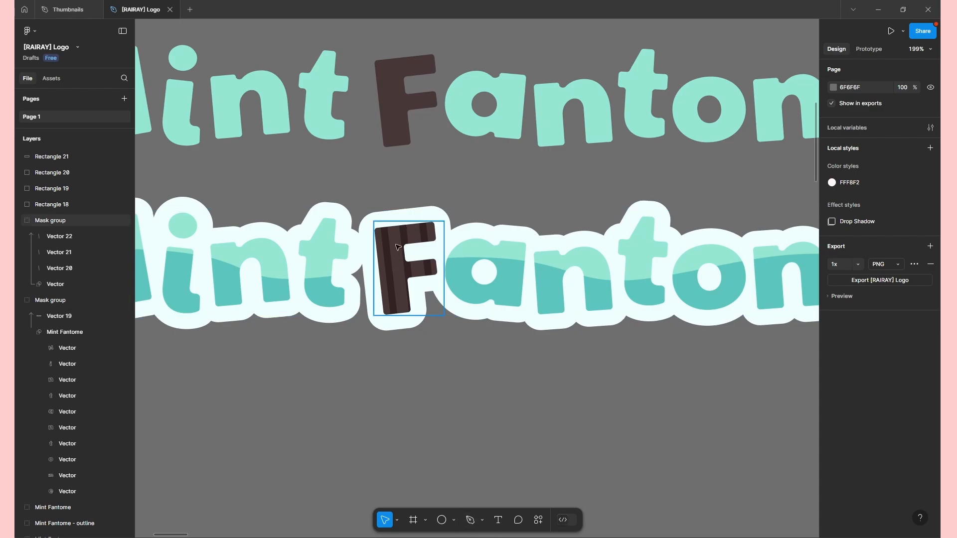
Draw a 37 × 15 rectangle in the empty area below the F.
click(455, 520)
click(476, 424)
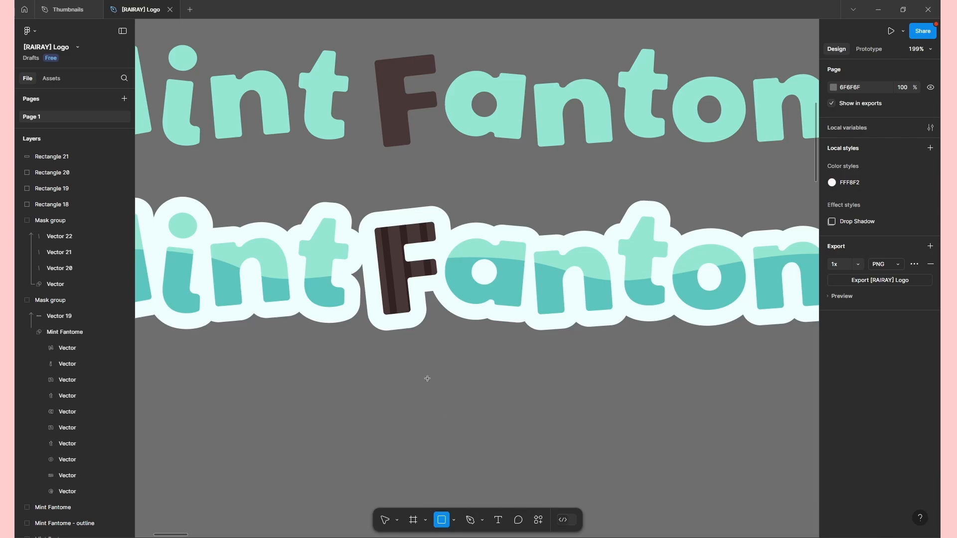
mouse_move(427, 380)
mouse_down()
mouse_move(465, 401)
mouse_move(487, 398)
mouse_move(466, 393)
mouse_up()
scroll(480, 402, up, 5)
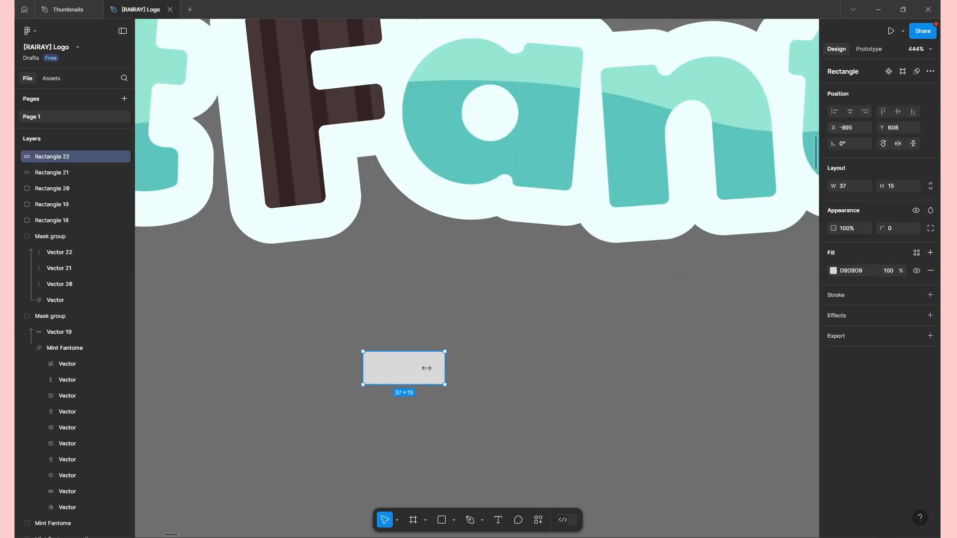
Duplicate the rectangle, rotate the copy 90° and align it to the original's right end to form a 37 × 37 corner.
key(ctrl+d)
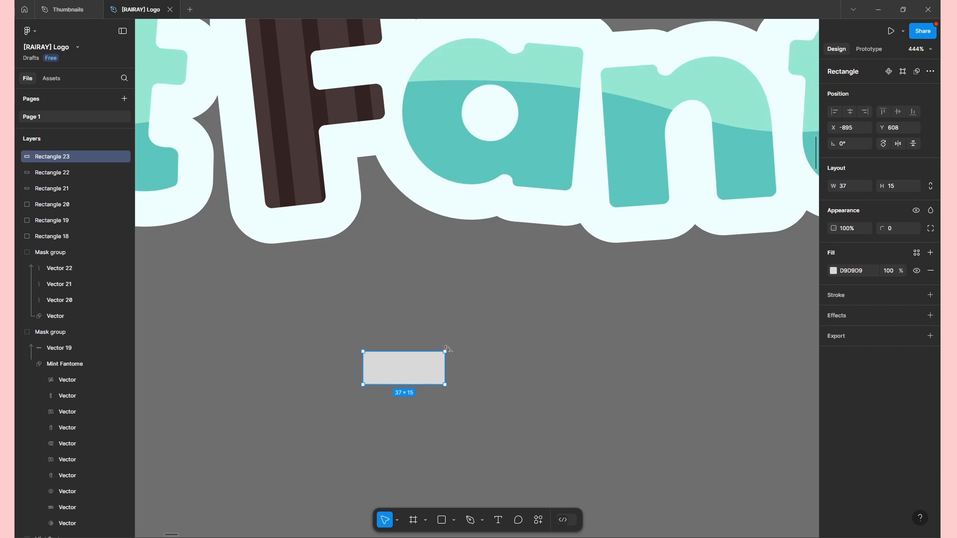
drag(448, 351, 423, 419)
drag(406, 367, 429, 392)
drag(477, 458, 355, 335)
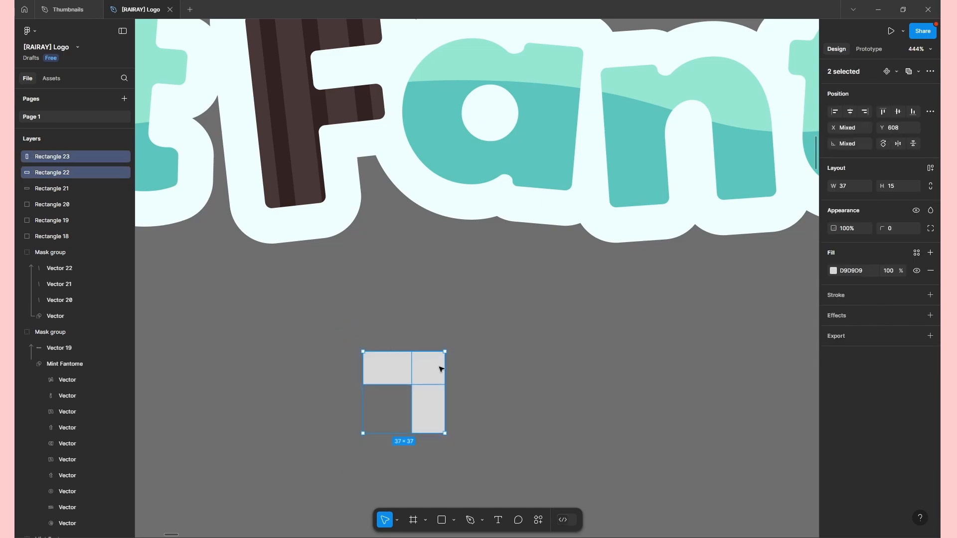
Rotate both rectangles together 45° into an upward-pointing chevron and combine them with Union.
scroll(471, 363, down, 2)
drag(511, 301, 479, 276)
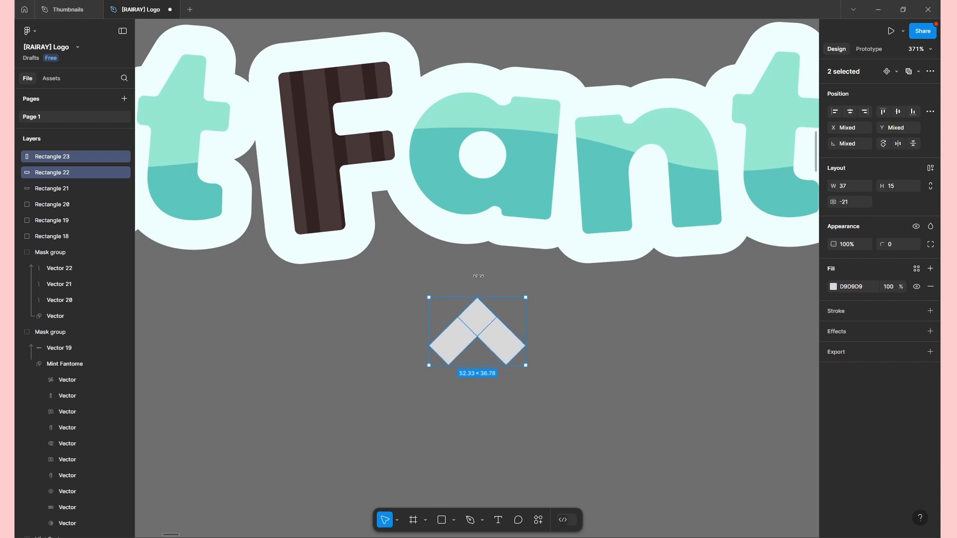
click(919, 72)
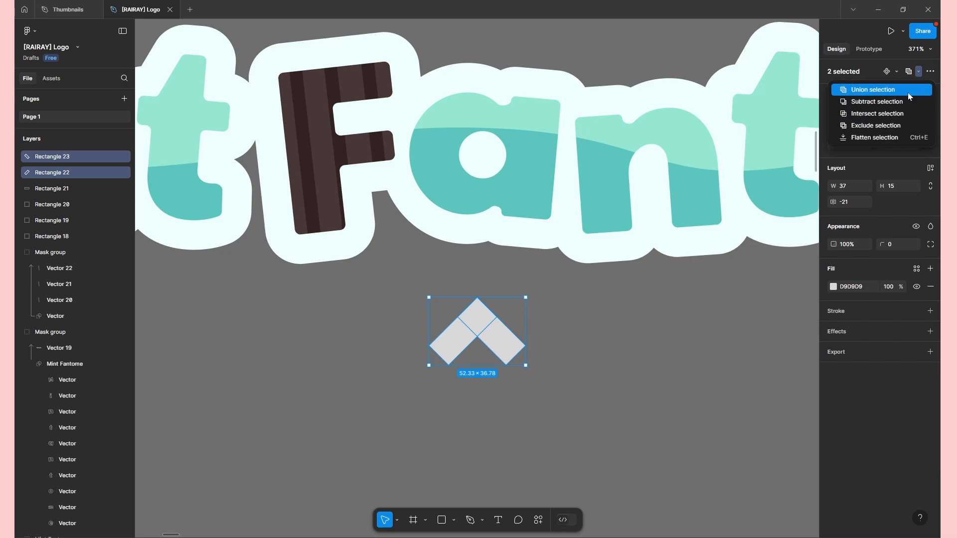
click(909, 94)
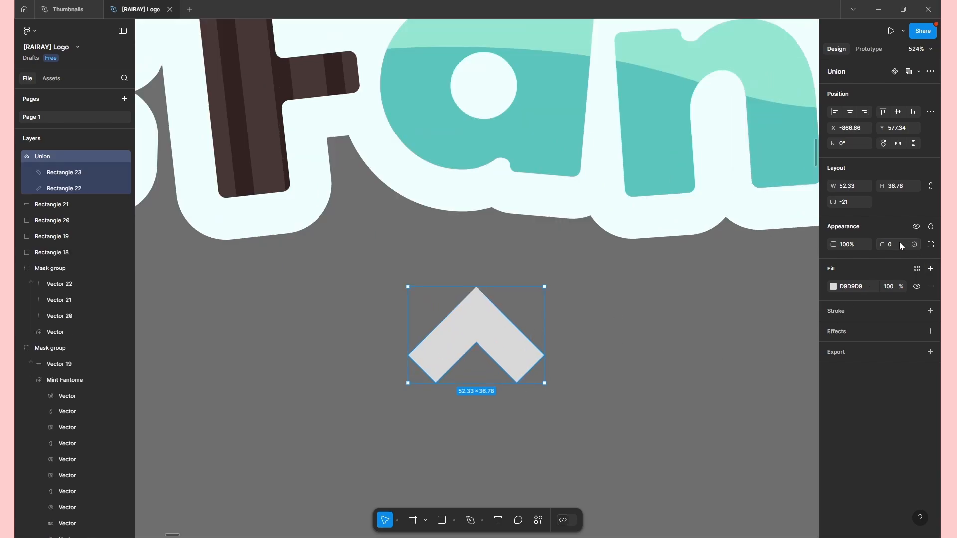
drag(882, 245, 922, 250)
right_click(482, 329)
click(534, 354)
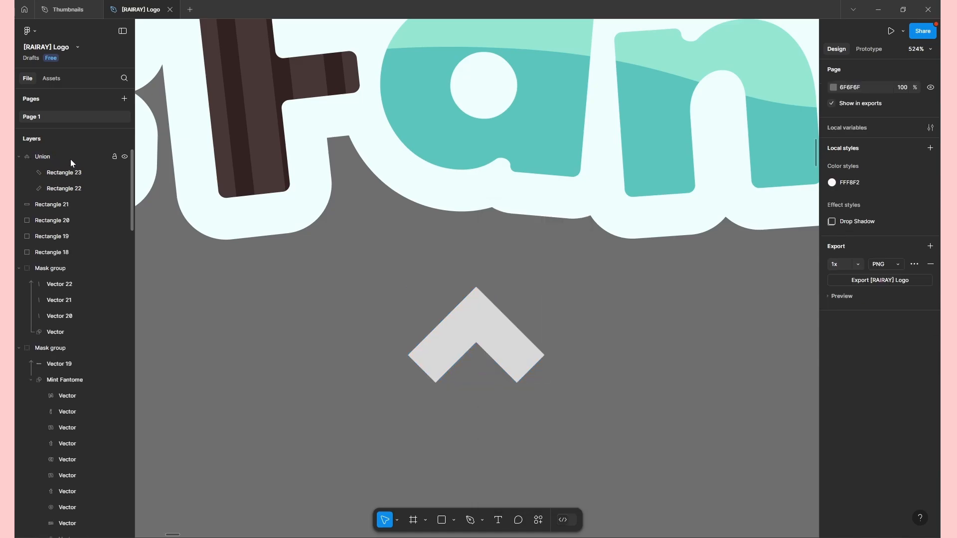
Flatten the chevron union into one vector and round all its points with a corner radius of 3.
click(71, 158)
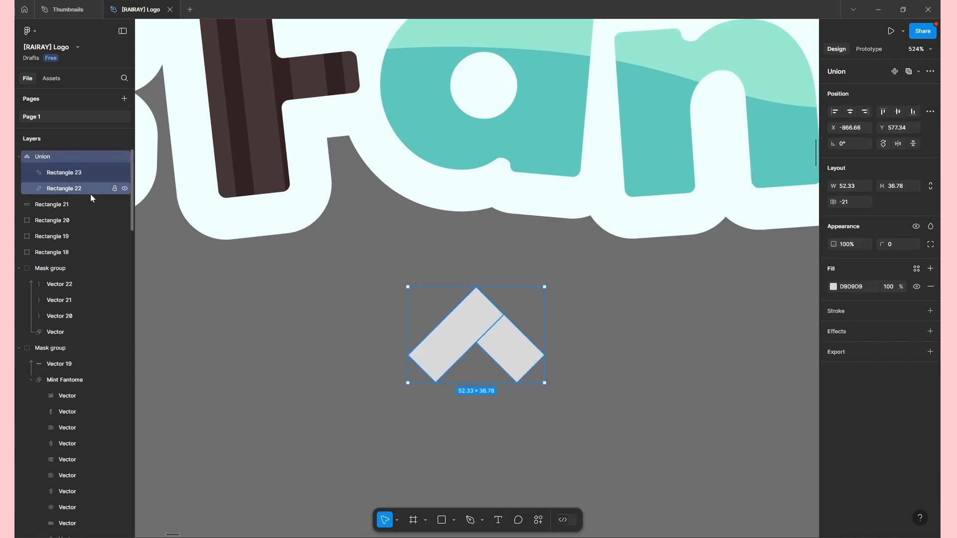
right_click(501, 328)
click(543, 351)
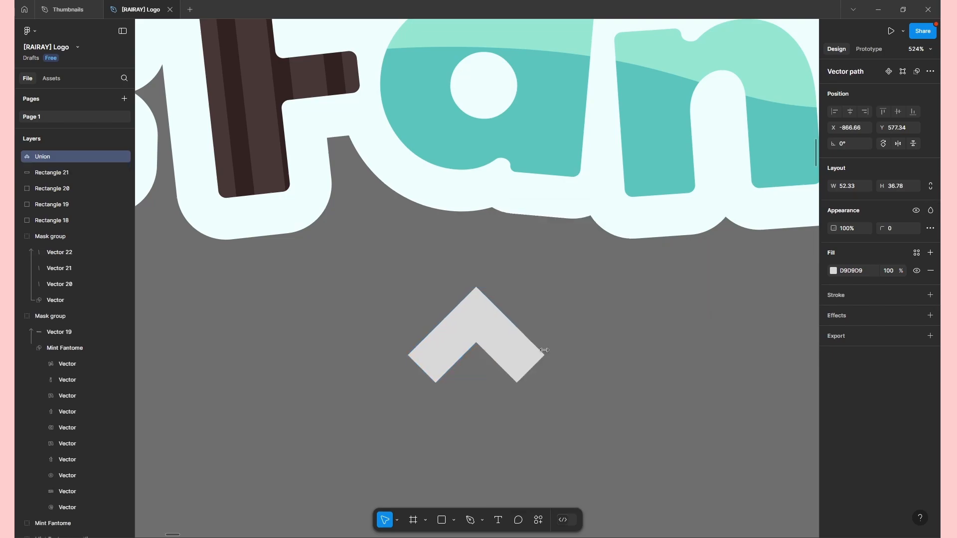
double_click(502, 324)
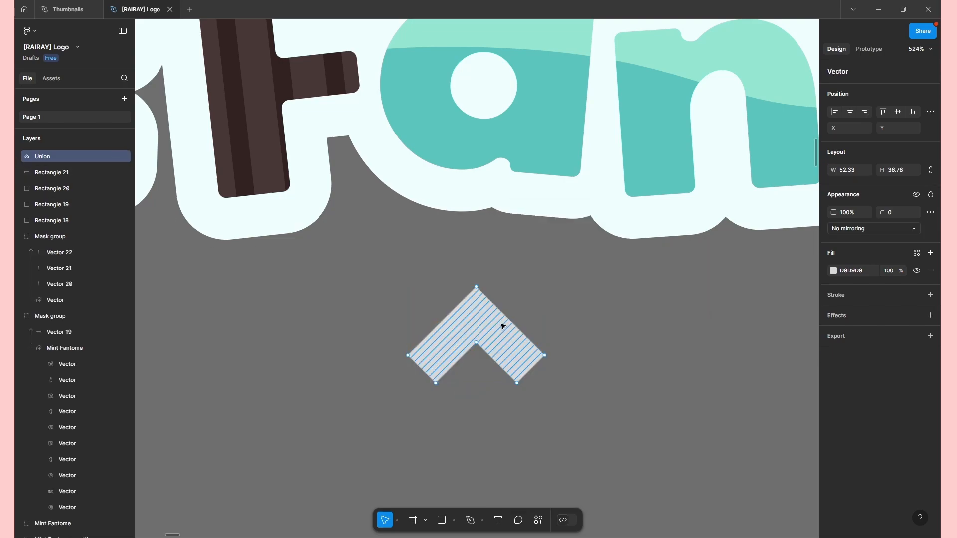
drag(588, 423, 393, 271)
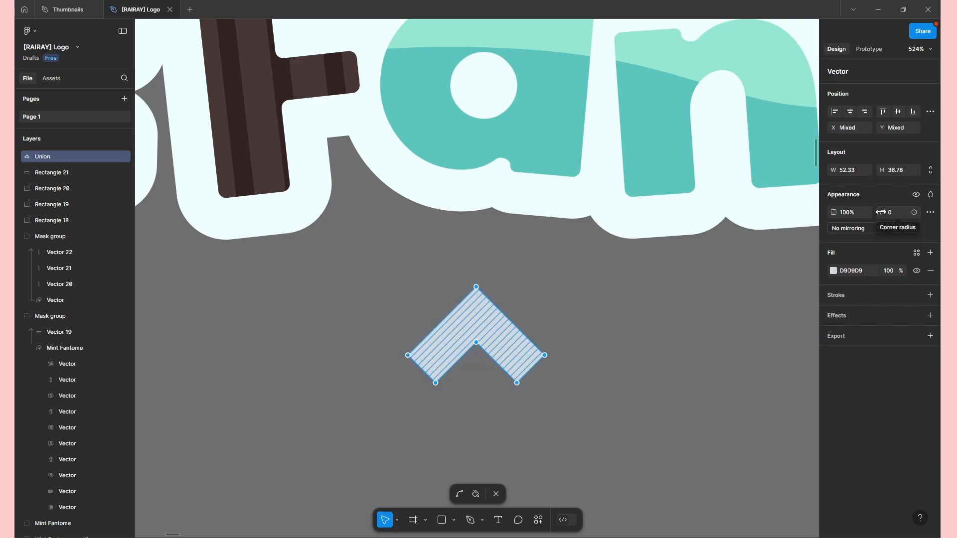
drag(881, 211, 917, 219)
click(626, 378)
scroll(624, 366, down, 5)
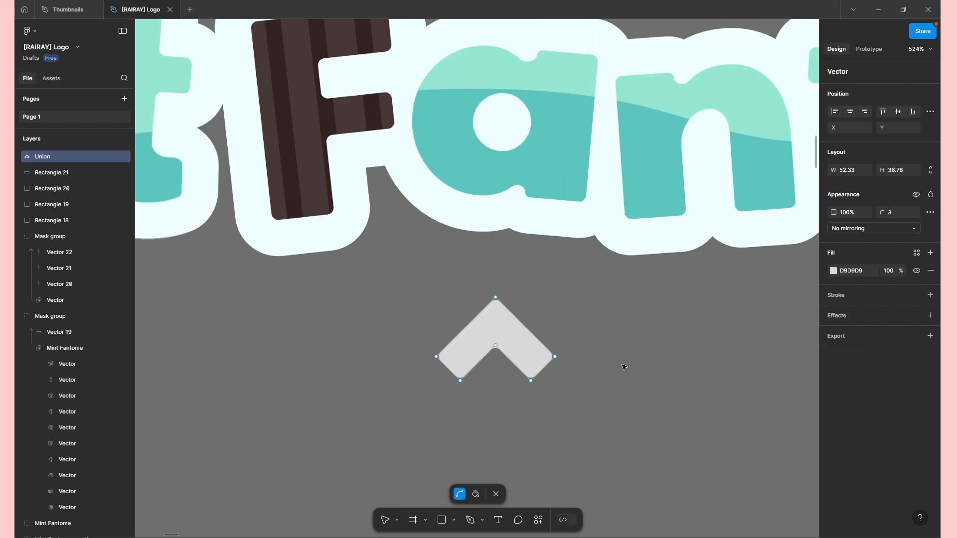
Place the chevron above the "o" of the outlined Fantome as a circumflex, tilted 1.94° and filled with 483737.
drag(669, 340, 609, 338)
drag(521, 353, 739, 213)
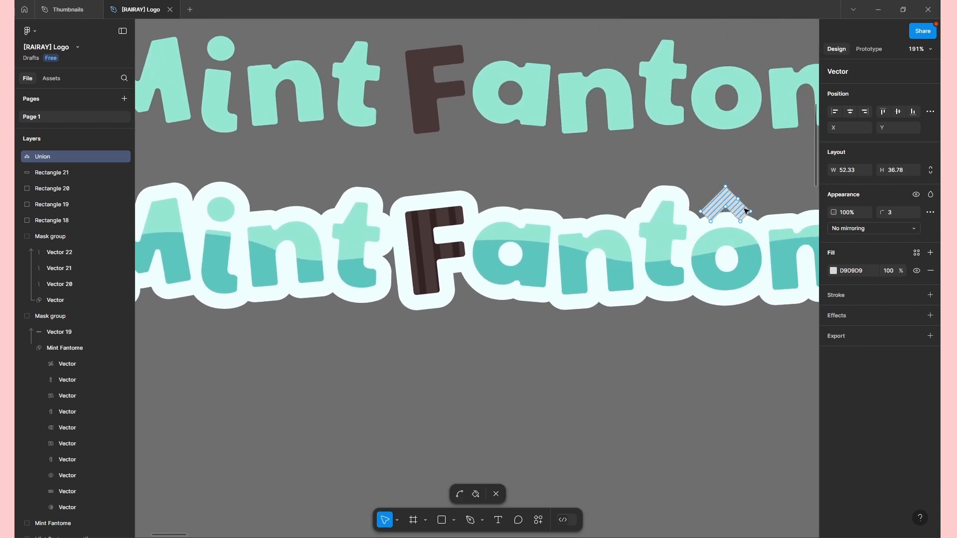
key(Escape)
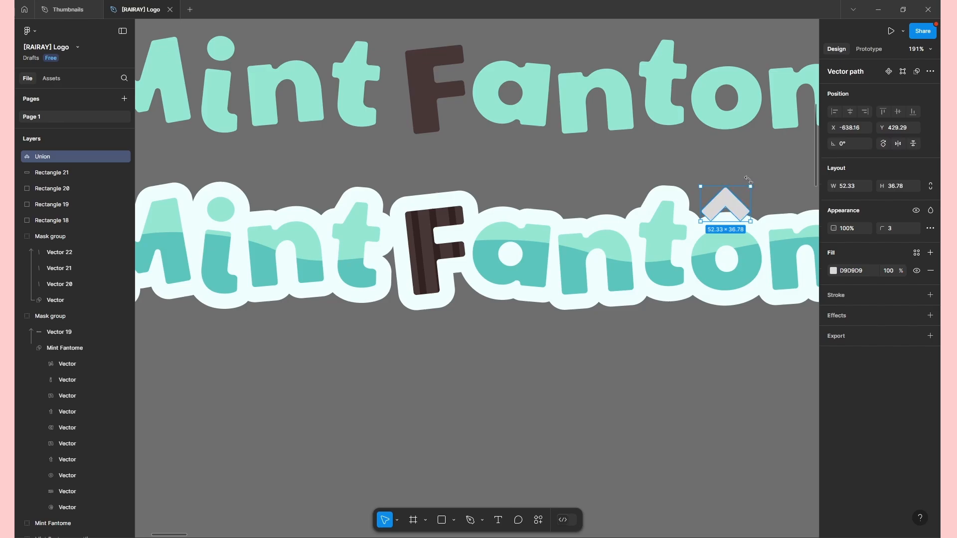
key(Escape)
click(739, 199)
scroll(739, 198, up, 3)
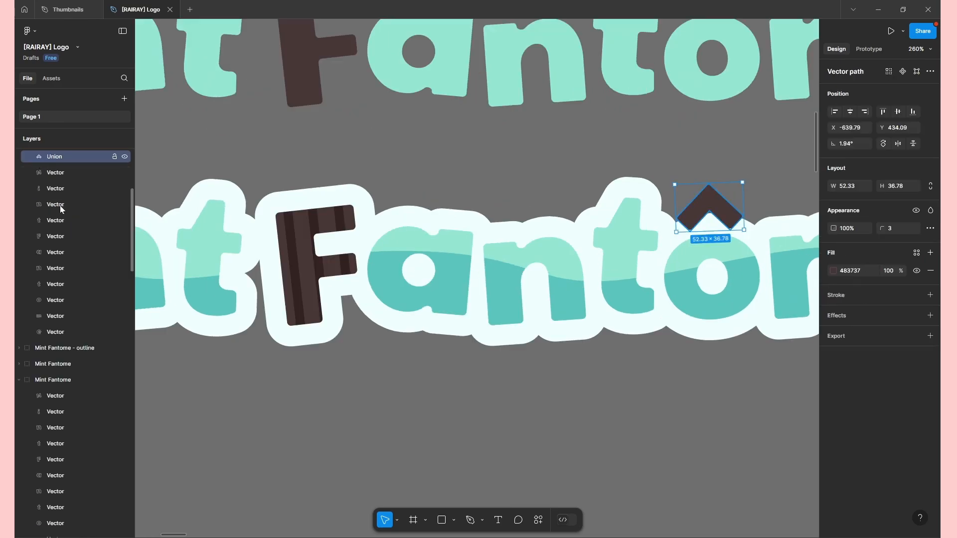
Paste a copy of the chevron into the "Mint Fantome - outline" group.
click(61, 350)
key(ctrl+v)
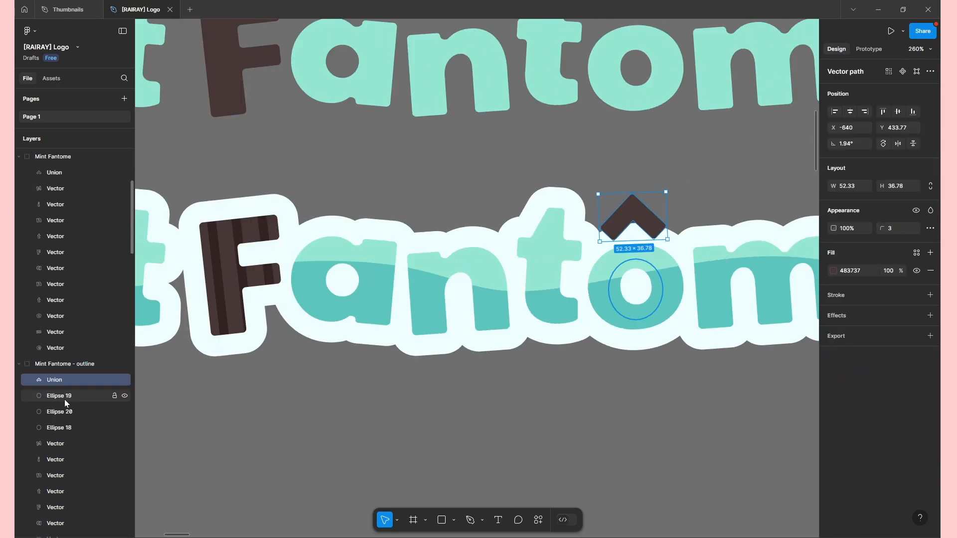
click(64, 399)
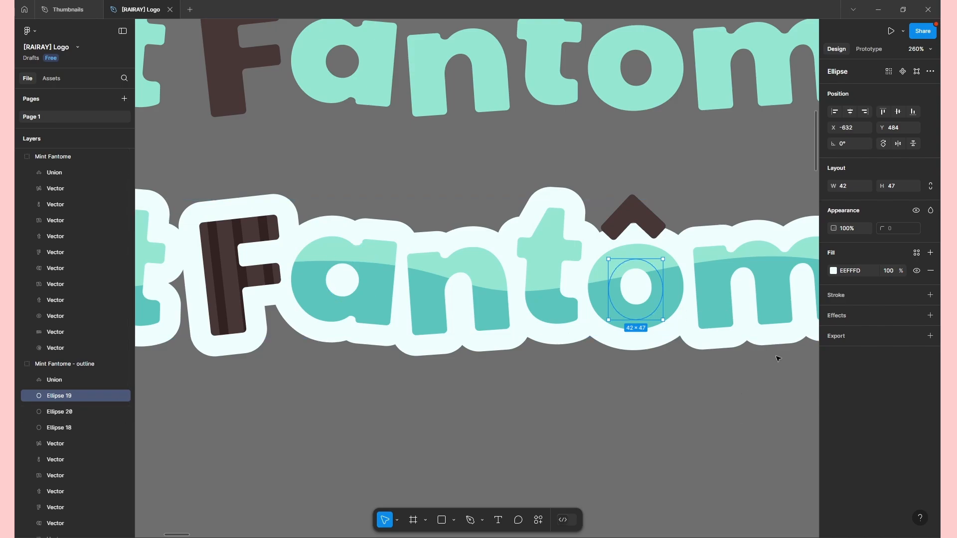
Try adding the outline group's EEFFFD stroke to its chevron copy and undo the attempt.
click(70, 364)
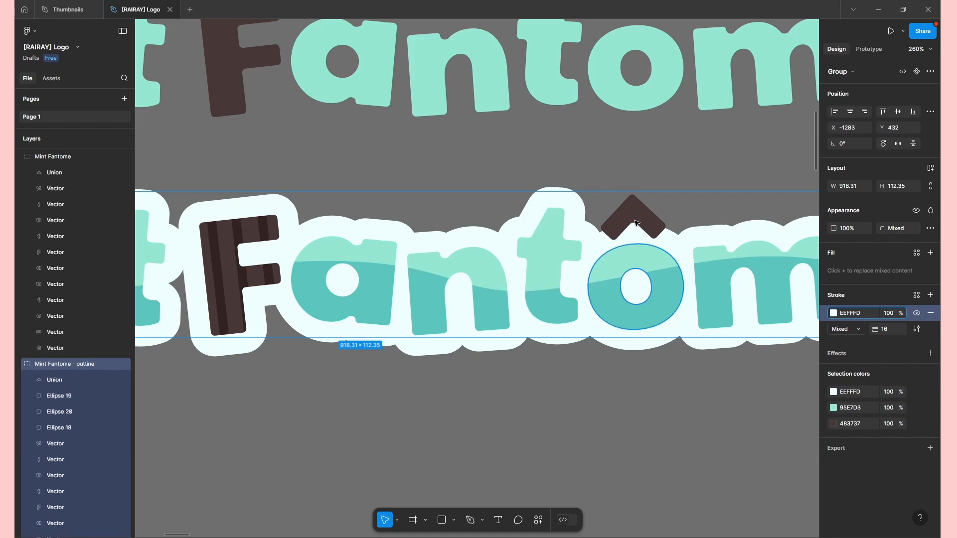
click(100, 380)
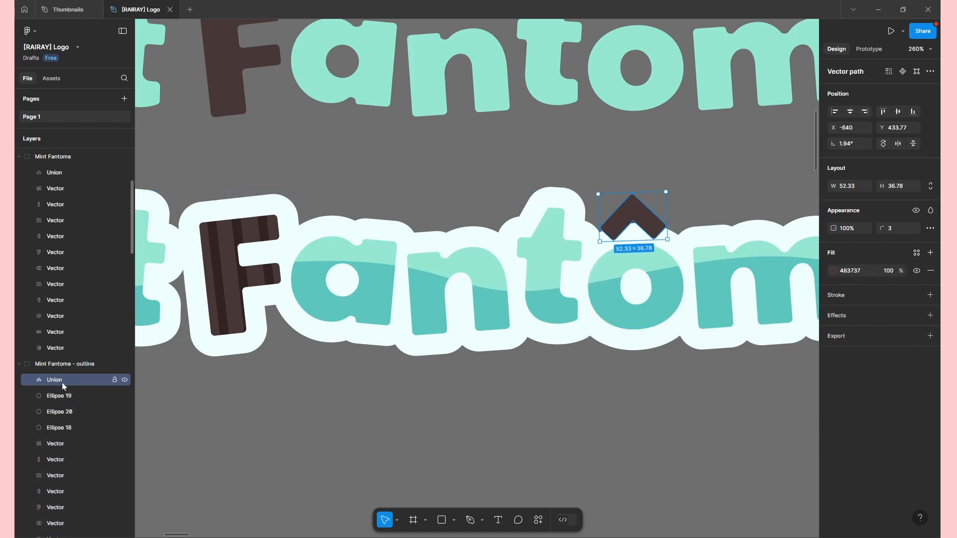
click(824, 271)
click(832, 298)
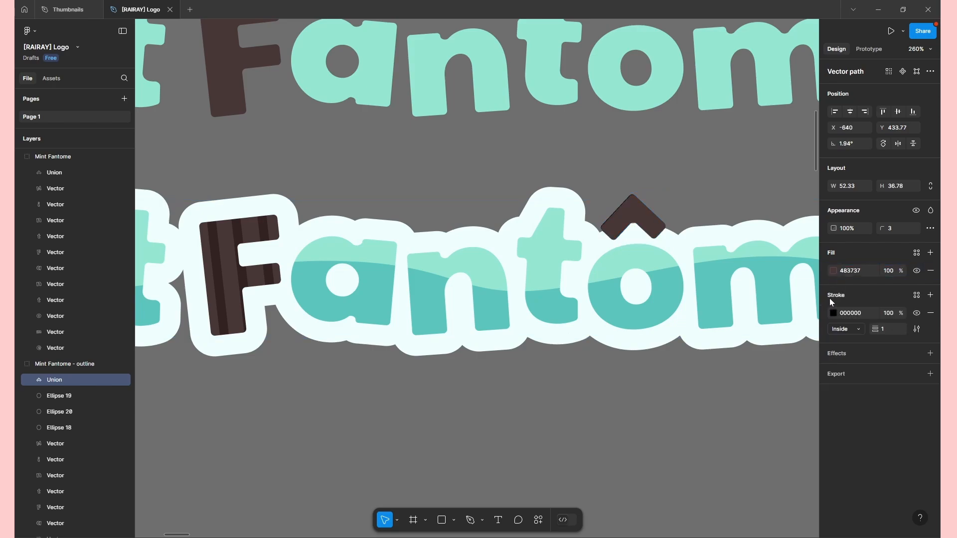
click(826, 310)
key(ctrl+v)
click(932, 331)
key(ctrl+z)
key(ctrl+z)
key(ctrl+z)
key(ctrl+z)
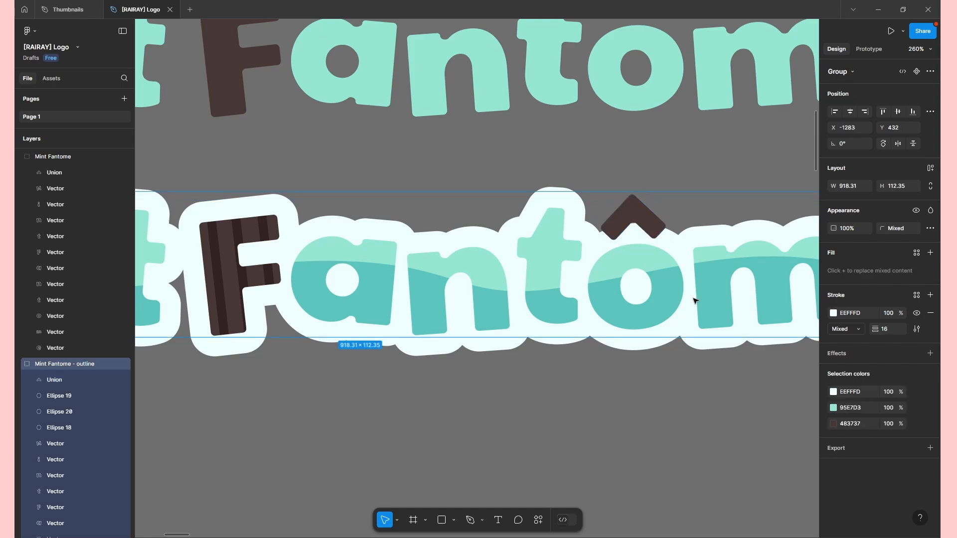
Clear the custom layer name of the chevron copy in the outline group.
double_click(77, 379)
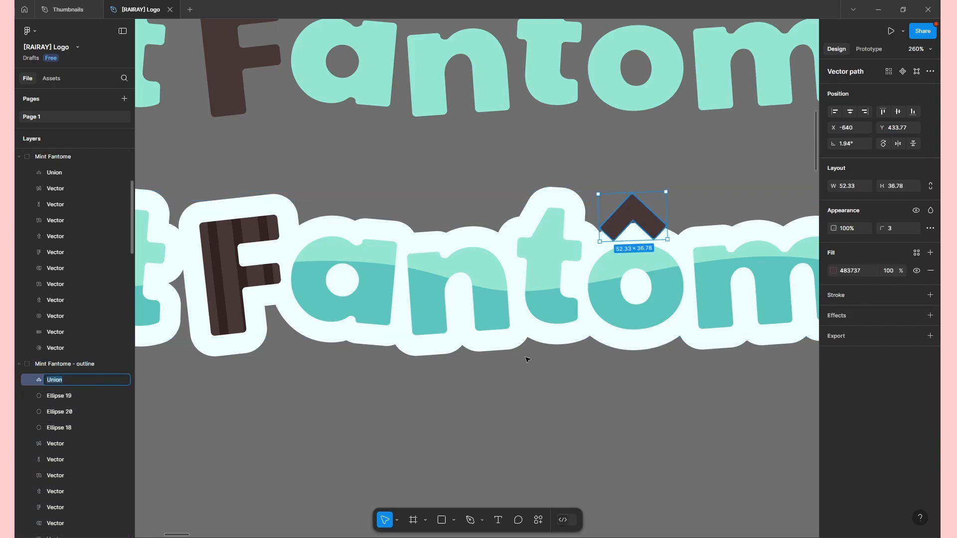
key(BackSpace)
click(547, 409)
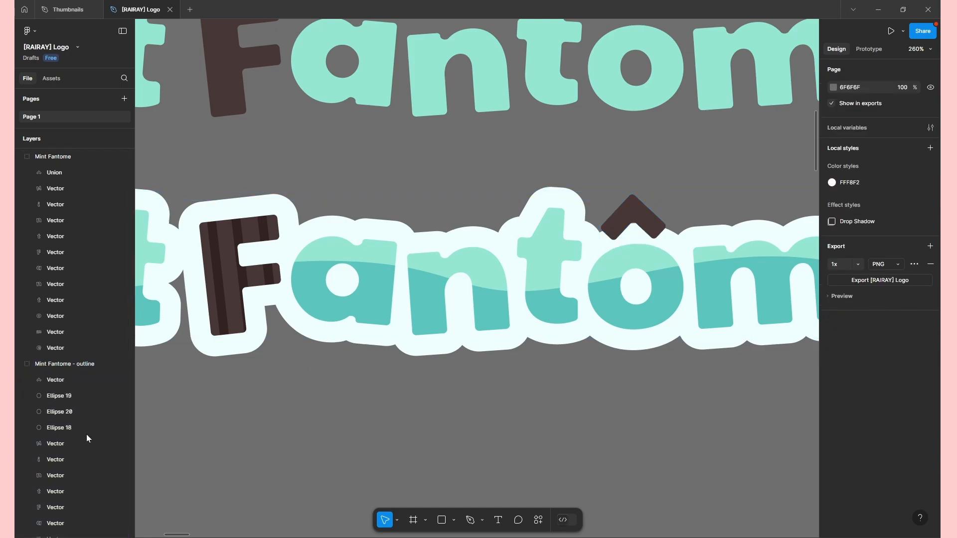
Give the chevron copy an EEFFFD outside stroke with a weight of 16 and nudge it down by 1.
click(75, 381)
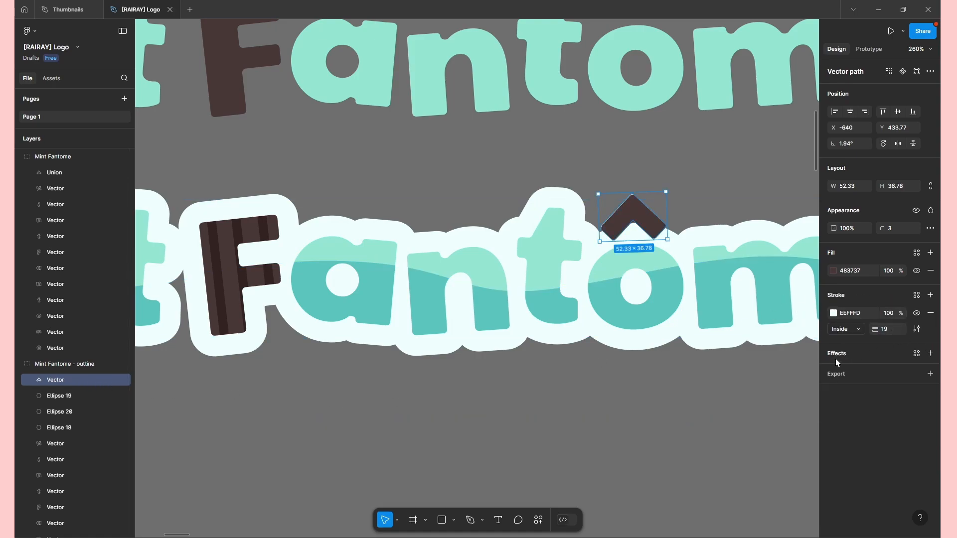
key(Right)
key(Left)
key(Down)
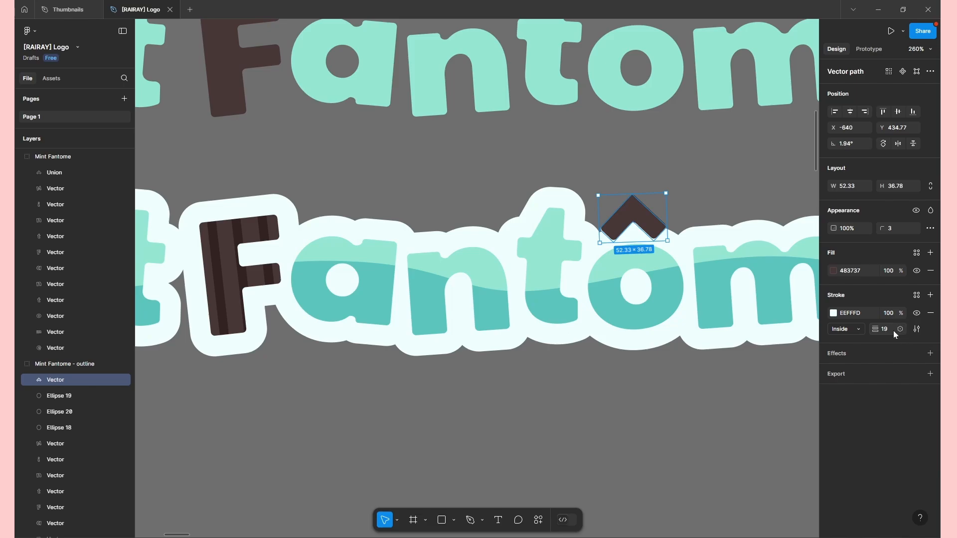
click(847, 329)
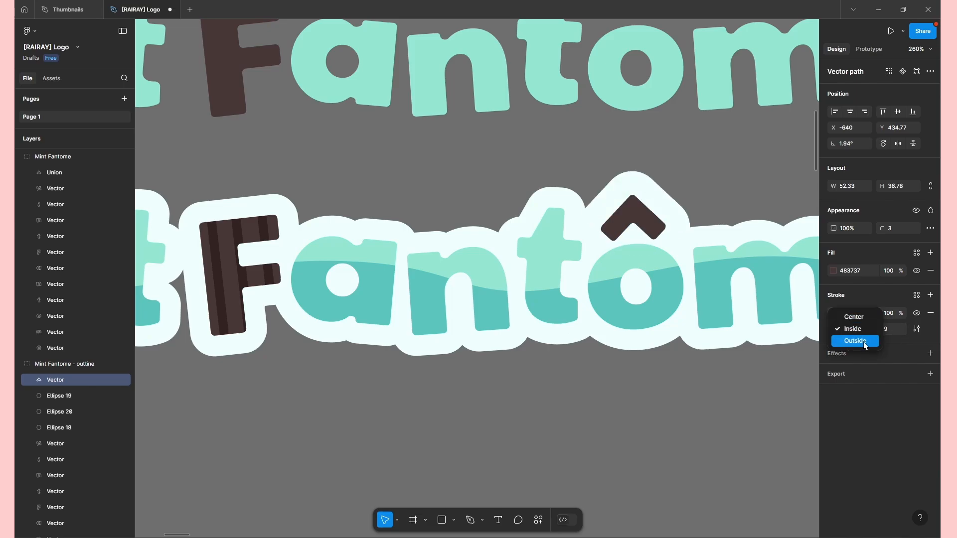
click(865, 341)
click(892, 331)
text(16)
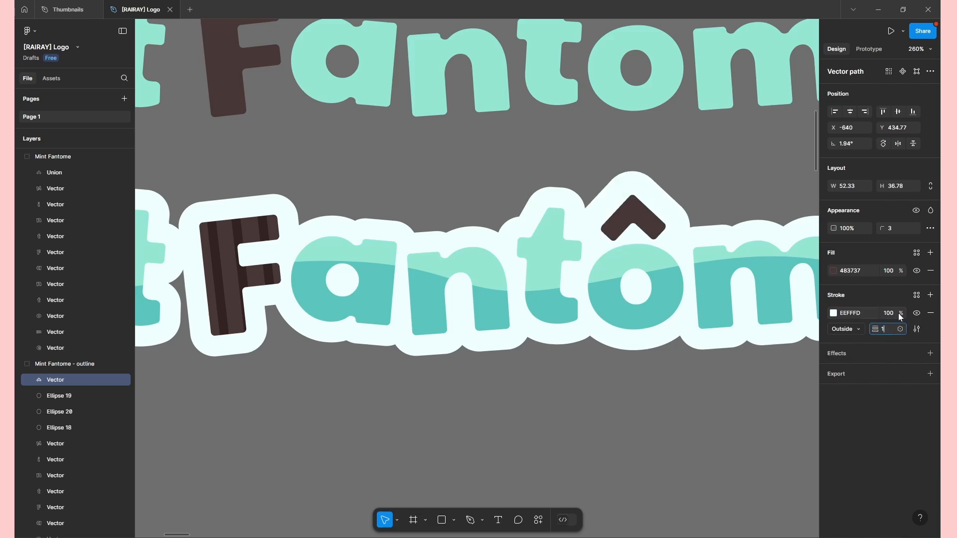
key(Return)
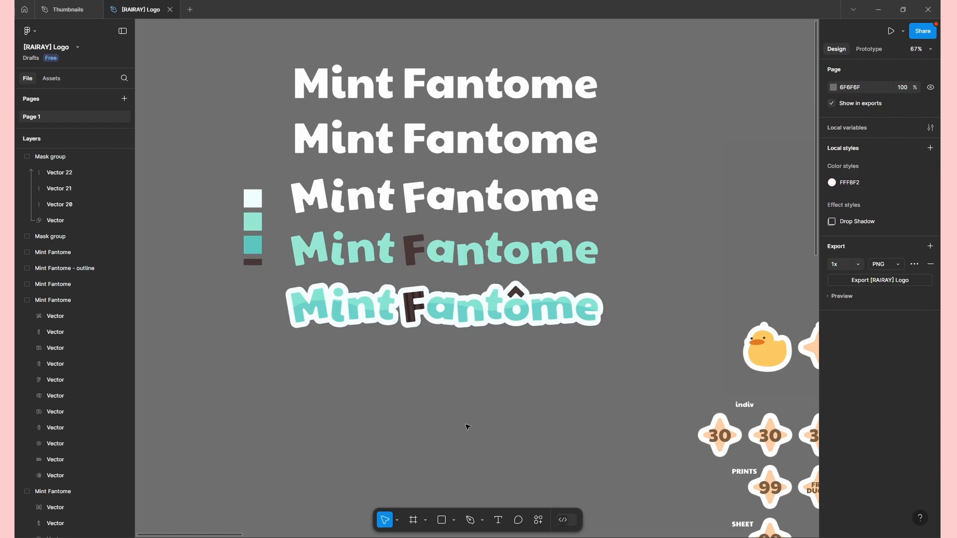
Examine the whole "Mint Fantôme" logo and compare its styling with the finished "rairay!" and "stickers!" logos.
drag(457, 426, 534, 417)
scroll(573, 400, up, 4)
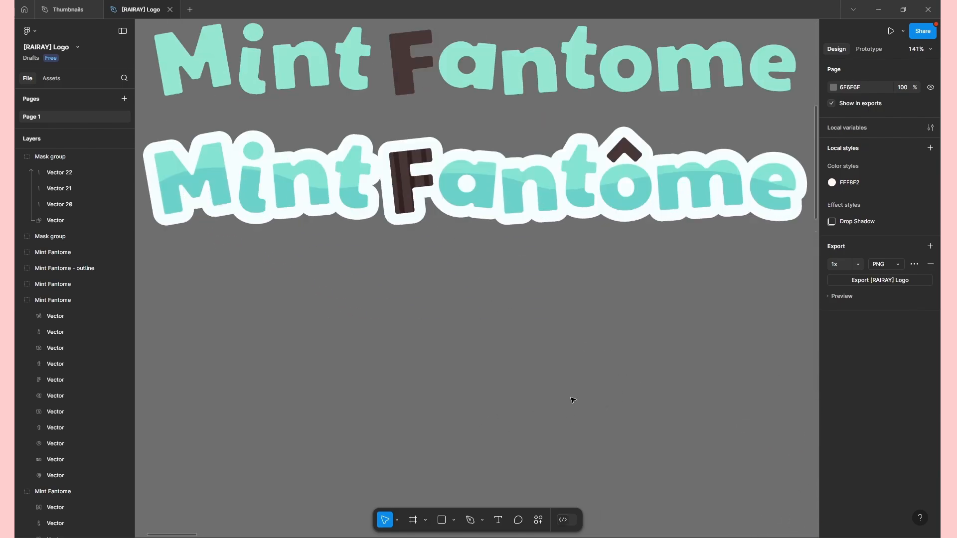
drag(605, 297, 620, 340)
scroll(619, 340, down, 3)
drag(735, 342, 360, 312)
drag(643, 348, 441, 371)
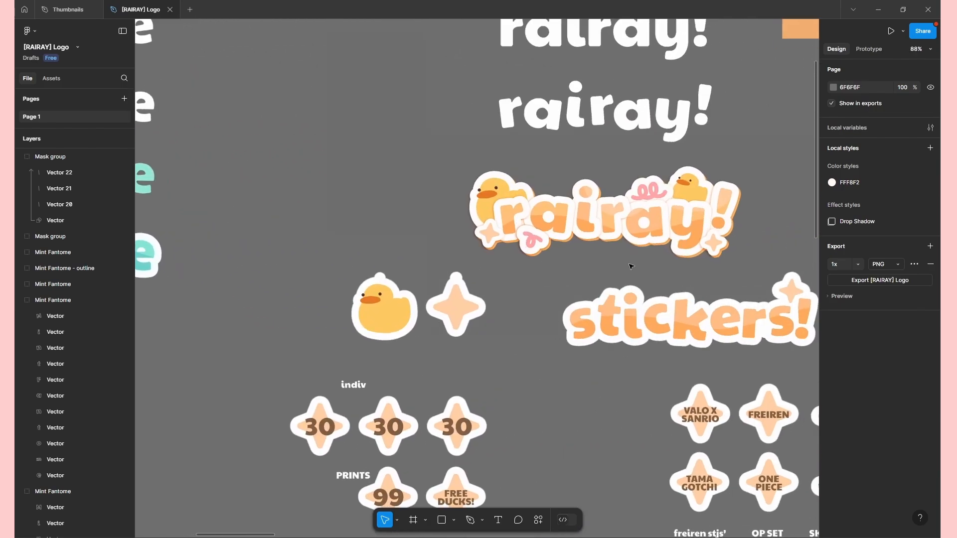
scroll(631, 266, up, 4)
drag(386, 240, 393, 260)
scroll(276, 276, down, 3)
drag(161, 309, 648, 331)
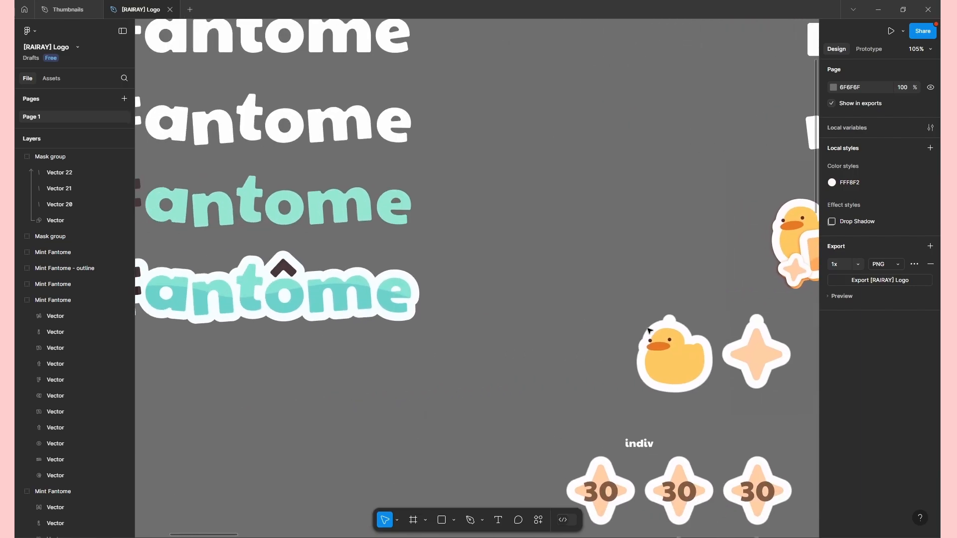
drag(440, 315, 534, 289)
drag(309, 314, 569, 309)
scroll(588, 319, up, 2)
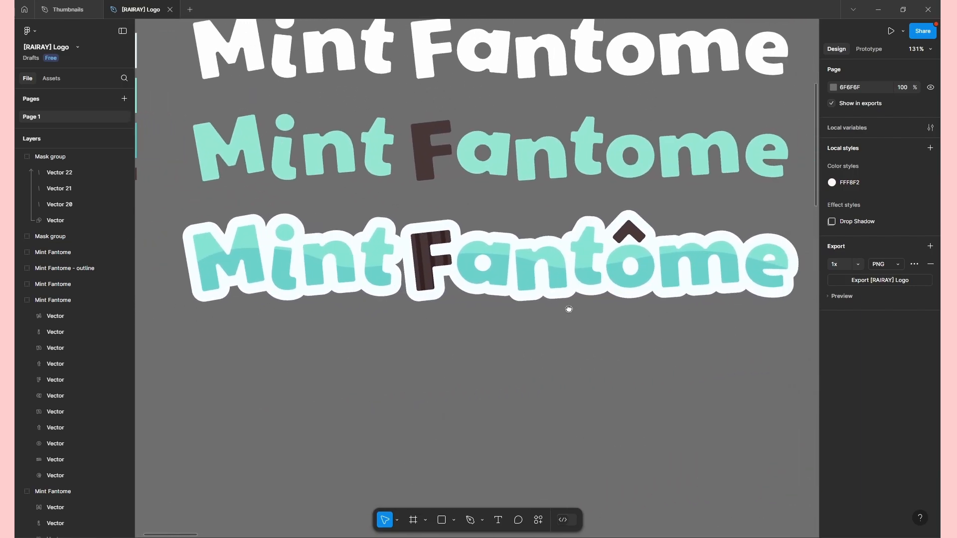
scroll(571, 309, down, 1)
Duplicate the "Mint Fantome - outline" group in place.
click(283, 293)
click(460, 347)
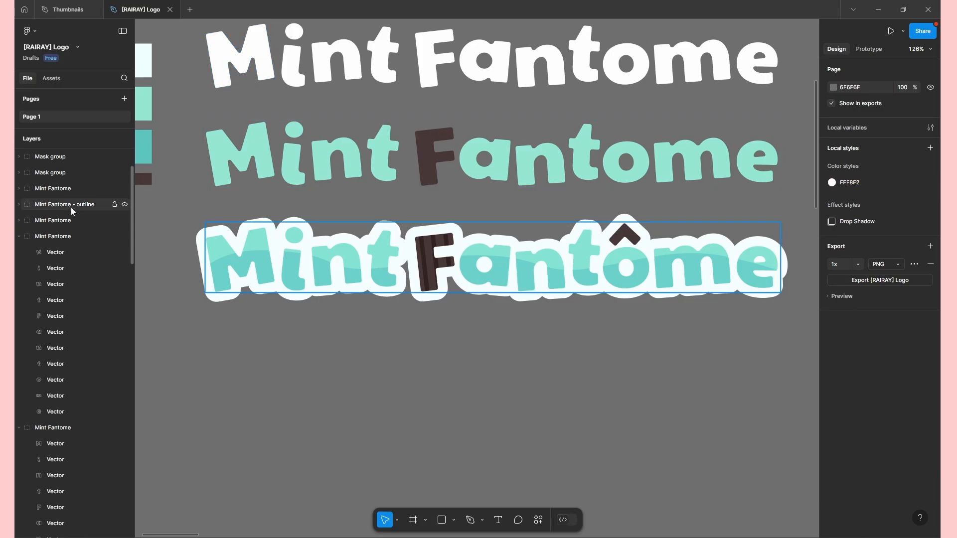
click(384, 283)
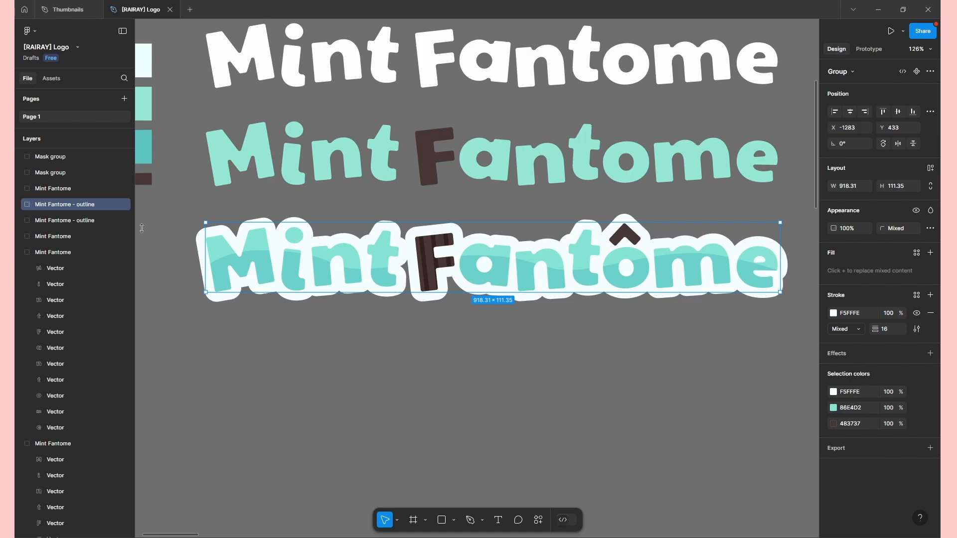
key(ctrl+d)
Set the lower outline group's stroke to weight 17 and colour A0A0A0, forming a thin grey edge around the lettering.
ctrl+scroll(363, 293, up, 10)
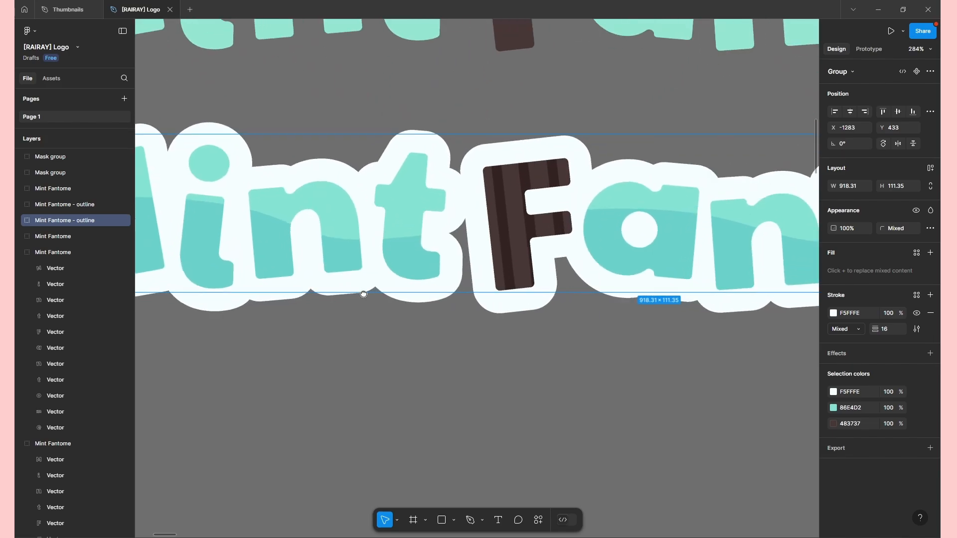
ctrl+scroll(562, 387, up, 3)
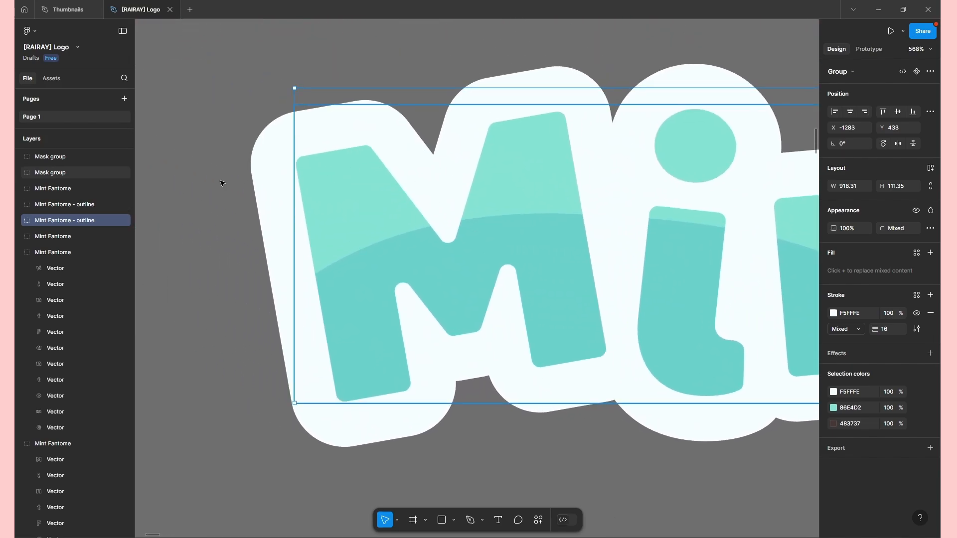
drag(386, 226, 424, 249)
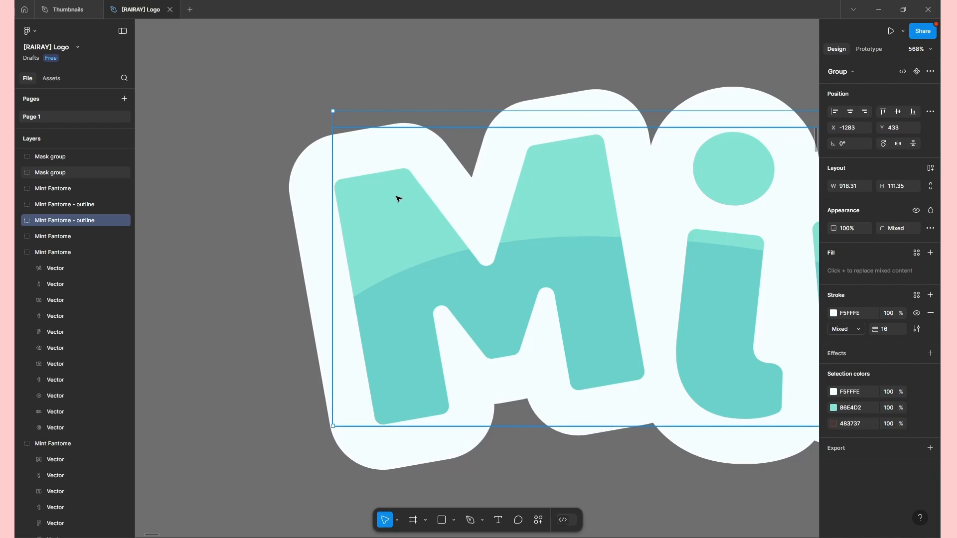
ctrl+scroll(397, 196, up, 4)
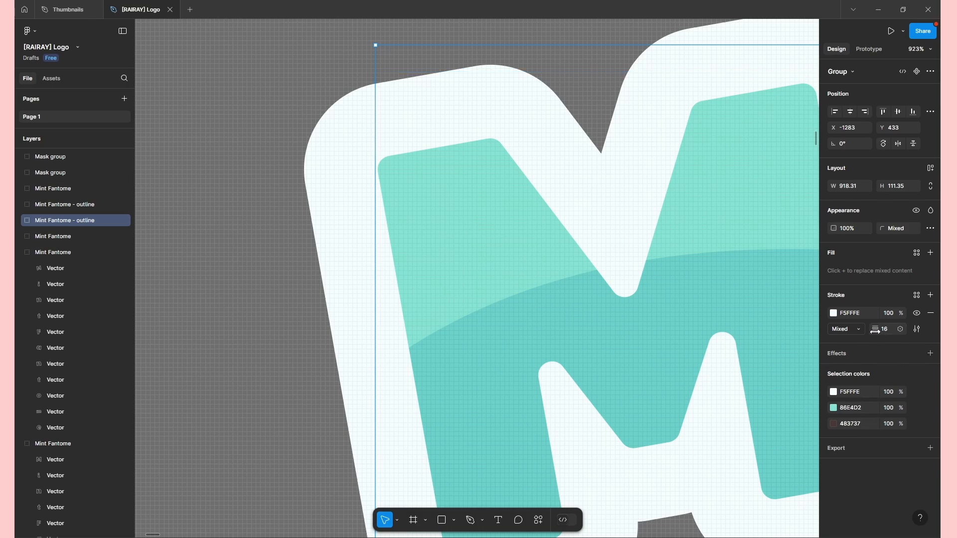
drag(875, 331, 878, 331)
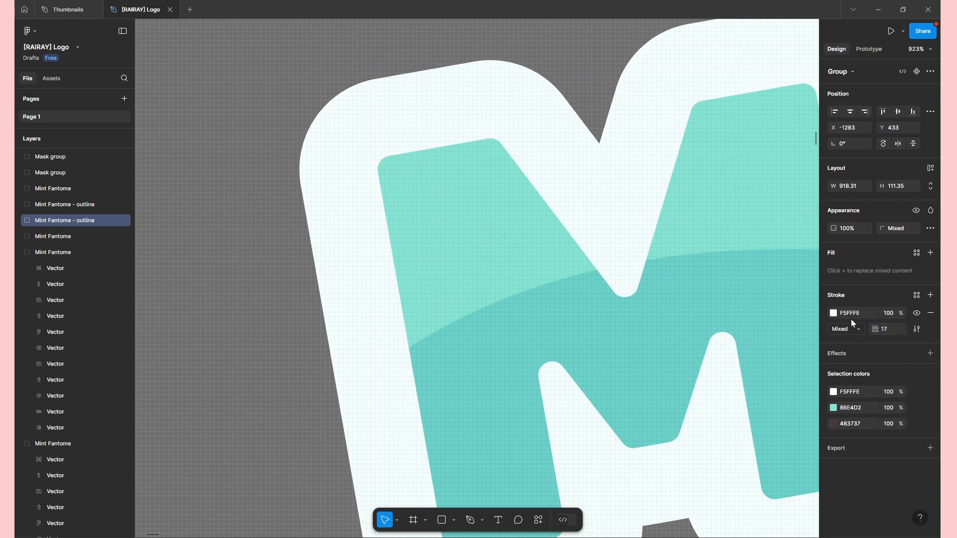
click(836, 316)
drag(710, 331, 636, 339)
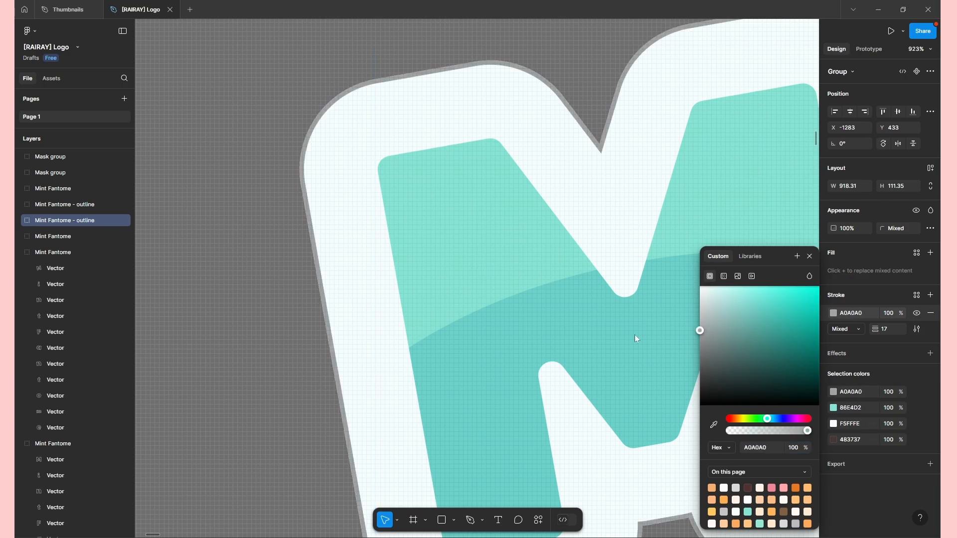
click(280, 302)
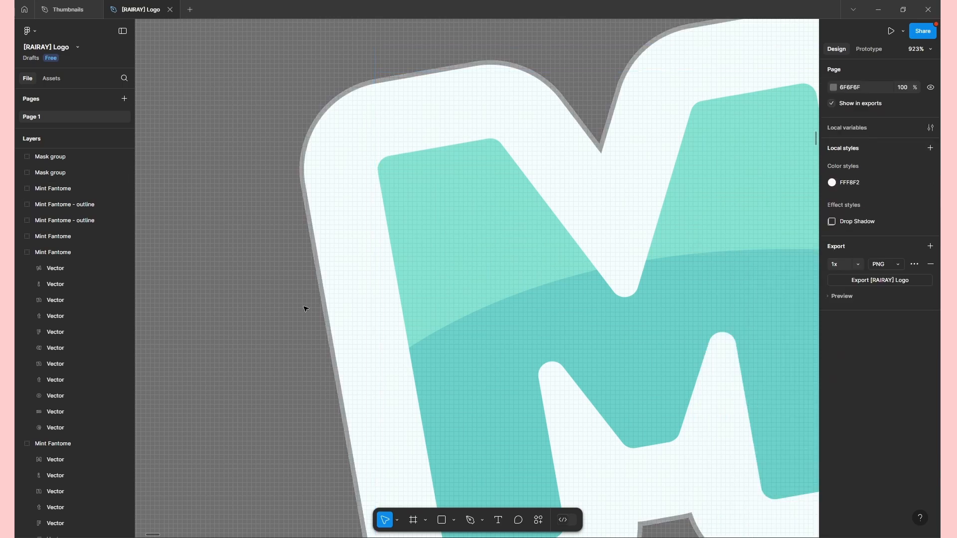
scroll(342, 316, down, 10)
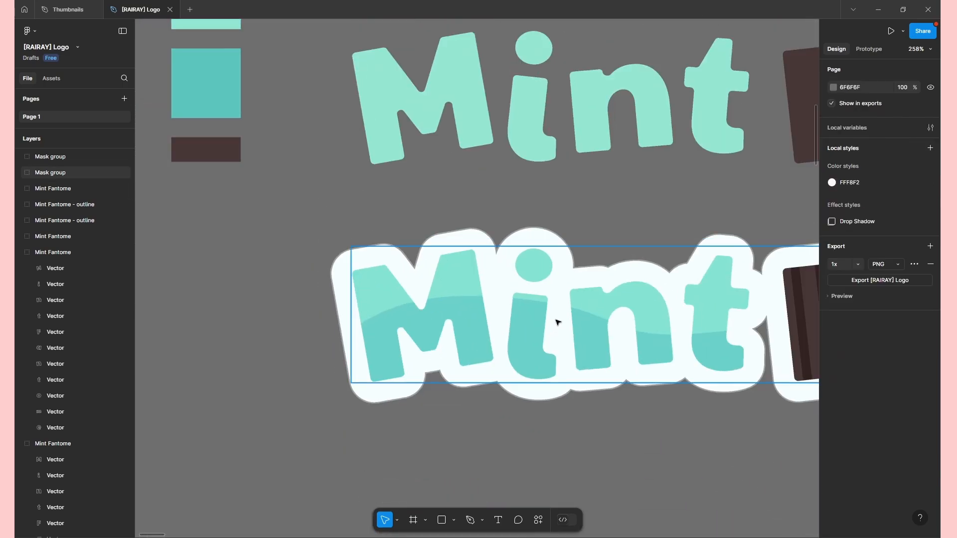
Change the lower "Mint Fantome - outline" group's stroke colour to a lighter neutral grey.
scroll(545, 324, up, 5)
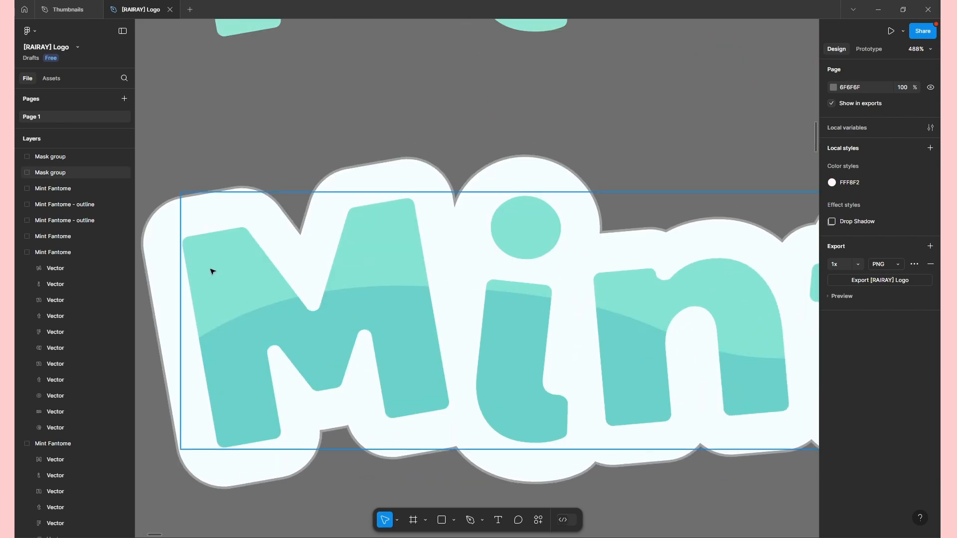
click(87, 227)
scroll(325, 288, up, 3)
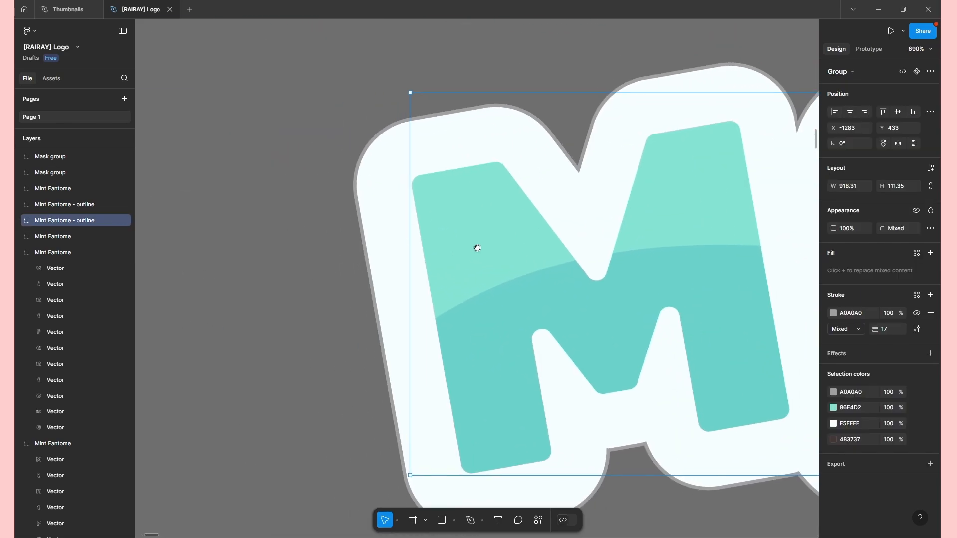
click(833, 312)
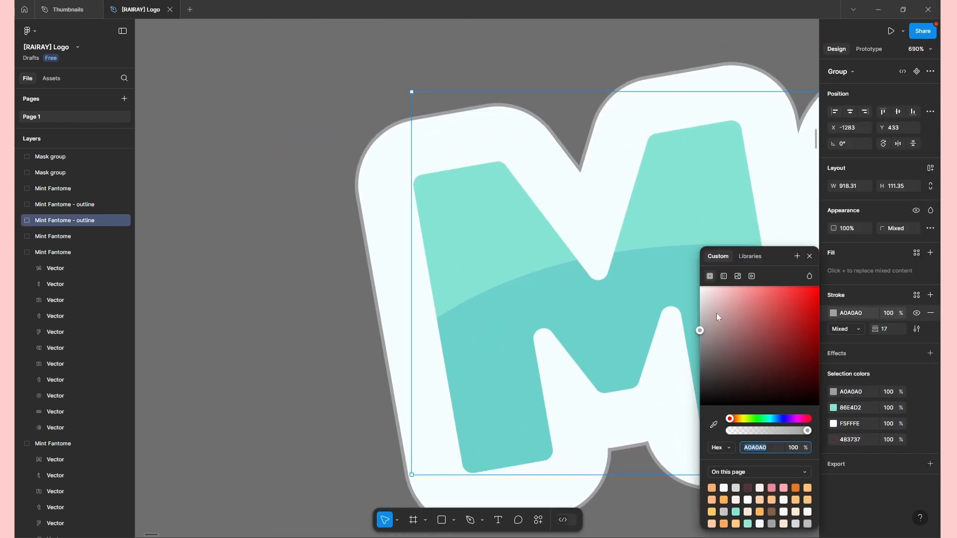
drag(716, 313, 692, 315)
click(321, 327)
scroll(321, 327, down, 4)
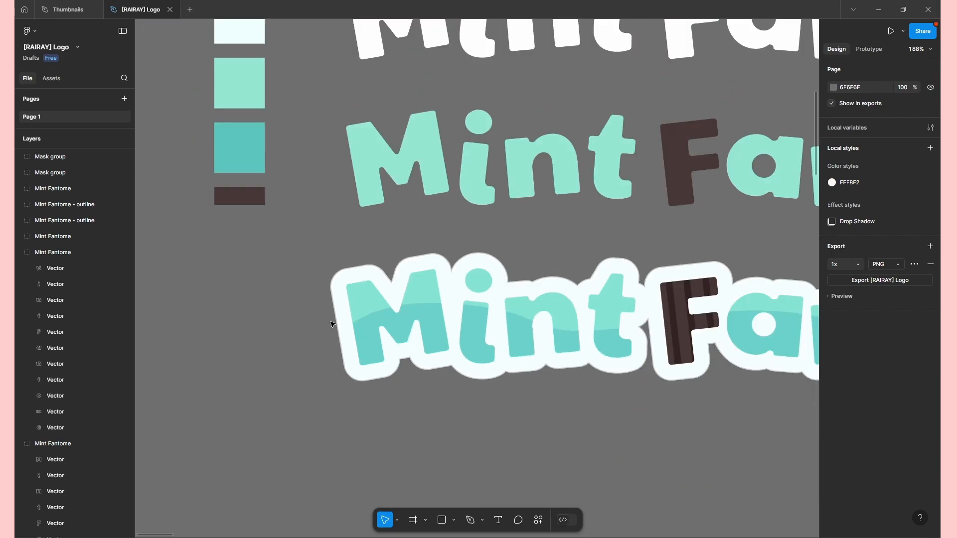
Compare the Mint Fantôme logo's thin grey edge with the outlines of the "stickers!" logo and the star-shaped label stickers such as "VALO X SANRIO".
drag(631, 357, 317, 323)
scroll(518, 333, down, 1)
scroll(517, 333, down, 2)
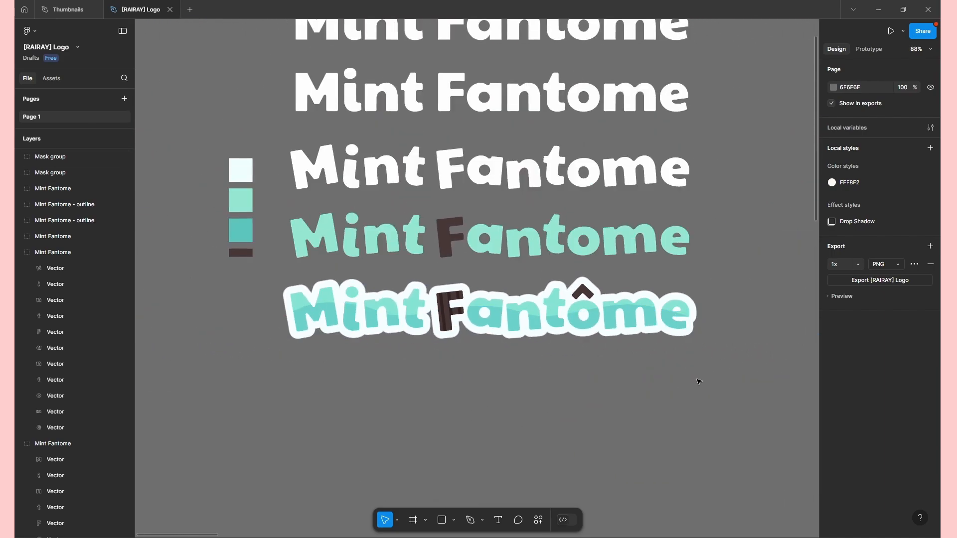
scroll(572, 316, right, 5)
scroll(506, 310, up, 5)
scroll(505, 312, up, 5)
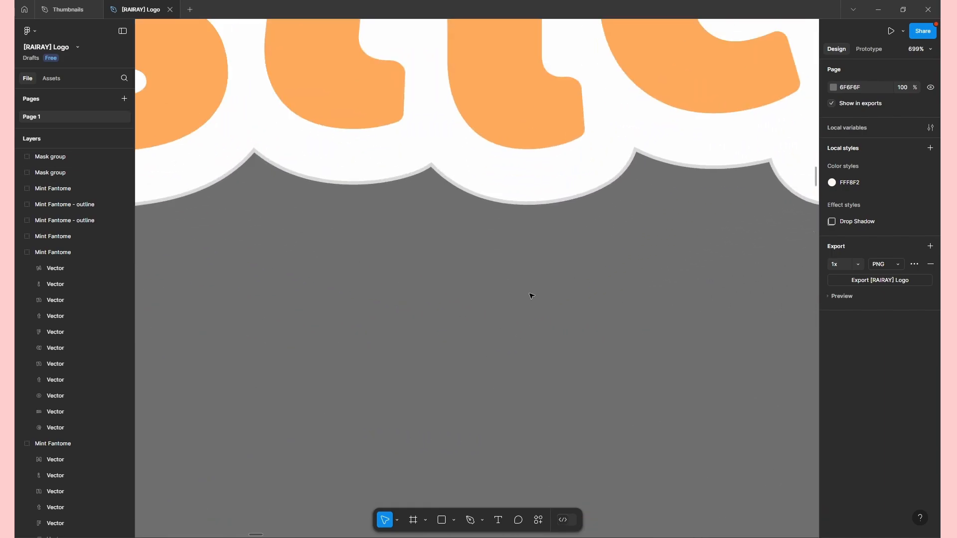
scroll(576, 220, down, 6)
scroll(523, 268, right, 5)
drag(523, 268, 291, 165)
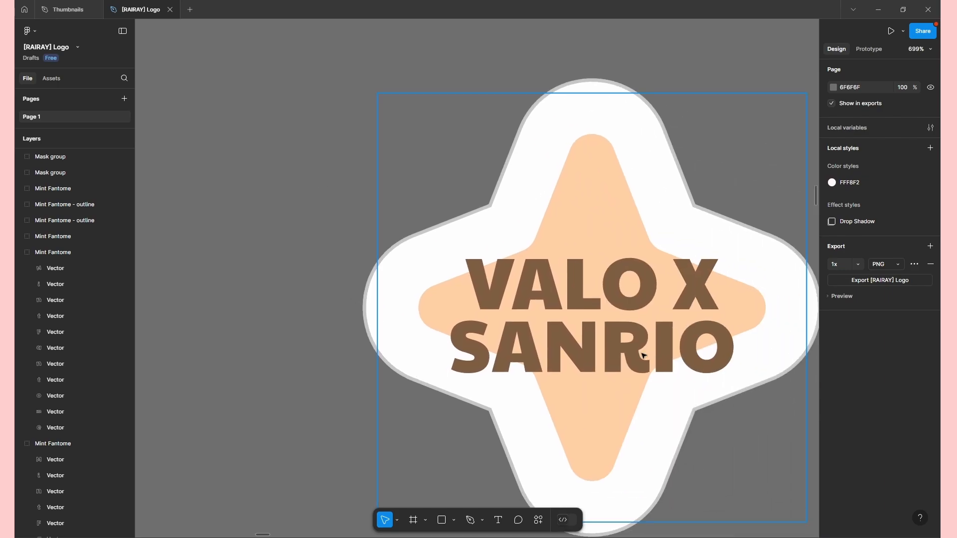
drag(641, 354, 565, 294)
scroll(564, 292, down, 1)
drag(681, 287, 387, 276)
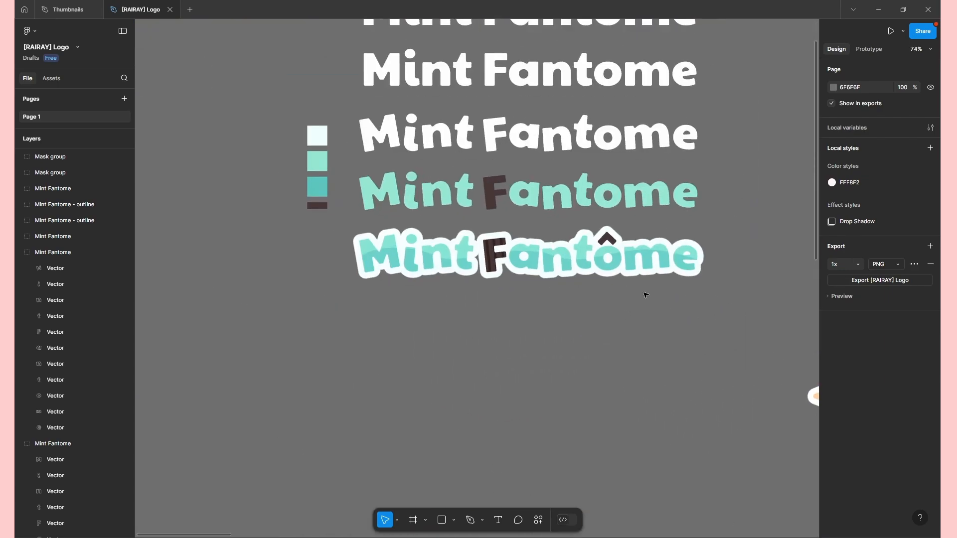
scroll(646, 294, up, 1)
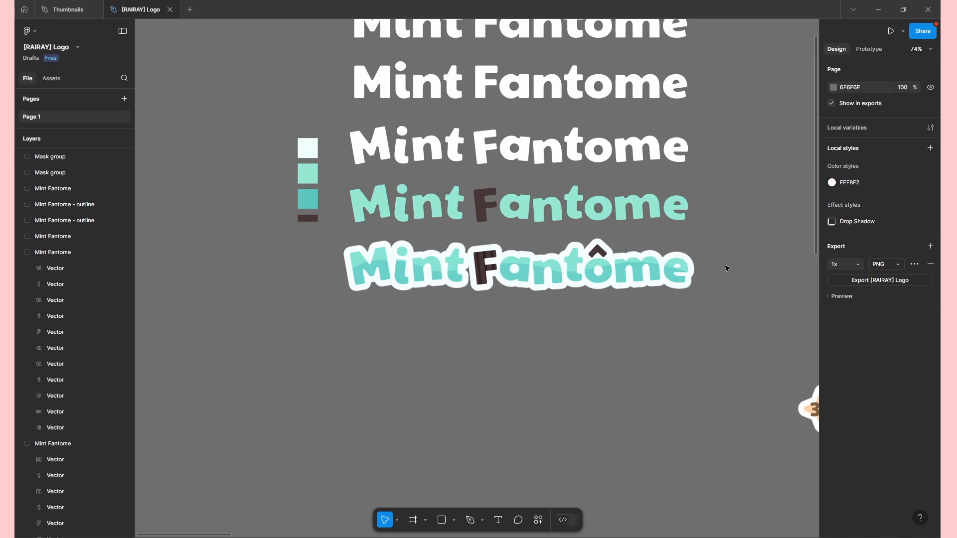
drag(708, 370, 758, 278)
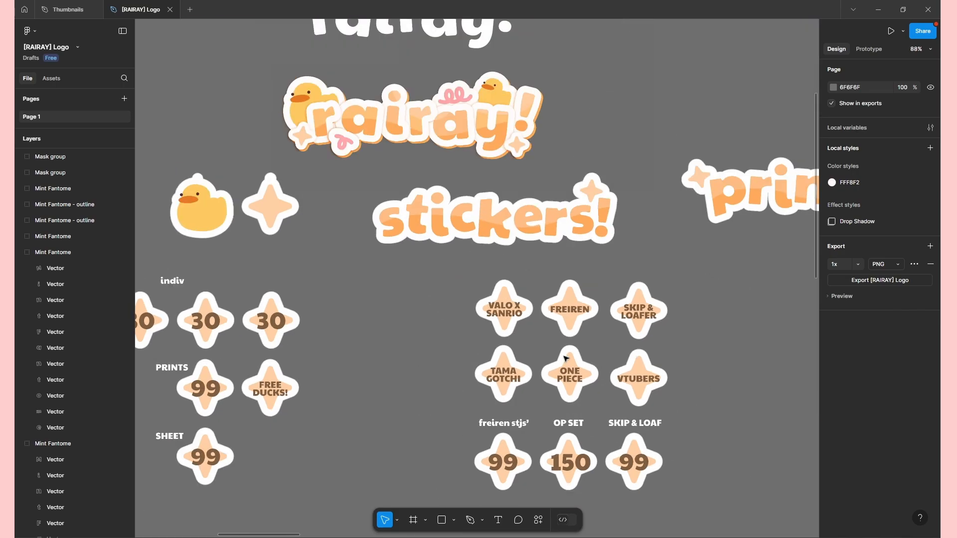
drag(663, 331, 555, 315)
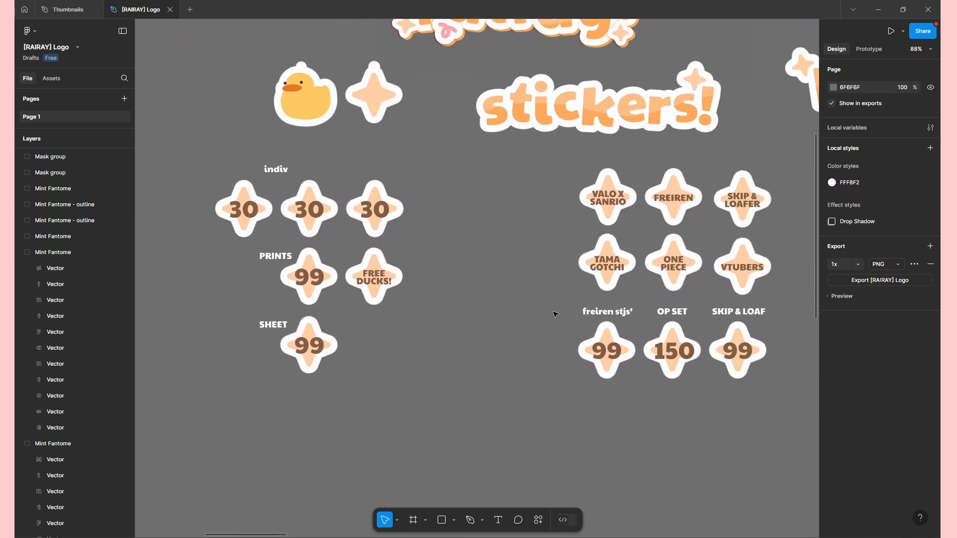
drag(651, 396, 710, 422)
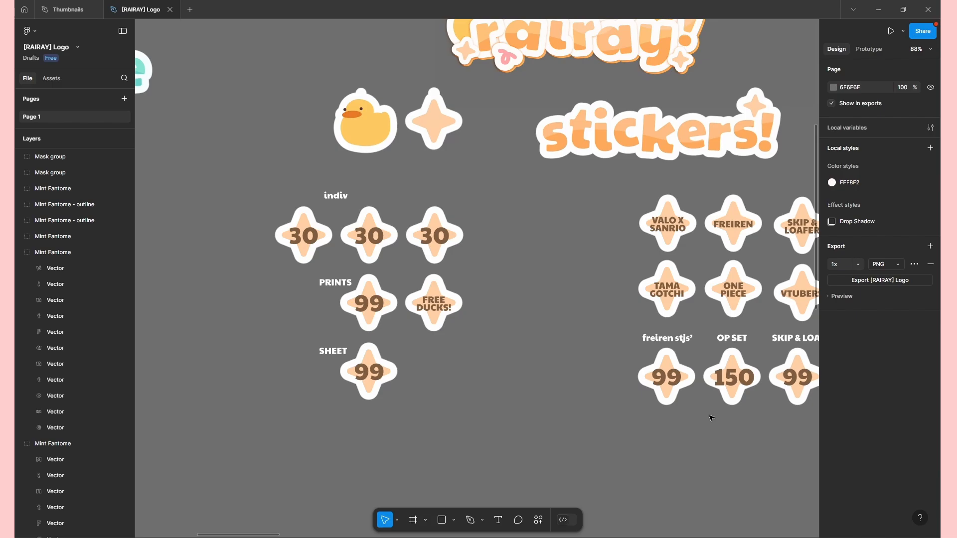